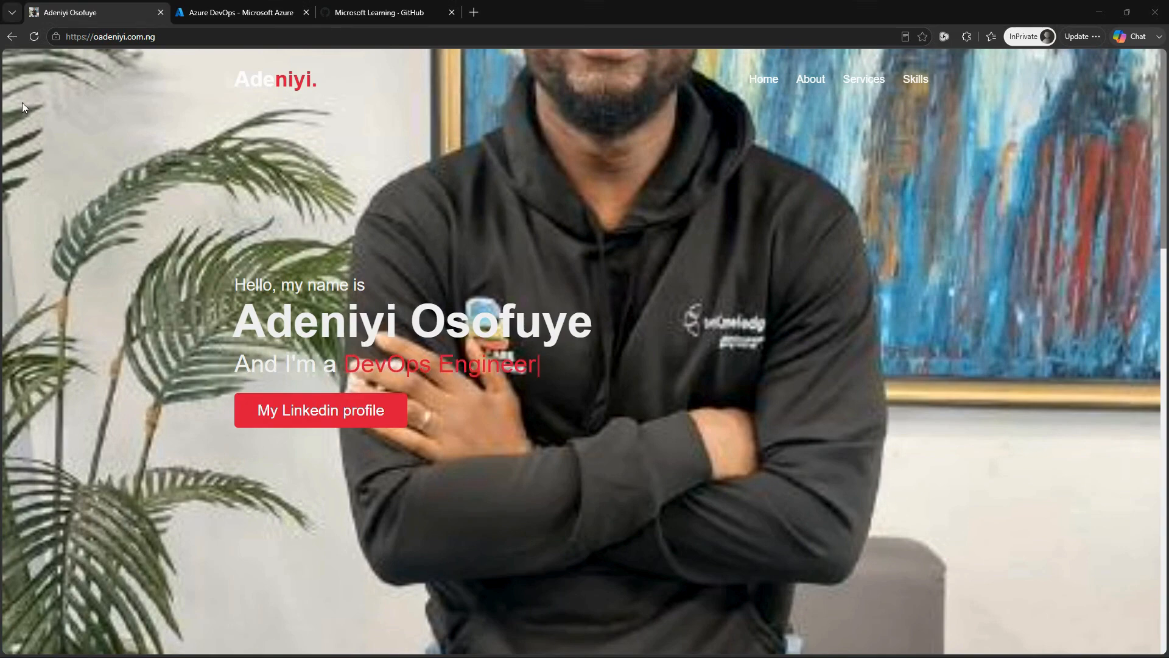
Step: Switch to Azure DevOps in the Azure portal and open the existing organization's settings
click(243, 12)
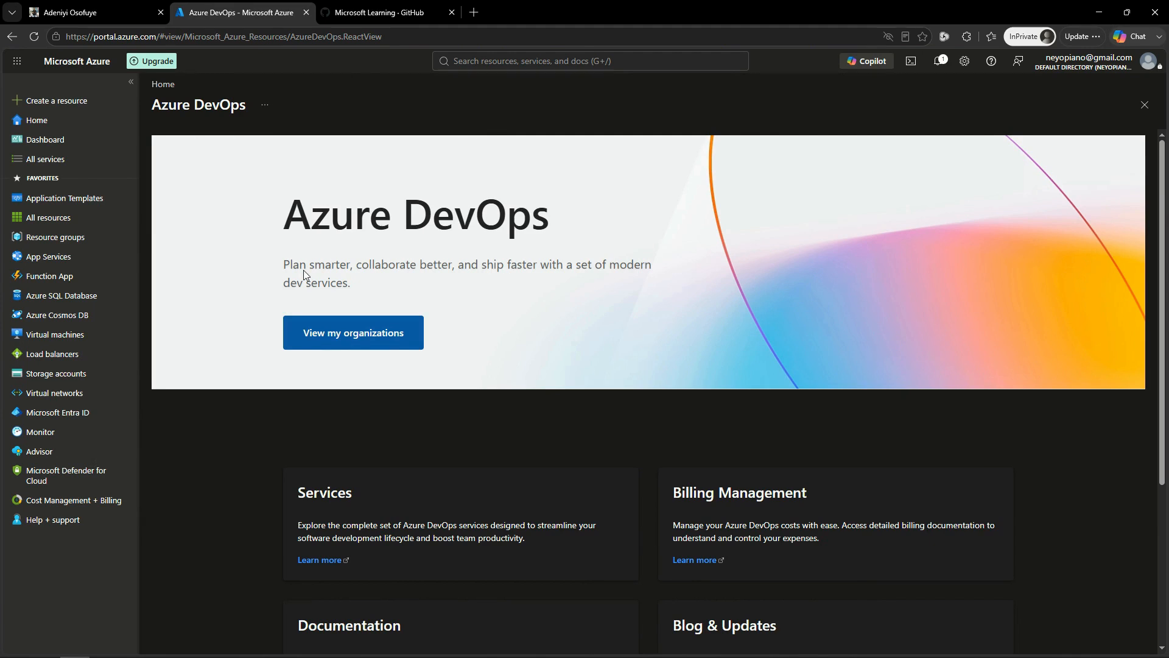
click(404, 338)
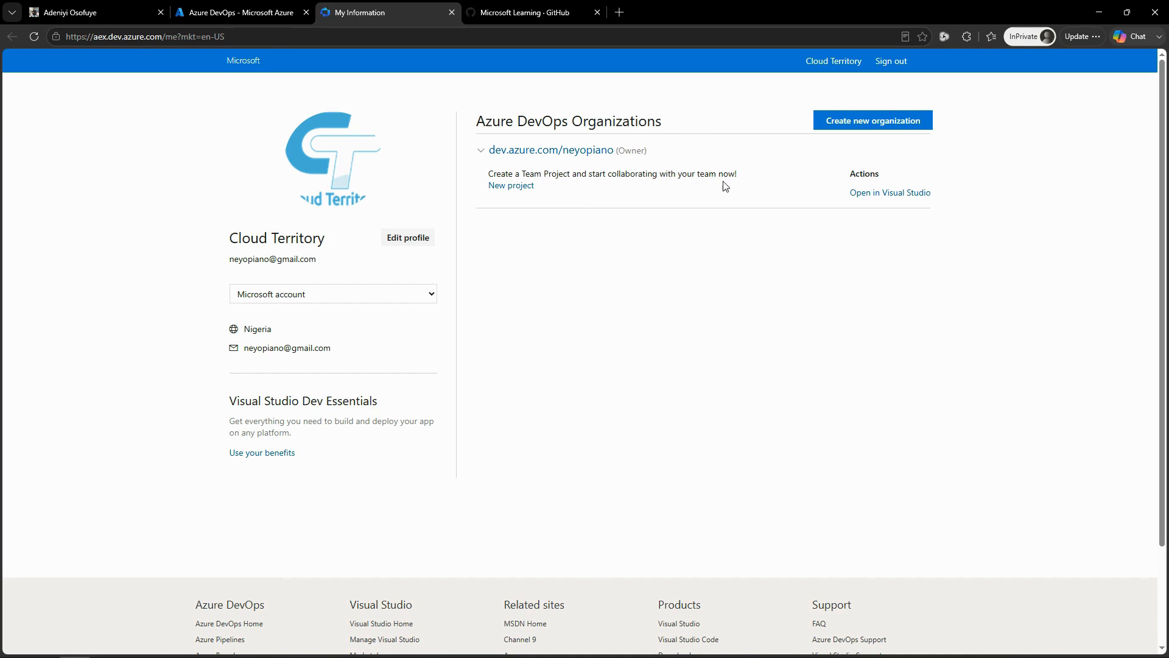
click(571, 150)
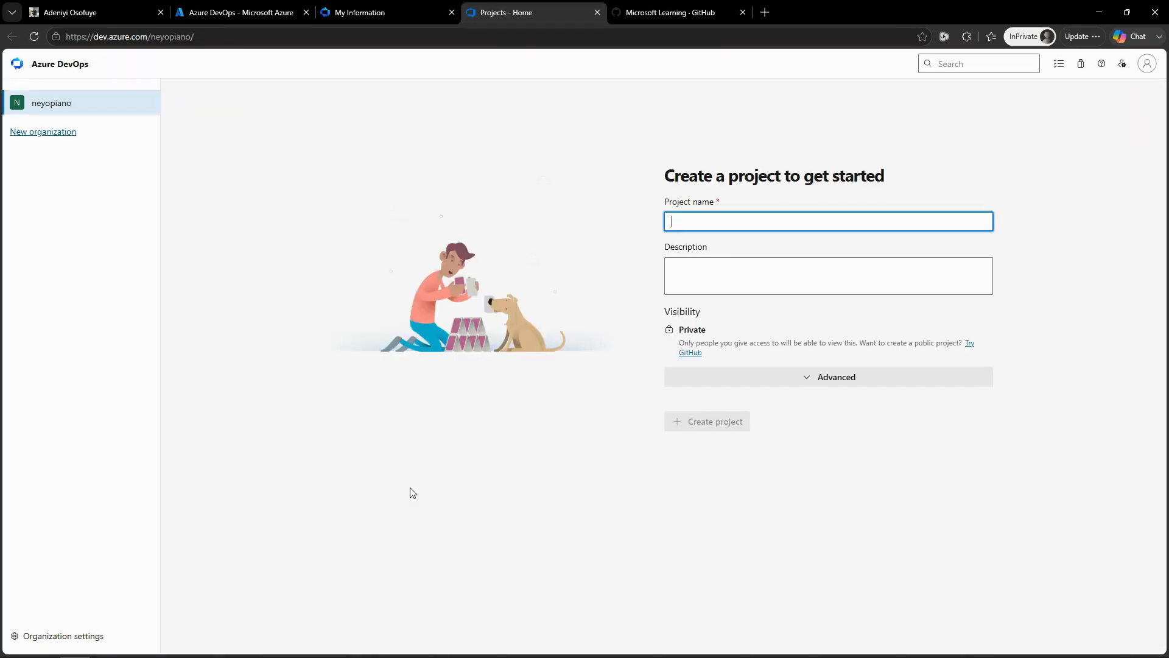
click(73, 635)
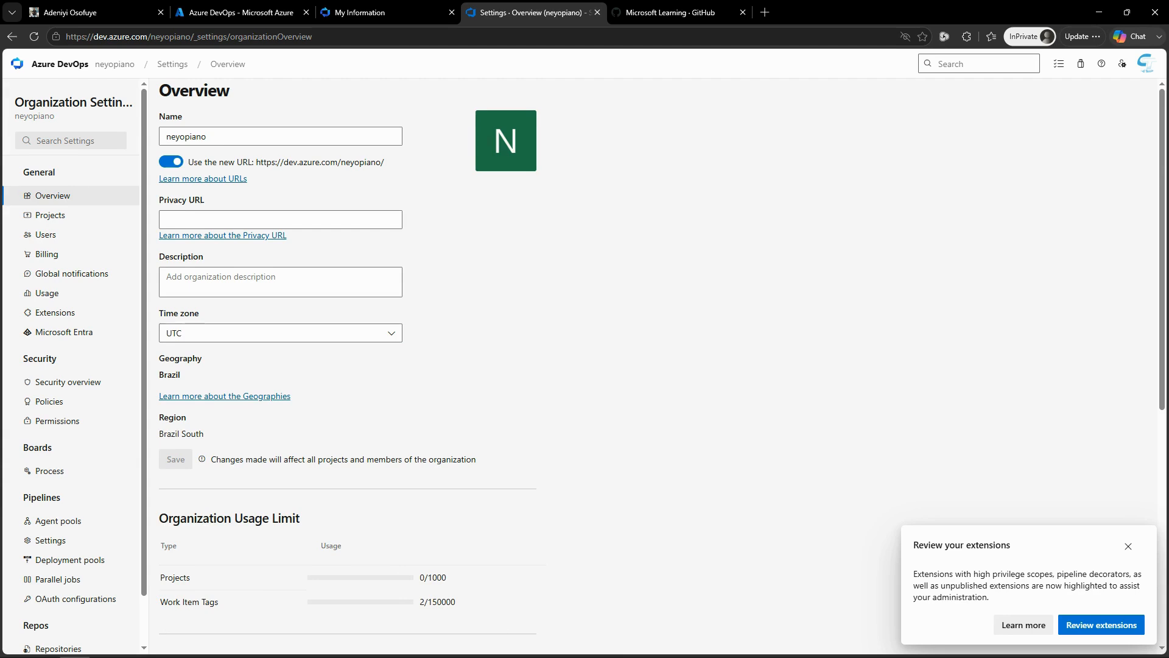
Step: Set the paid parallel jobs for MS Hosted CI/CD to 1 in the organization's billing settings
click(58, 256)
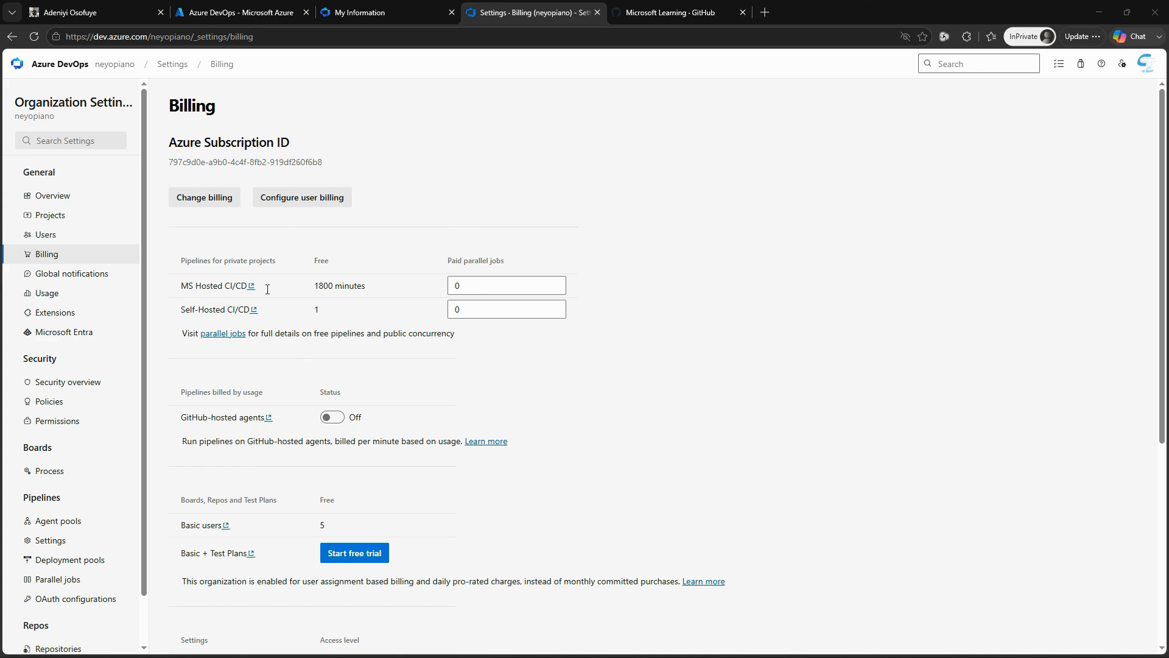
double_click(481, 282)
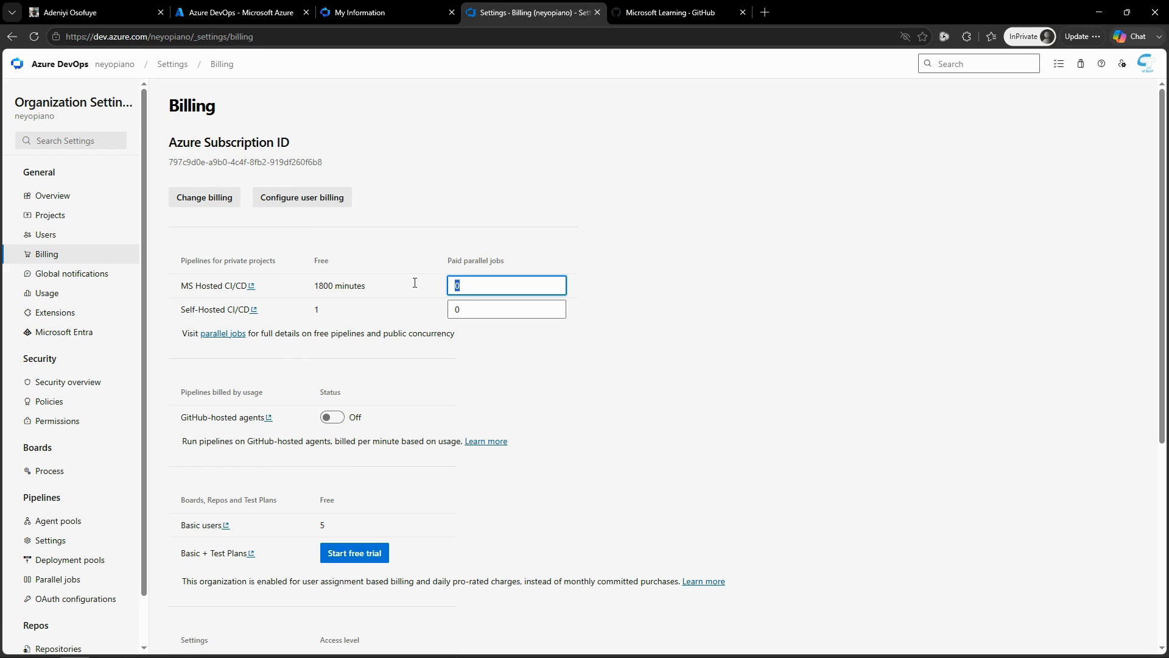
text(1)
scroll(1163, 323, down, 5)
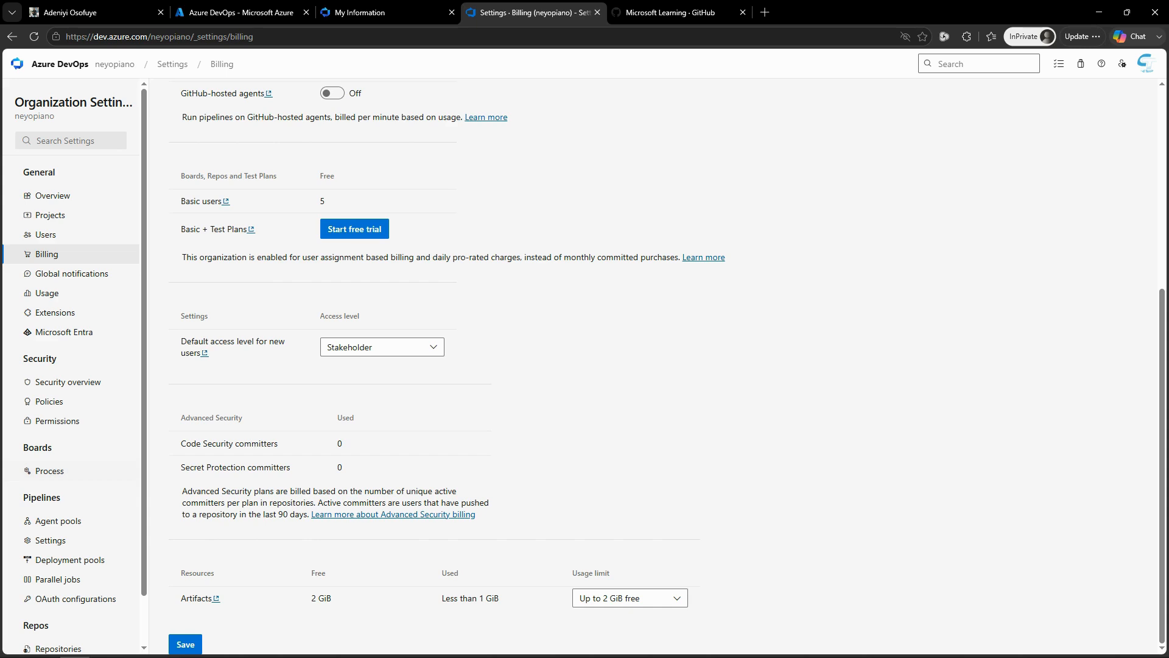
scroll(73, 645, down, 2)
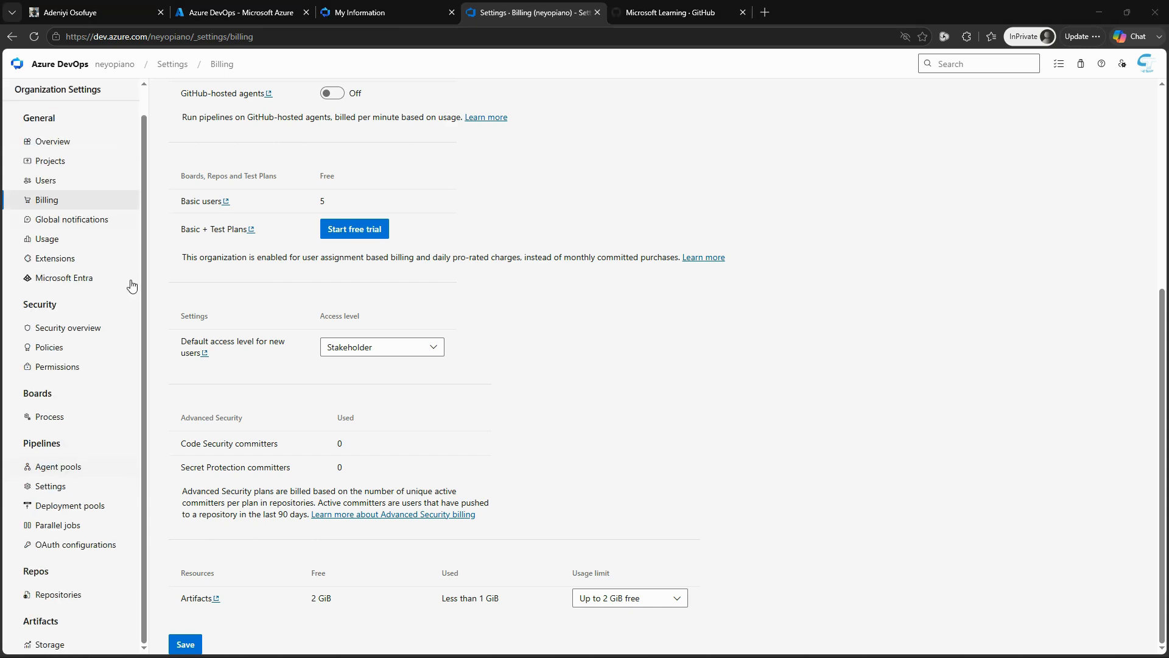
Step: Switch "Disable creation of classic build pipelines" on and back off in the organization's pipeline settings
click(54, 485)
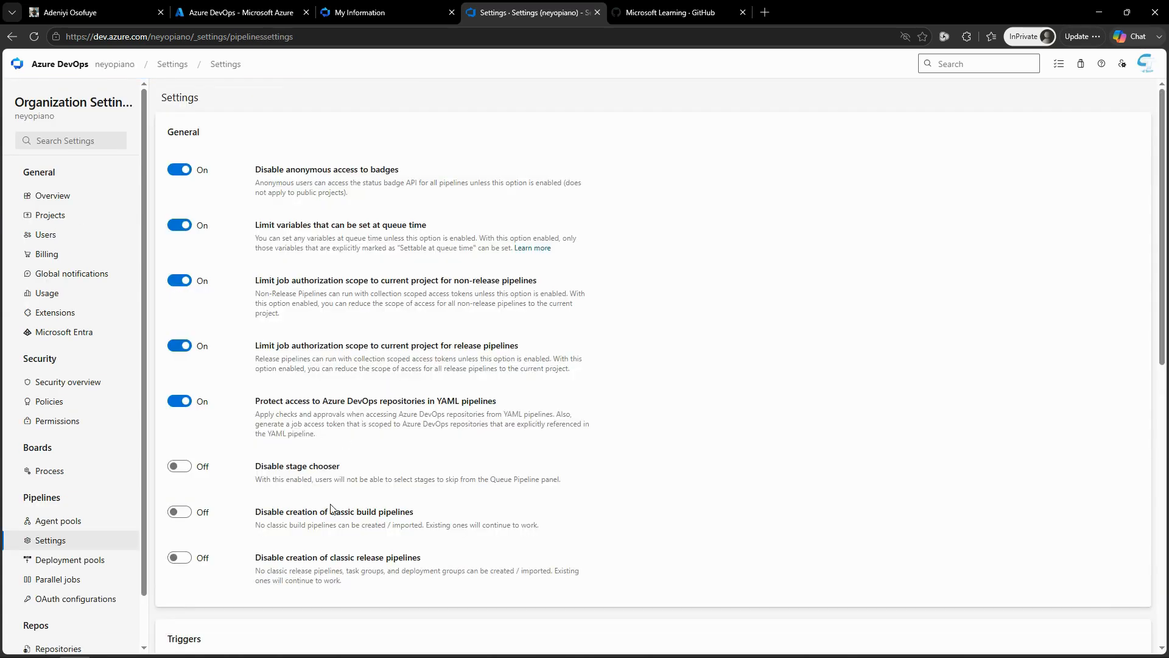
click(173, 512)
click(174, 512)
scroll(71, 365, down, 2)
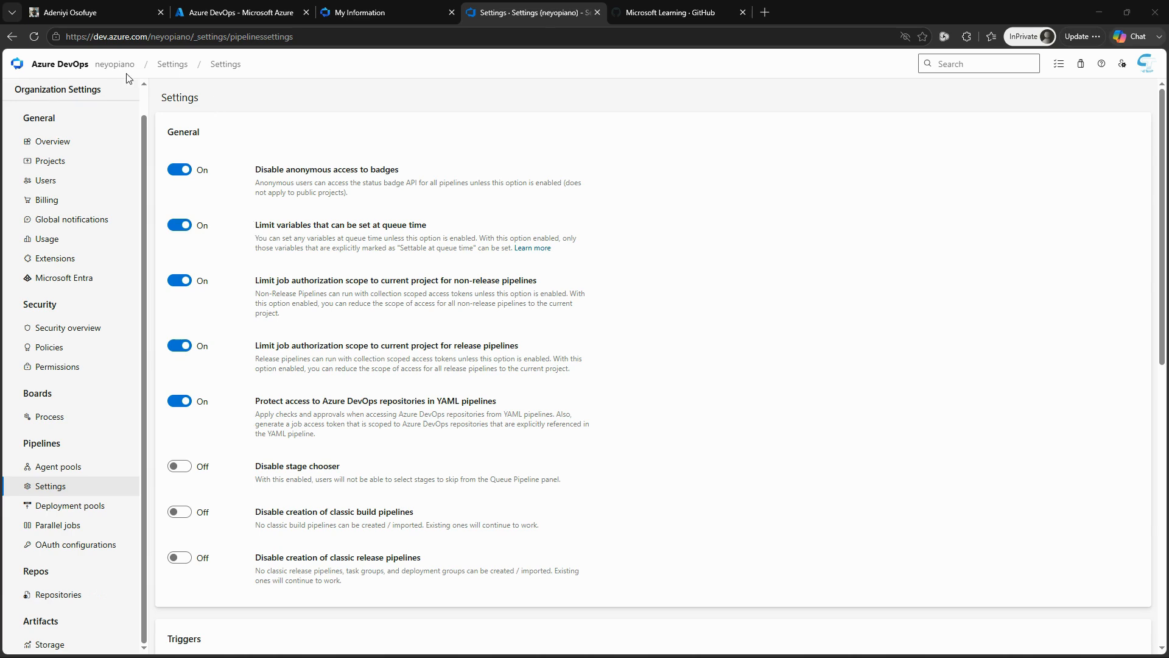
Step: Create a private project named eShopOnWeb in the organization with Git version control and the Scrum work item process
click(113, 64)
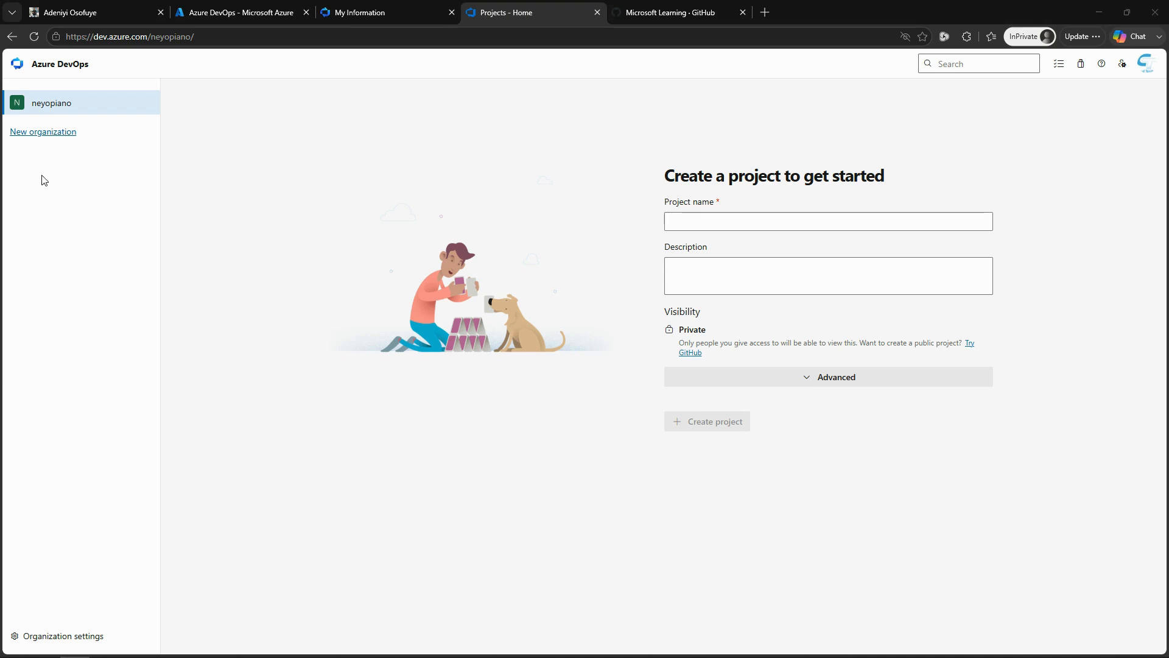
click(786, 224)
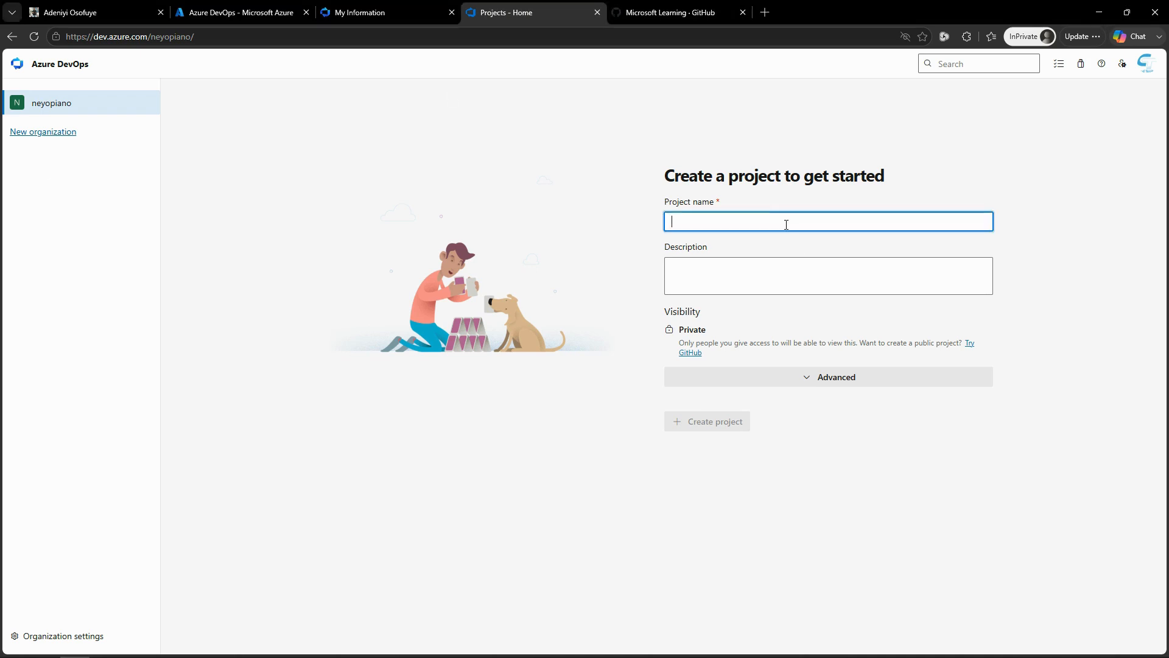
text(eShopOnWeb)
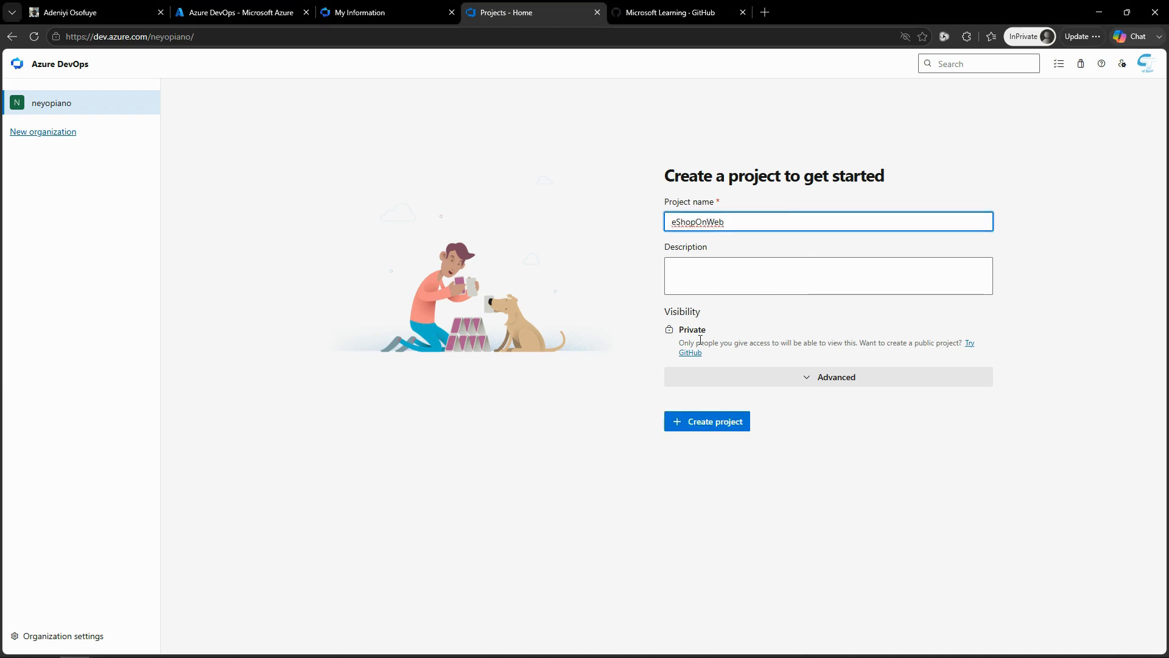
click(811, 383)
click(707, 425)
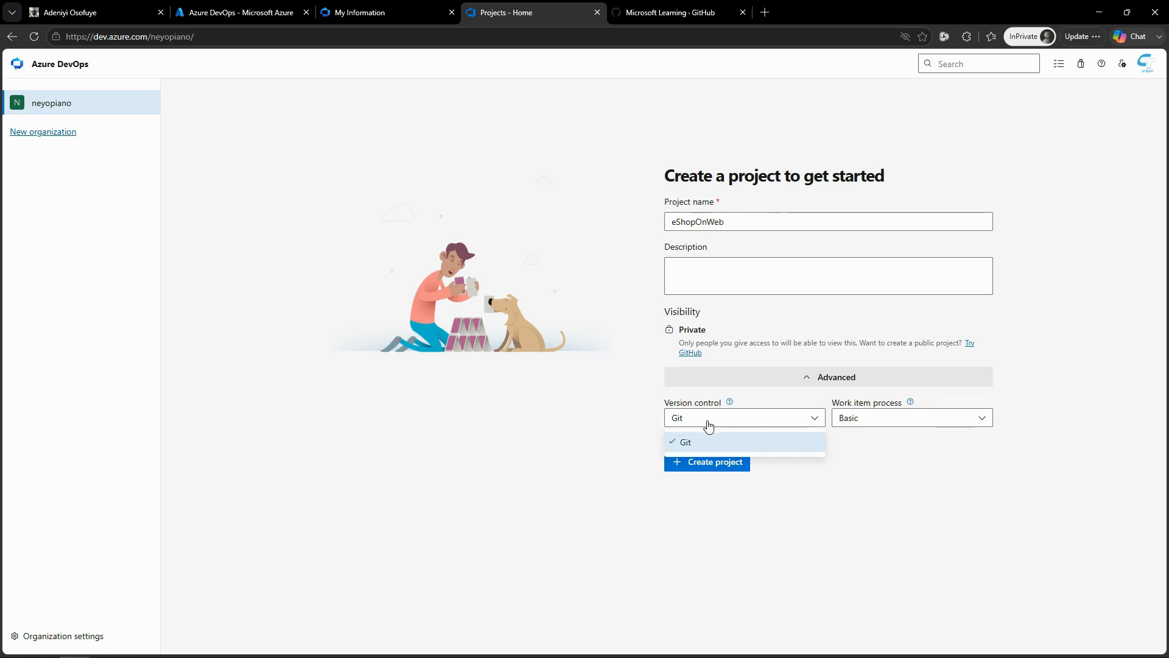
click(686, 442)
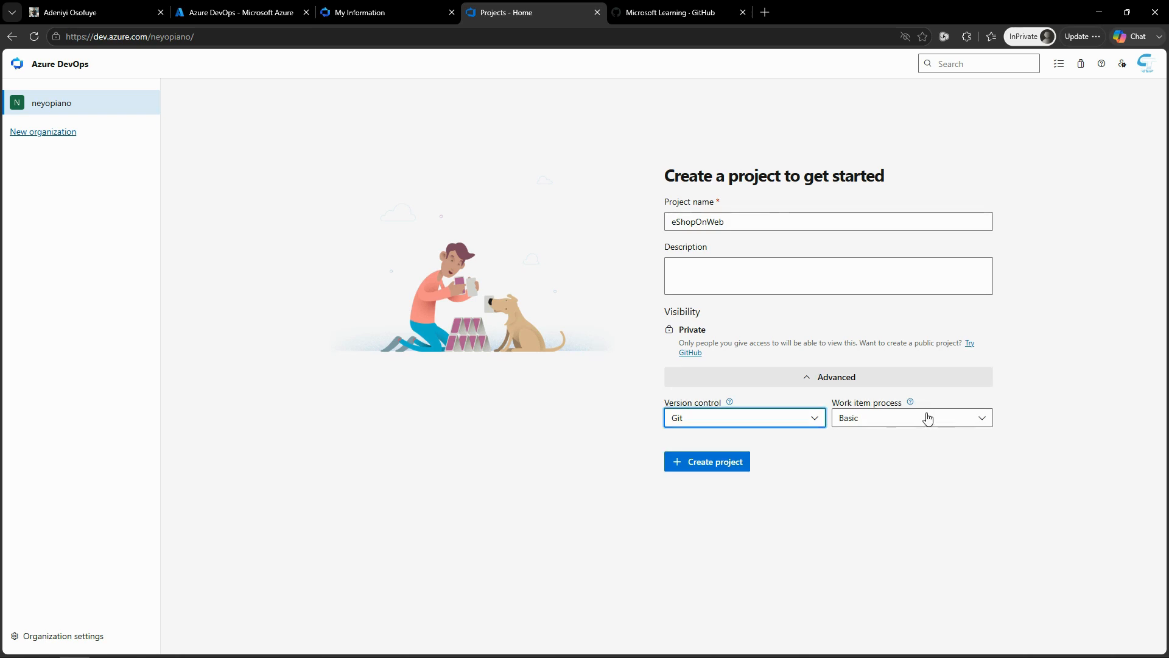
click(928, 418)
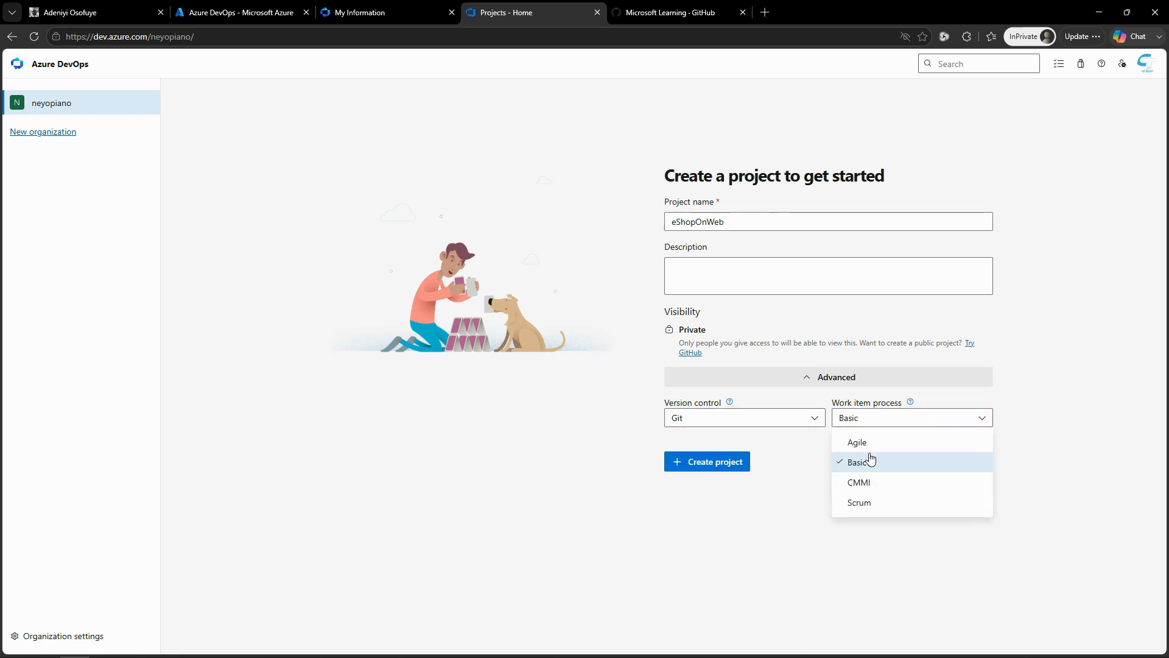
click(868, 501)
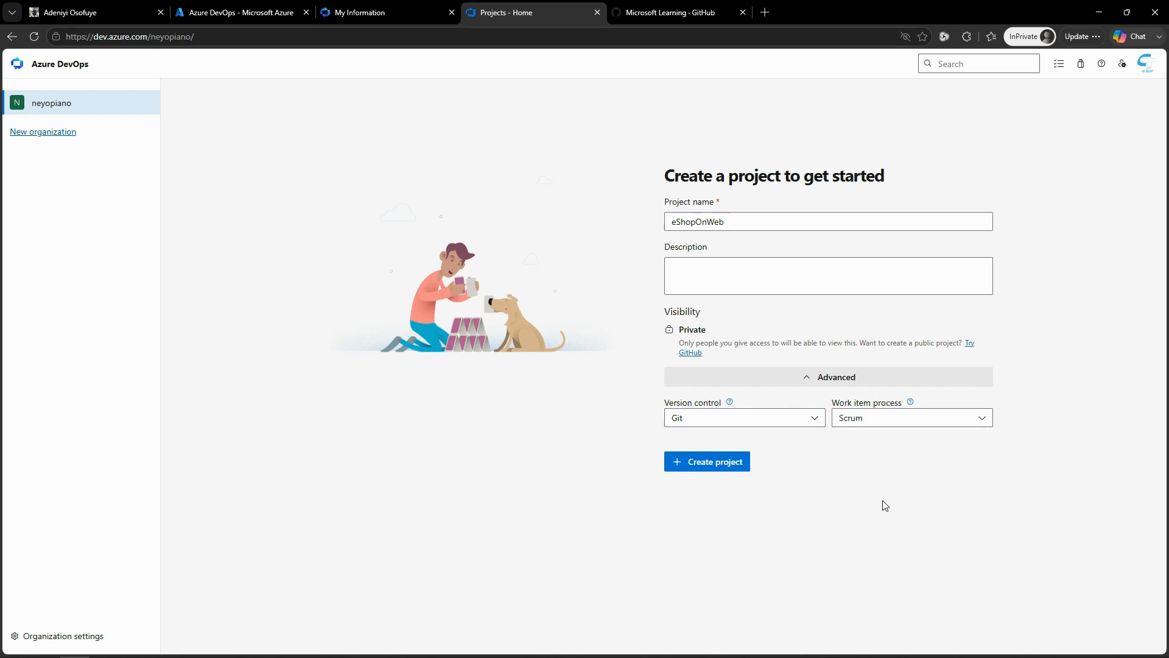
click(711, 464)
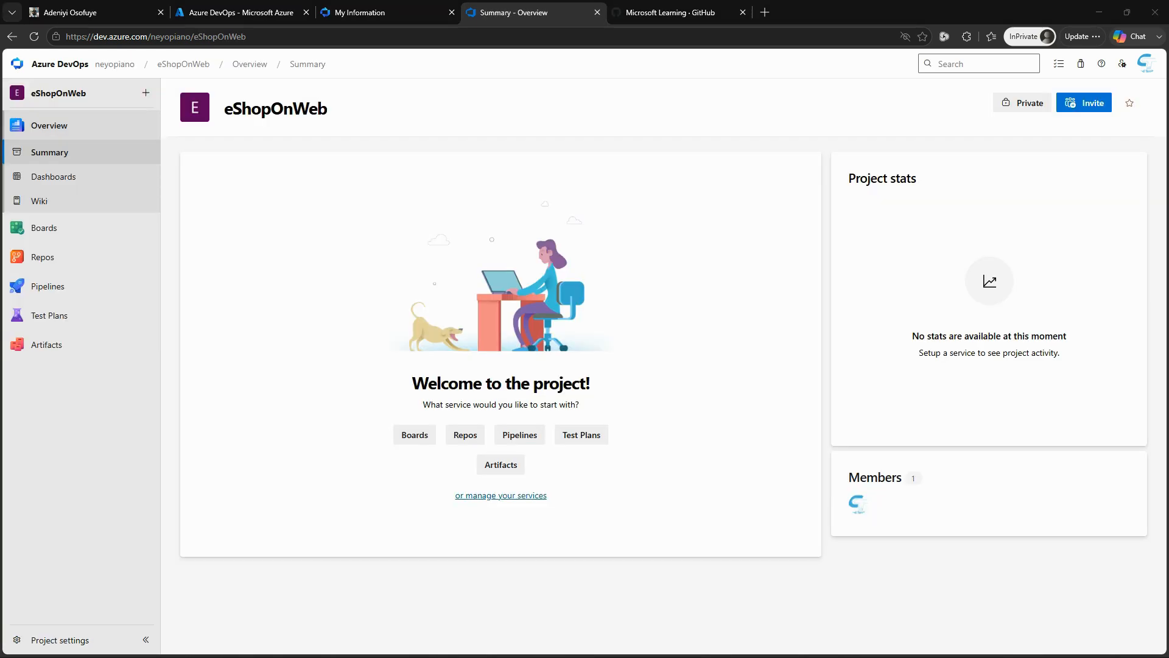
Step: Open the new project's Repos, and find and open the eShopOnWeb repository in the Microsoft Learning organization on GitHub
click(462, 438)
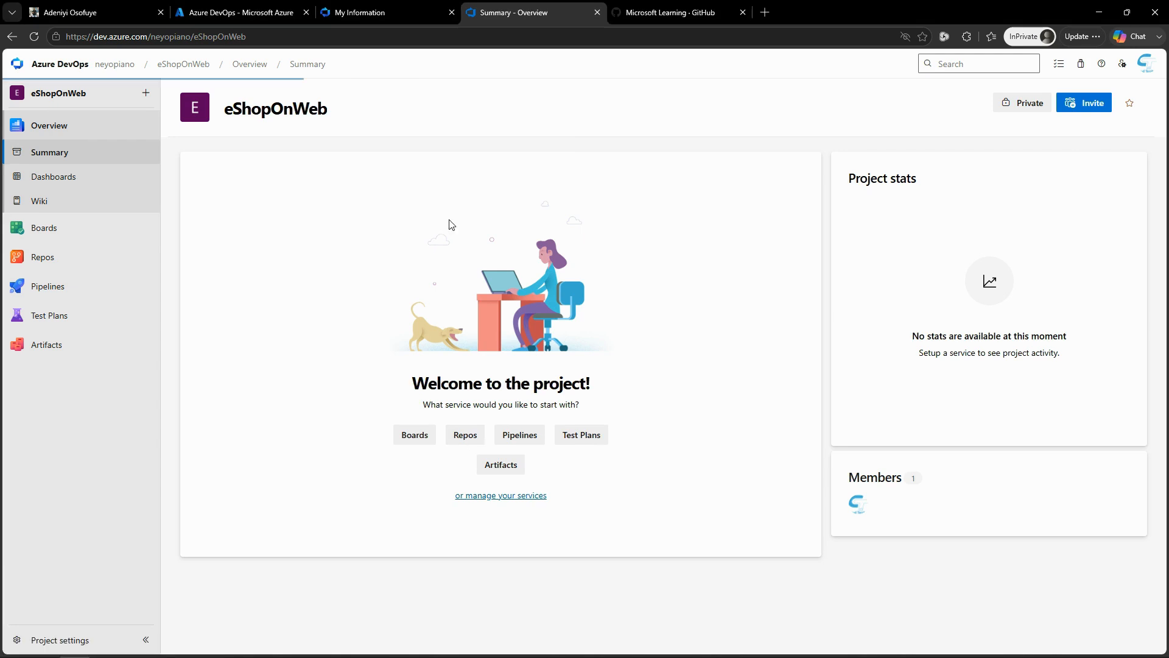
click(667, 14)
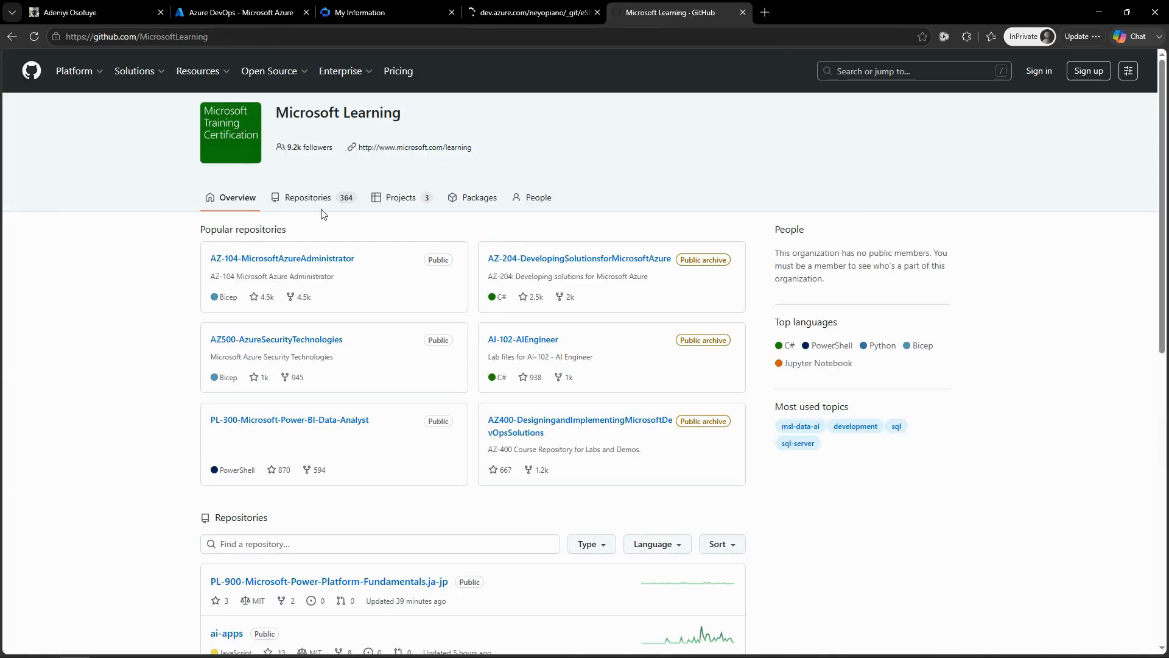
click(534, 260)
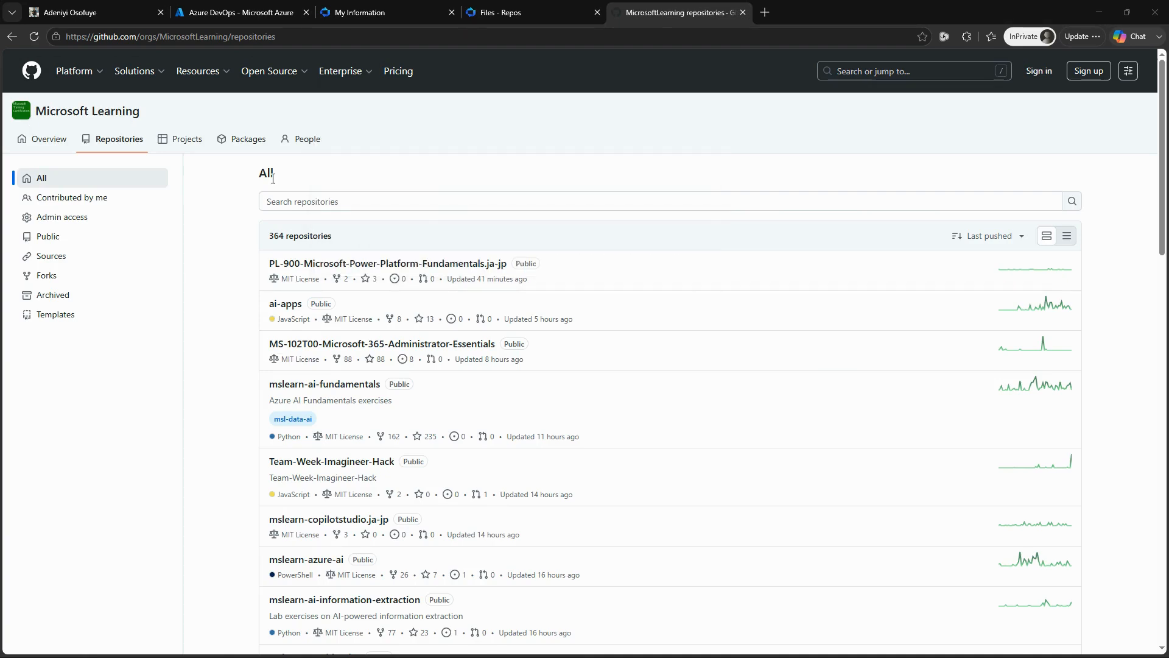
click(304, 202)
text(eShopOnWeb)
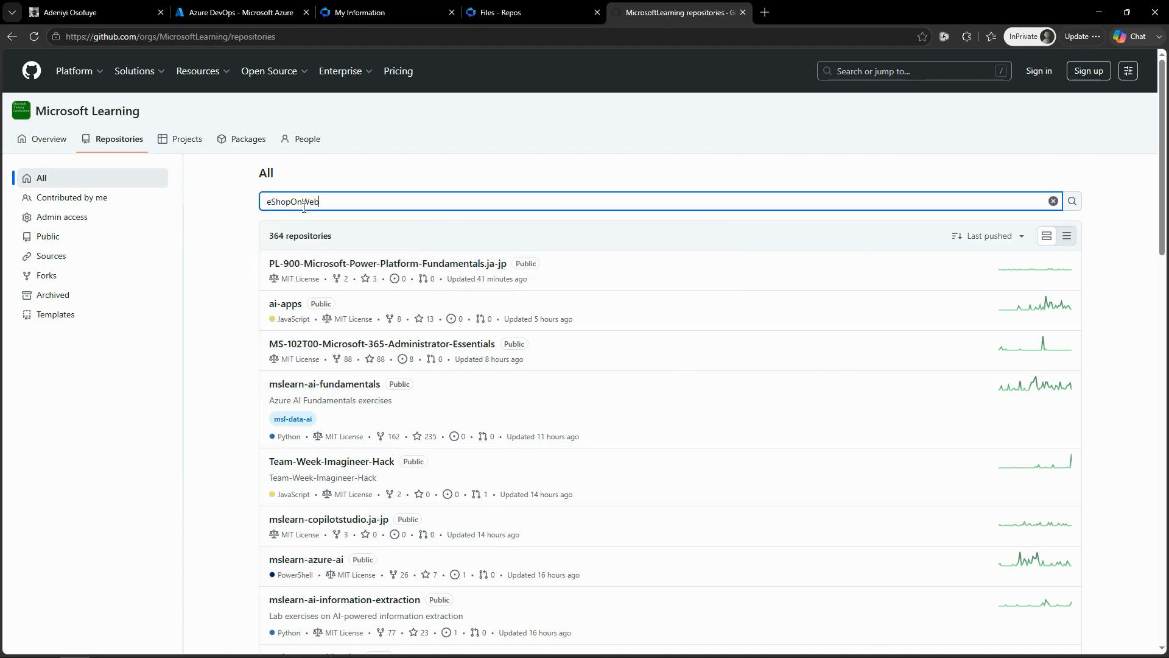
key(Return)
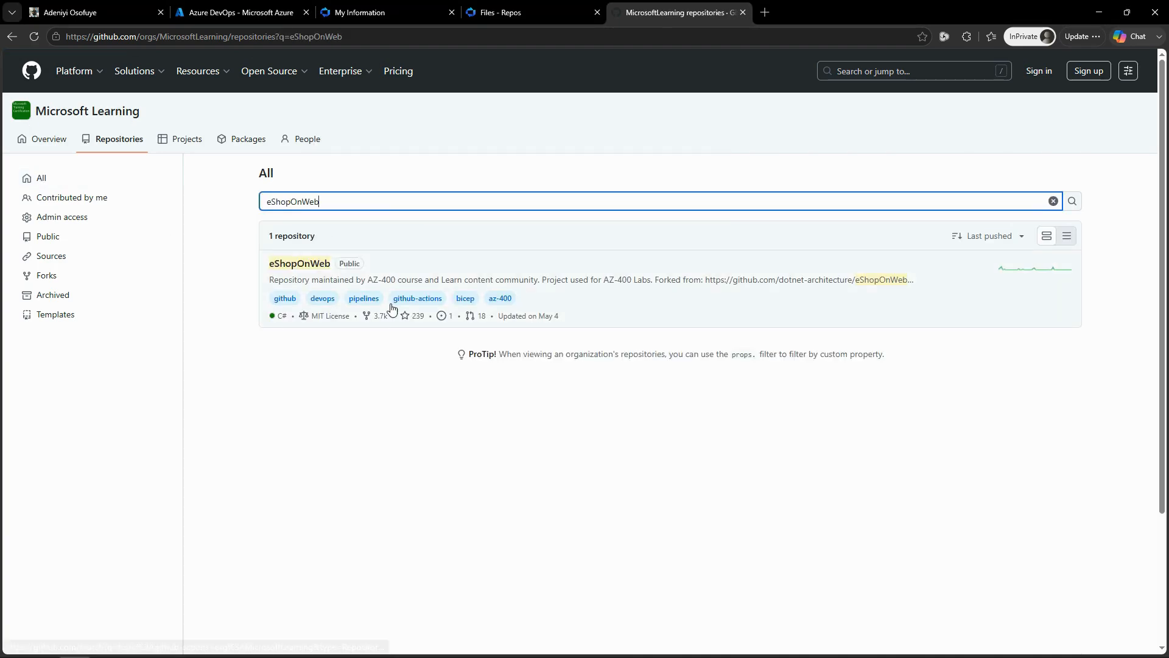
click(299, 269)
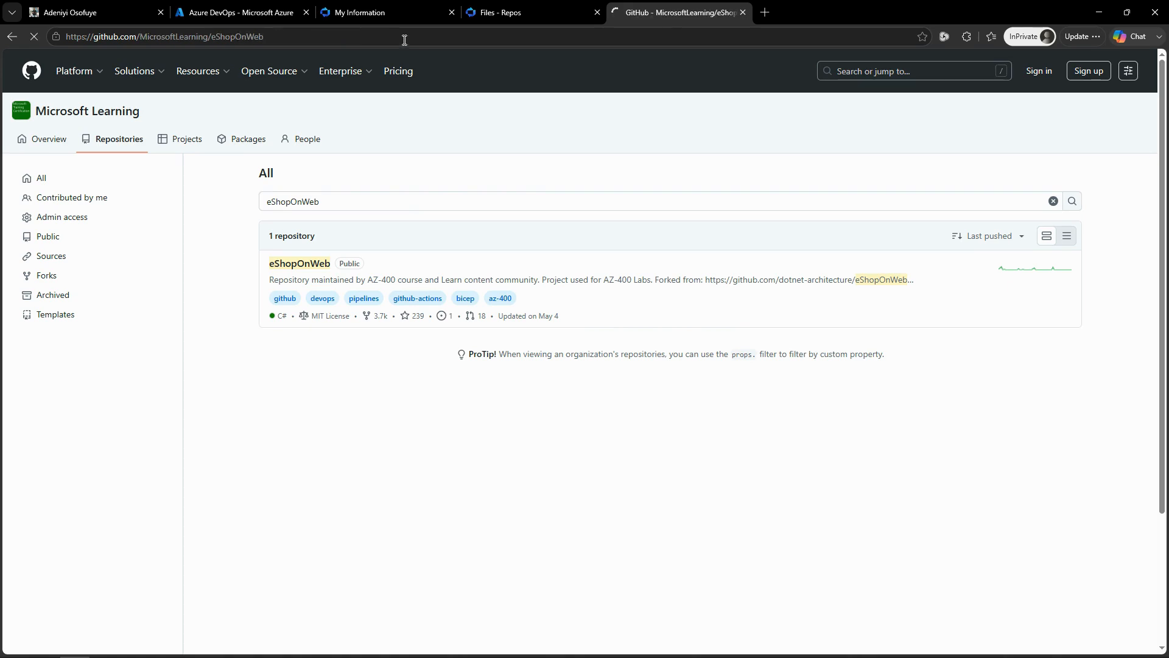
click(327, 36)
key(ctrl+c)
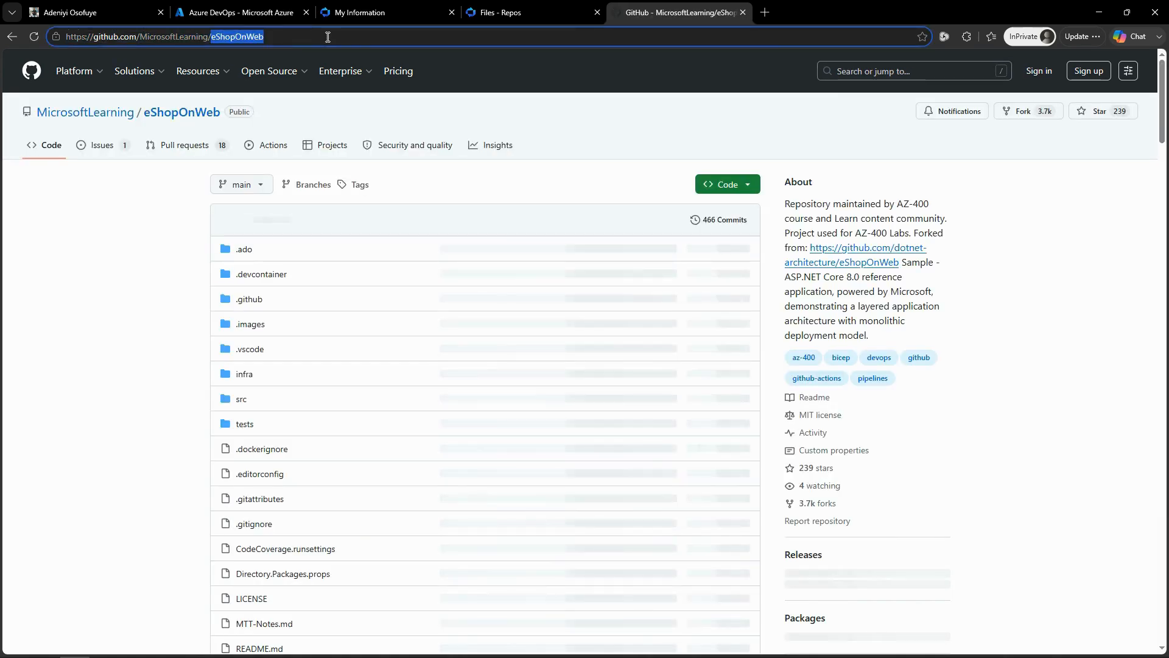
click(525, 12)
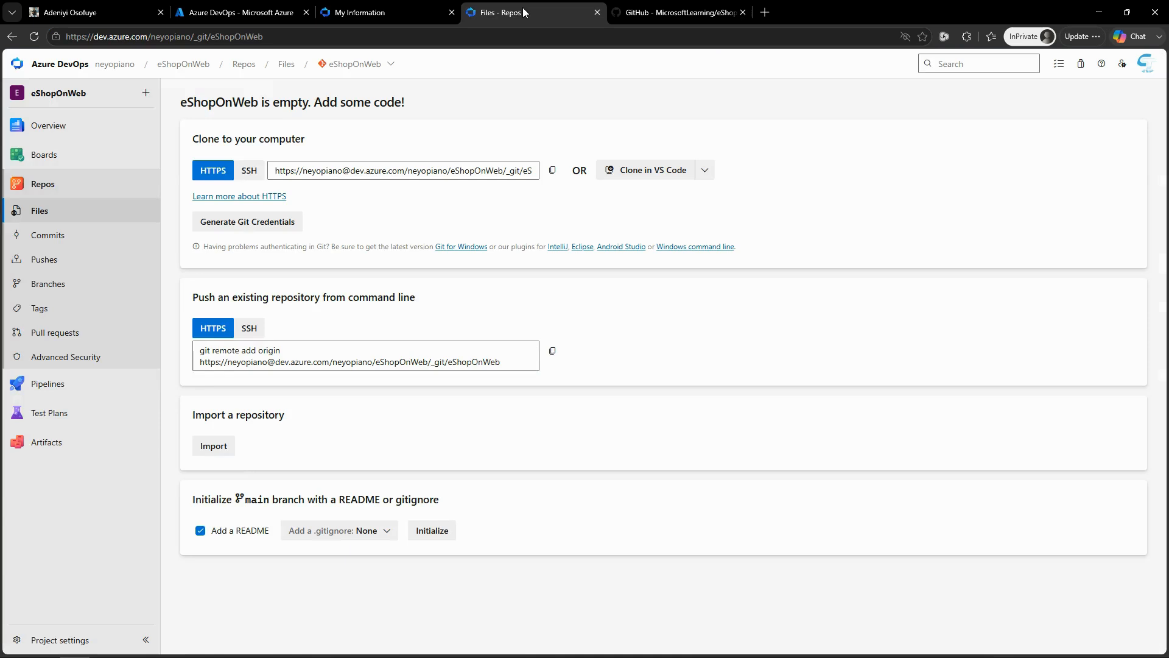
click(229, 445)
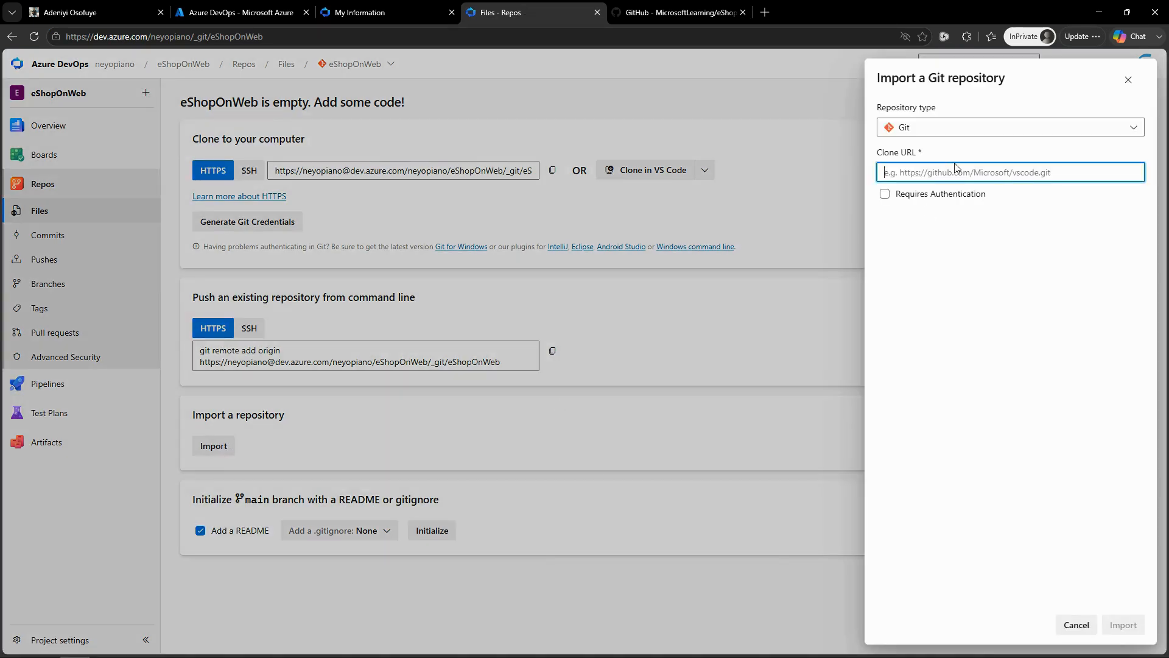
key(ctrl+v)
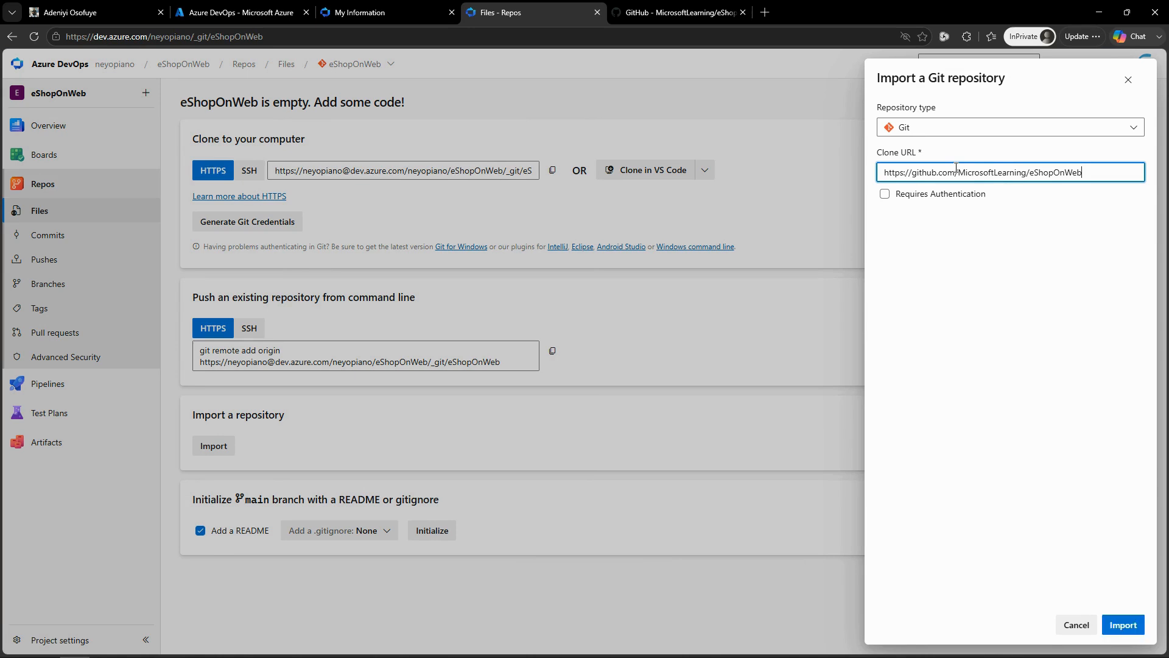
click(1125, 626)
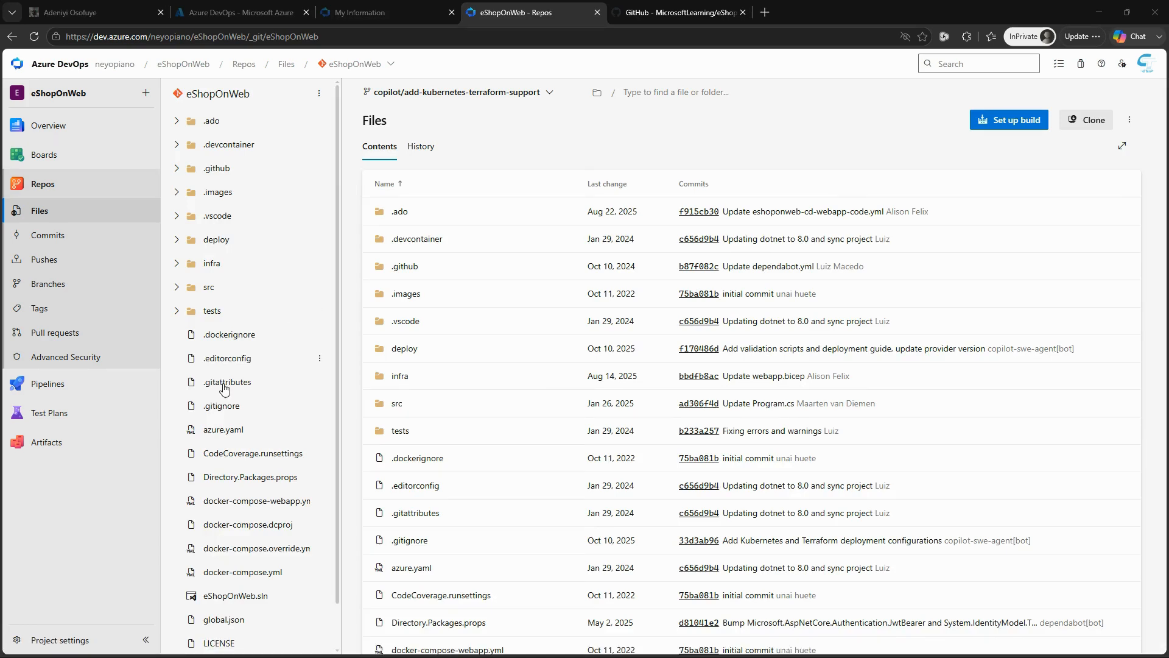
Step: Open the repository's Branches page in a new tab and set main as the default branch
right_click(60, 285)
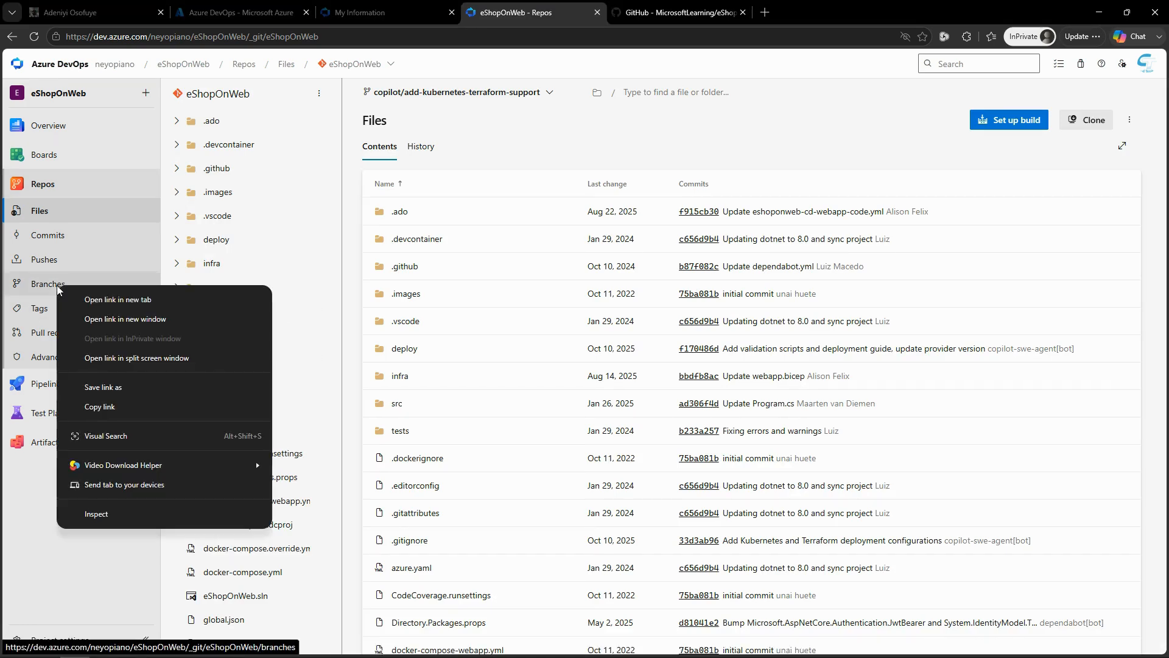
click(107, 299)
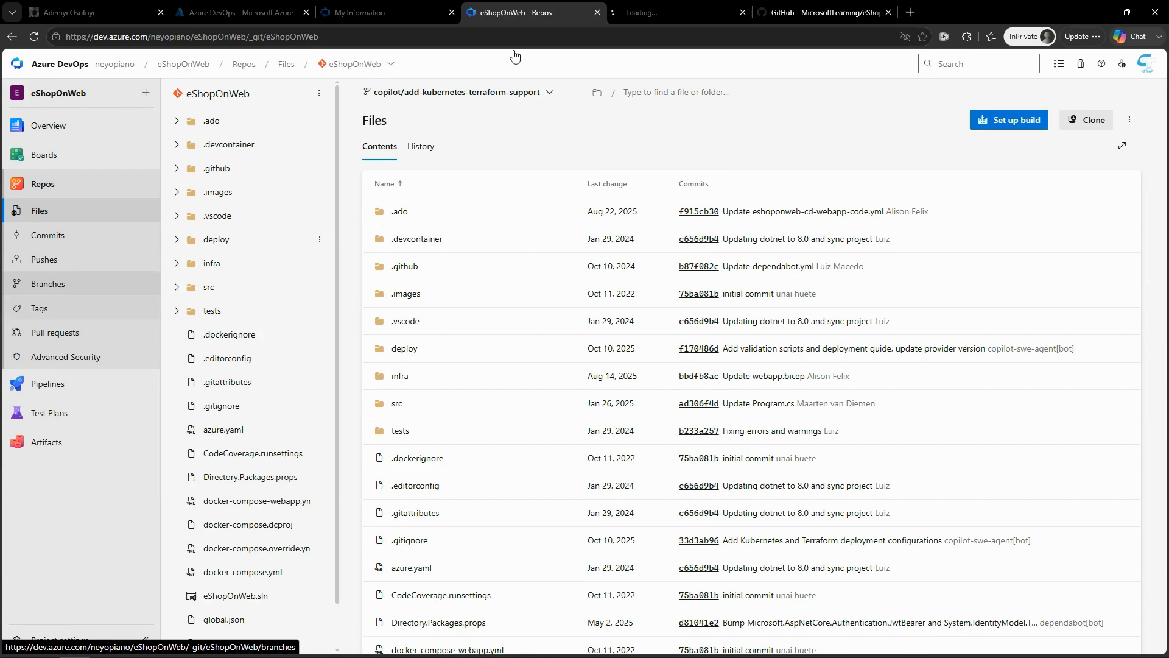
click(678, 11)
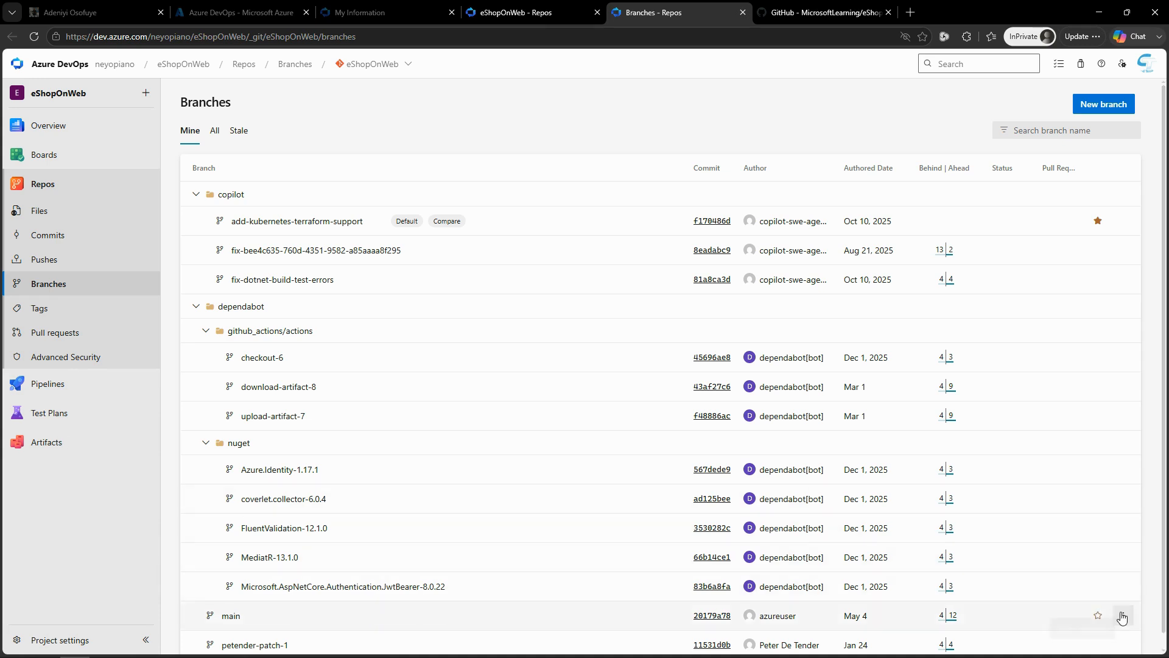
click(1125, 616)
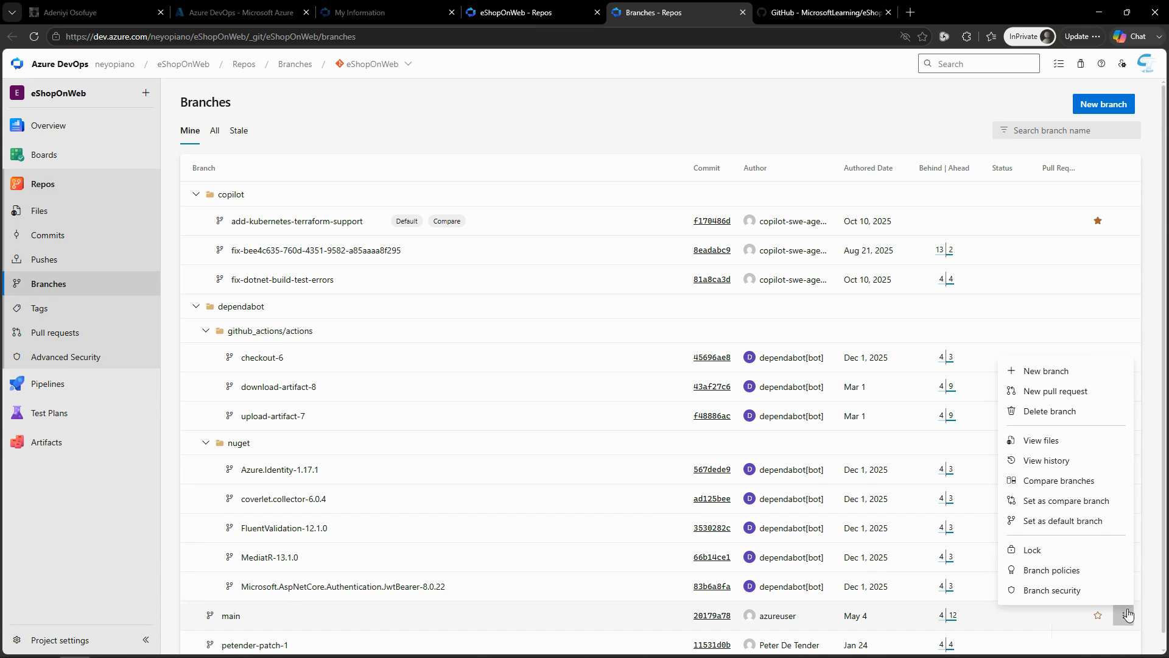
click(1077, 521)
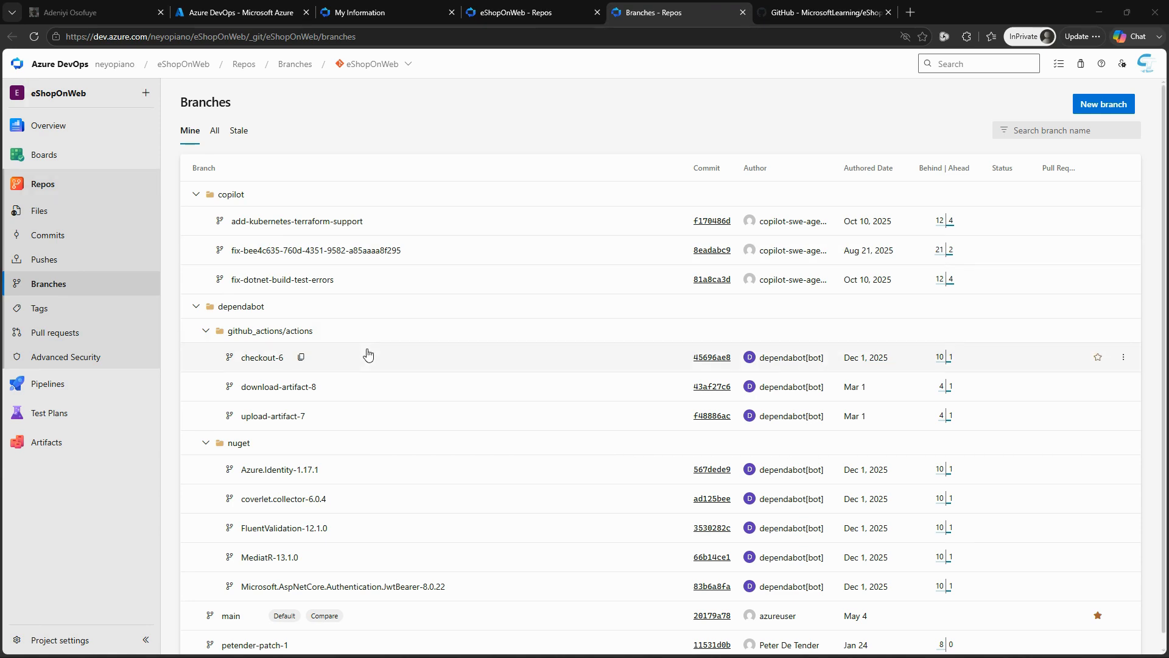
Step: Open the team settings of the eShopOnWeb project from the organization home page and create a new team named EShop-Web
click(390, 13)
click(542, 150)
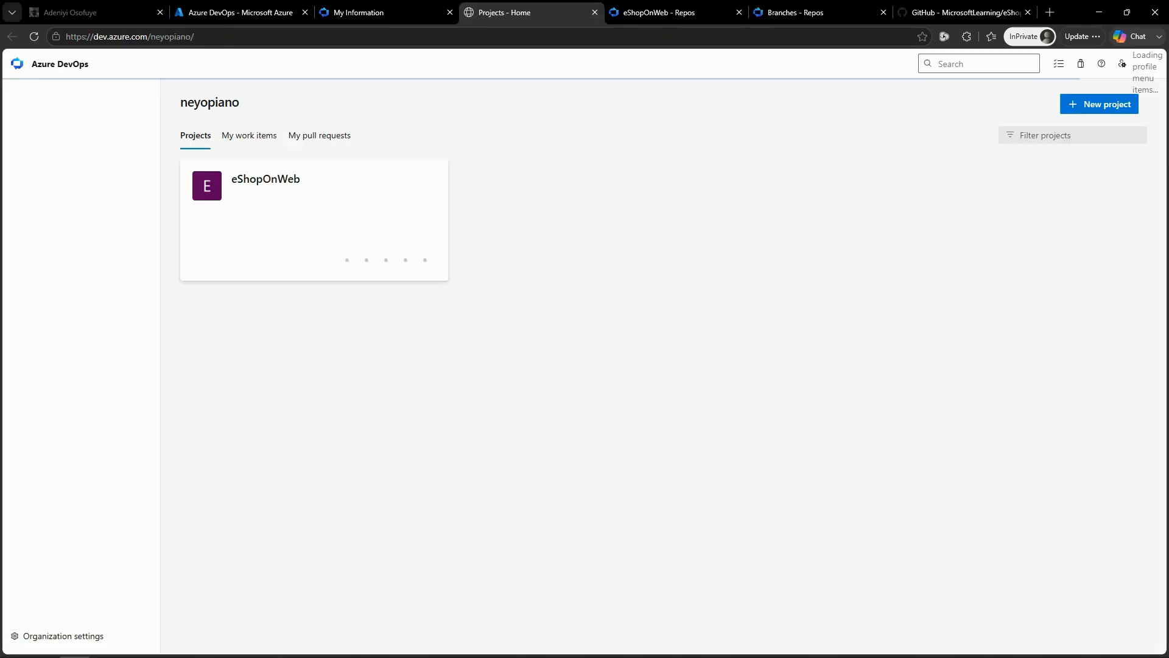
click(283, 177)
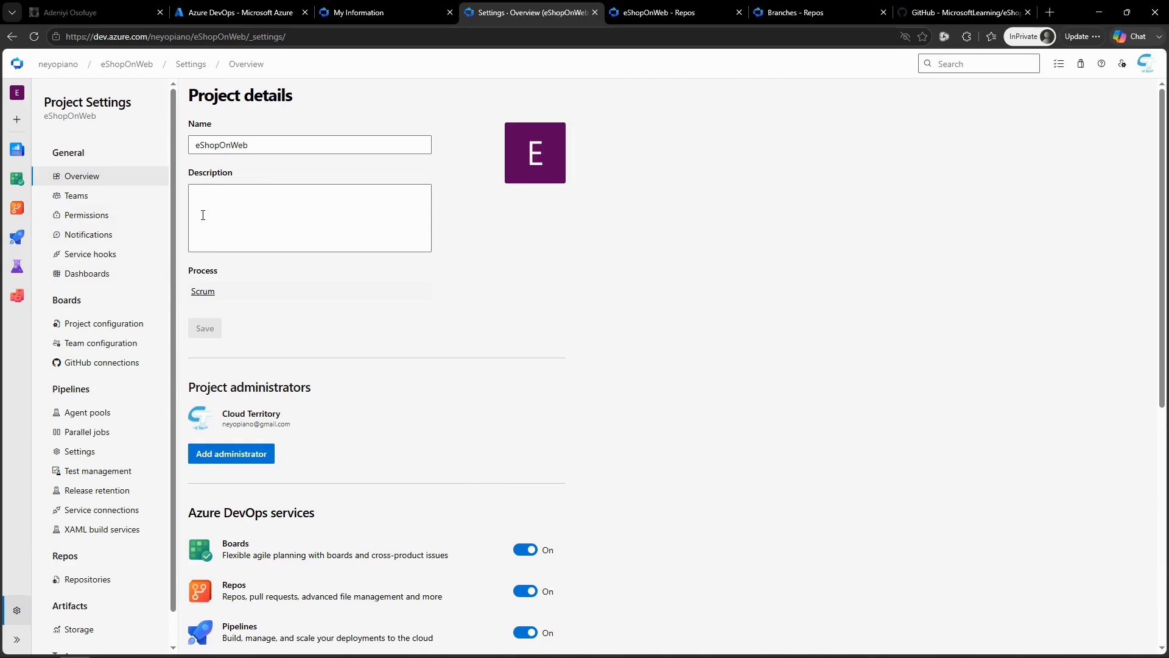
click(77, 195)
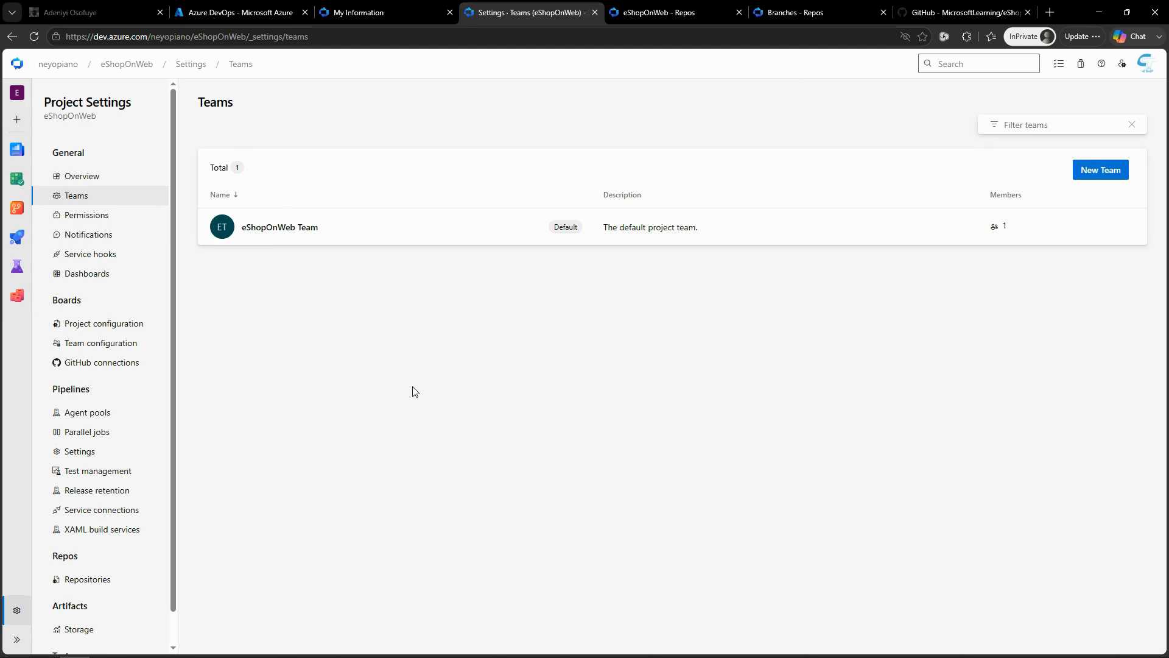
click(1100, 170)
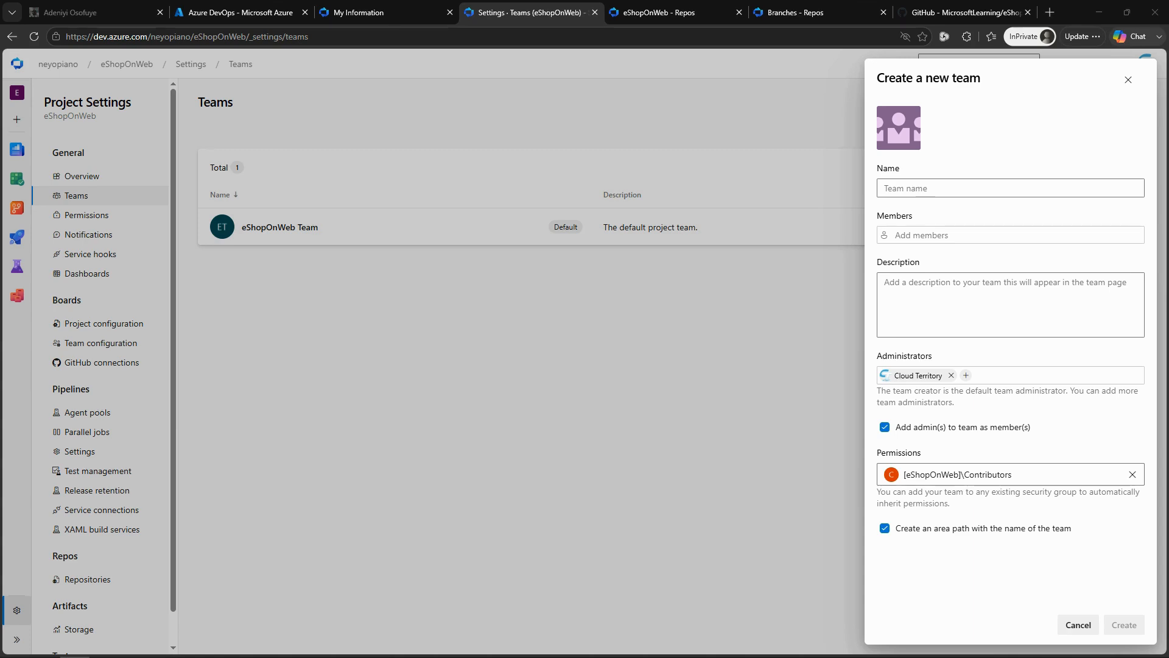
text(EShop-Web)
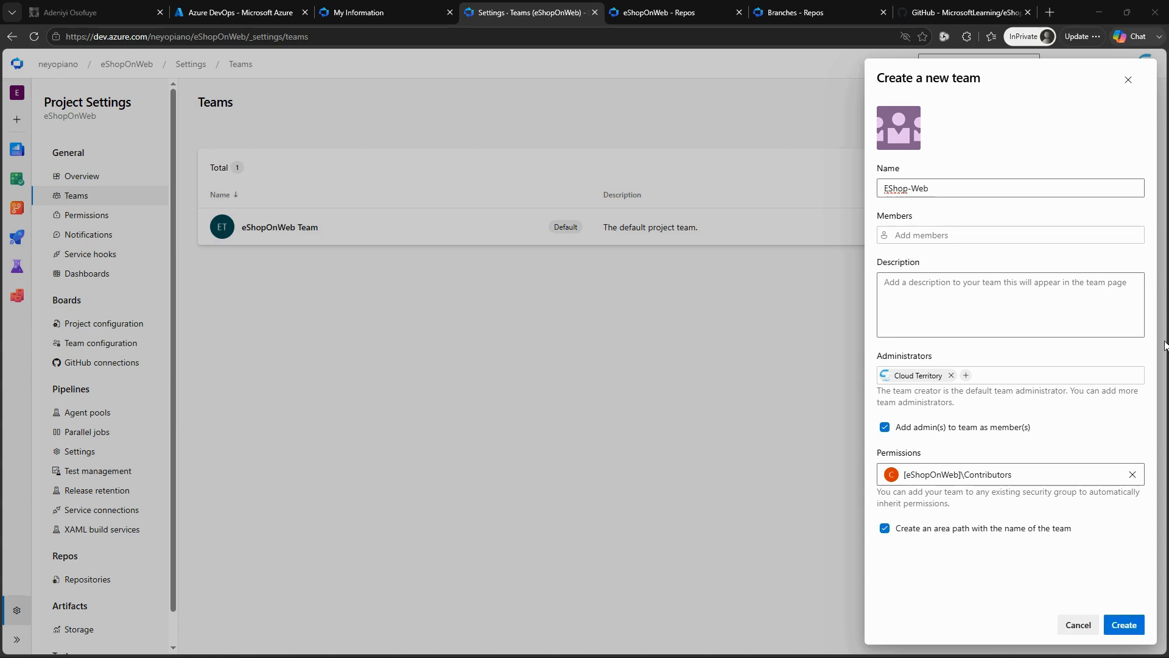
click(1131, 626)
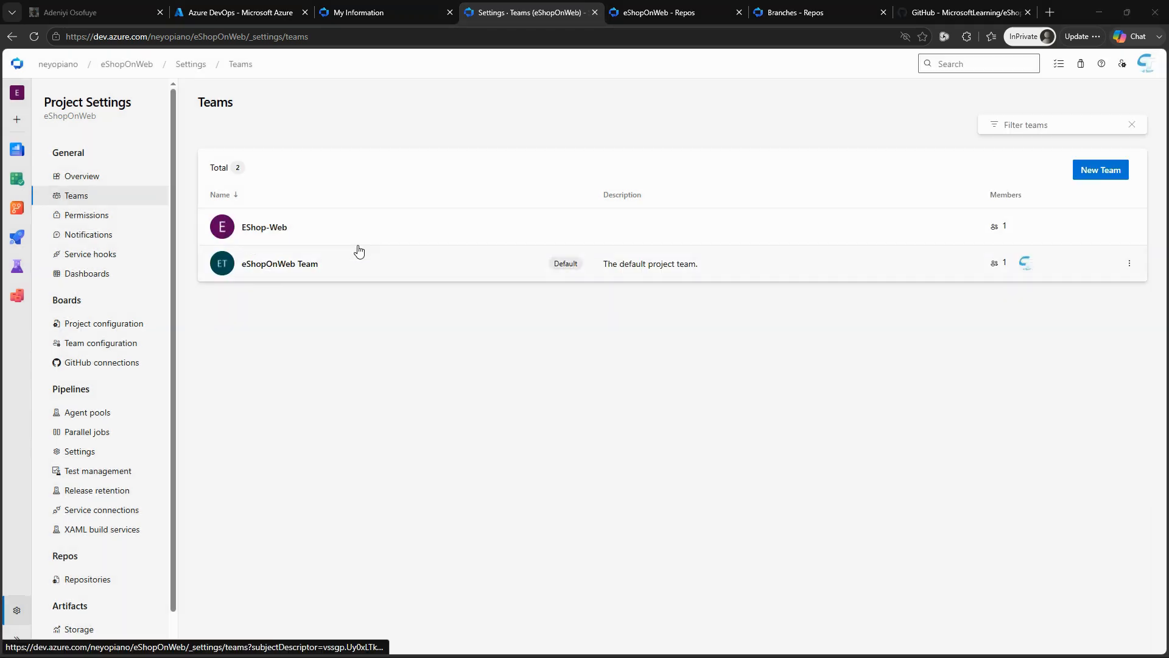
Step: Open the EShop-Web team's iteration settings and add eShopOnWeb\Sprint 1 to its iterations
click(271, 233)
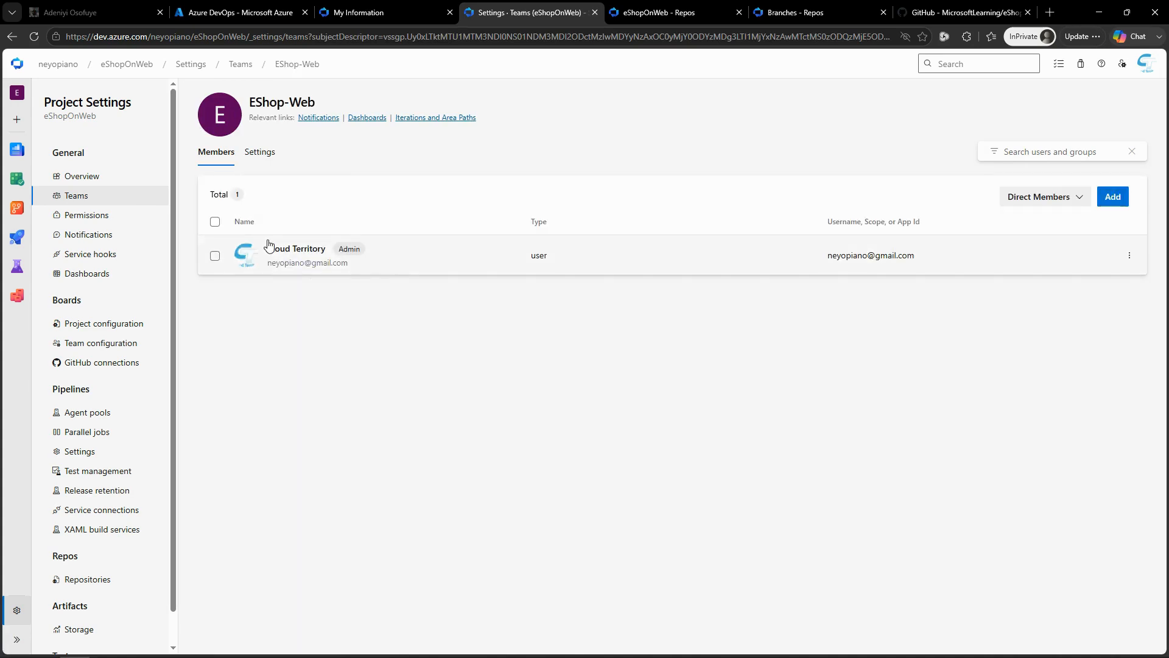
click(436, 117)
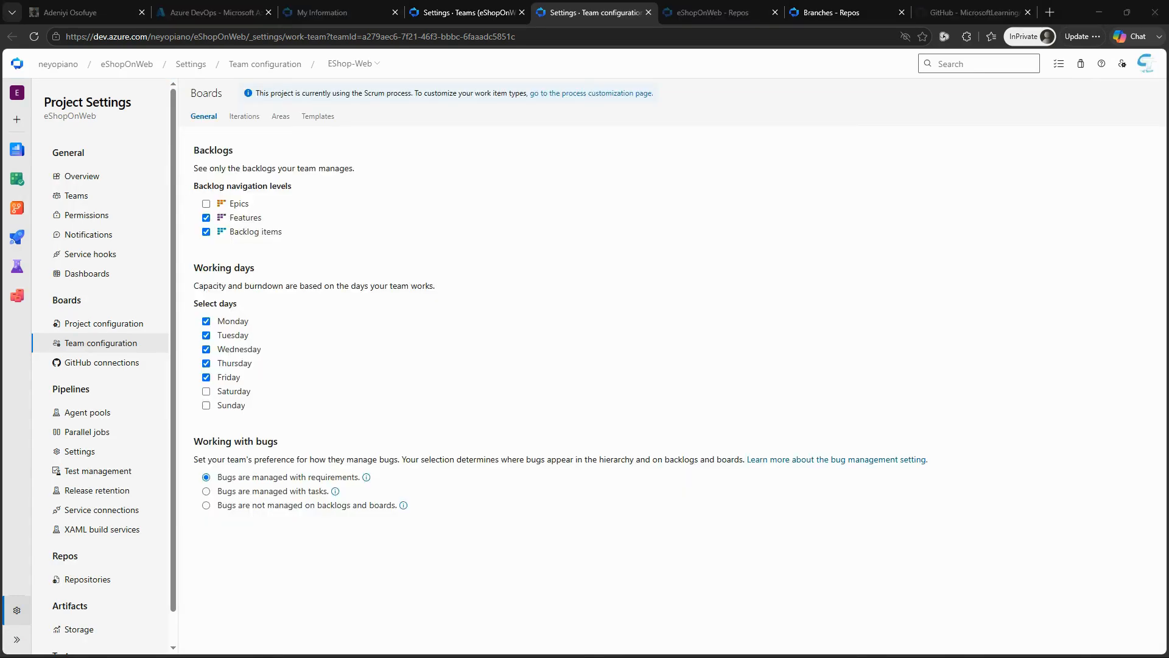
click(244, 117)
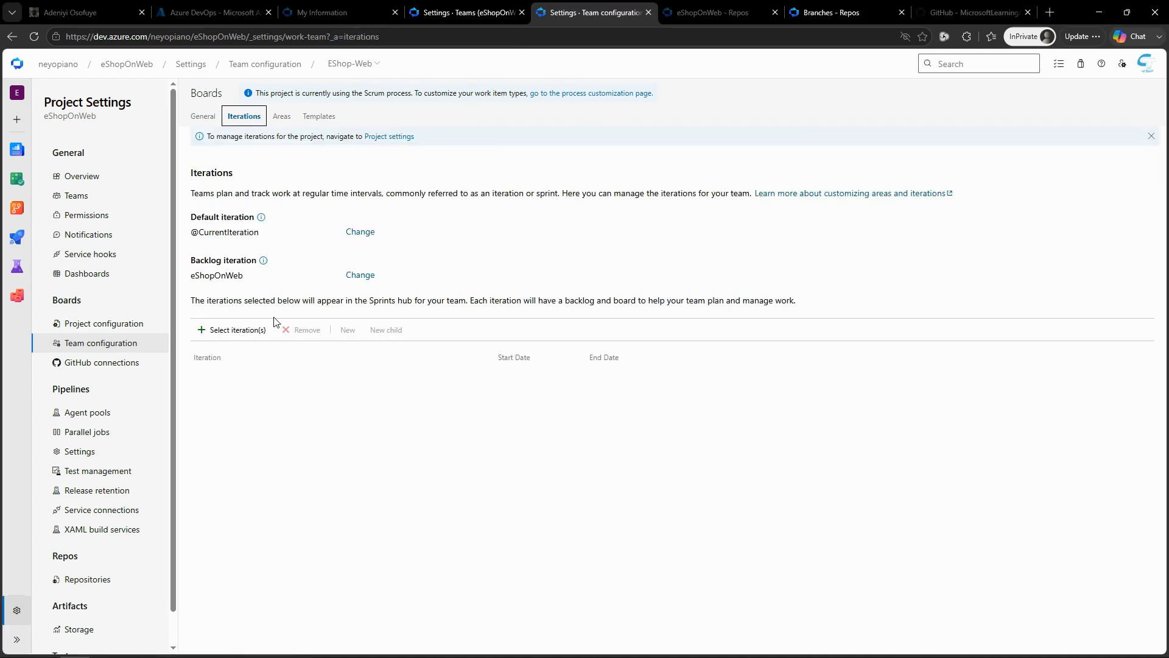
click(239, 333)
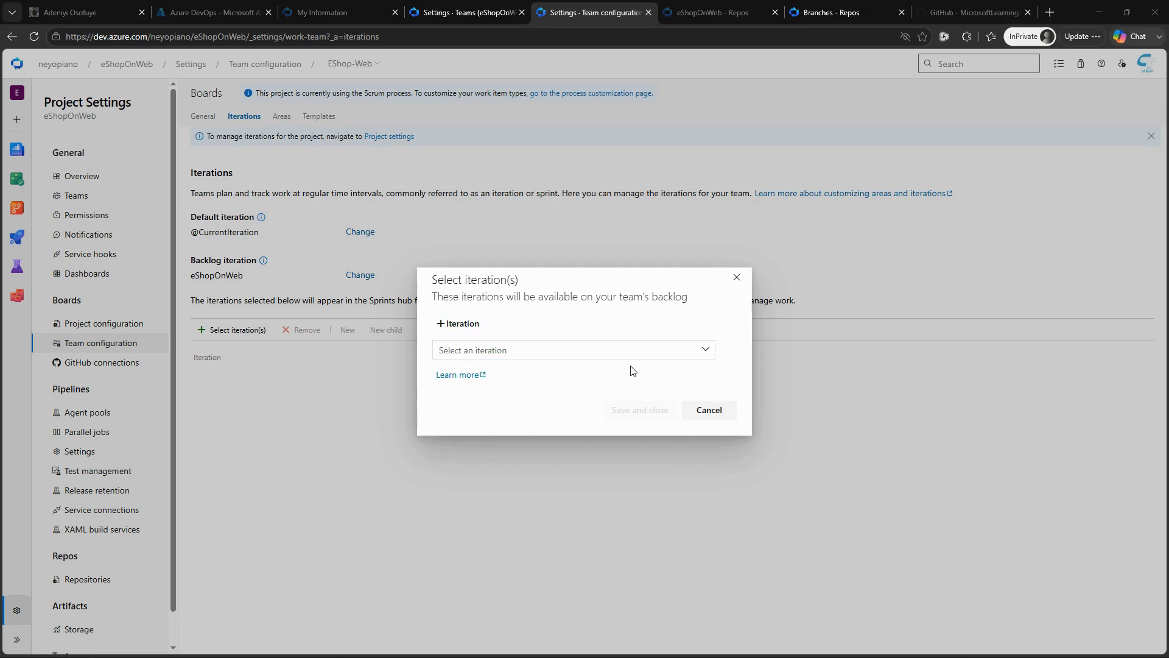
click(656, 356)
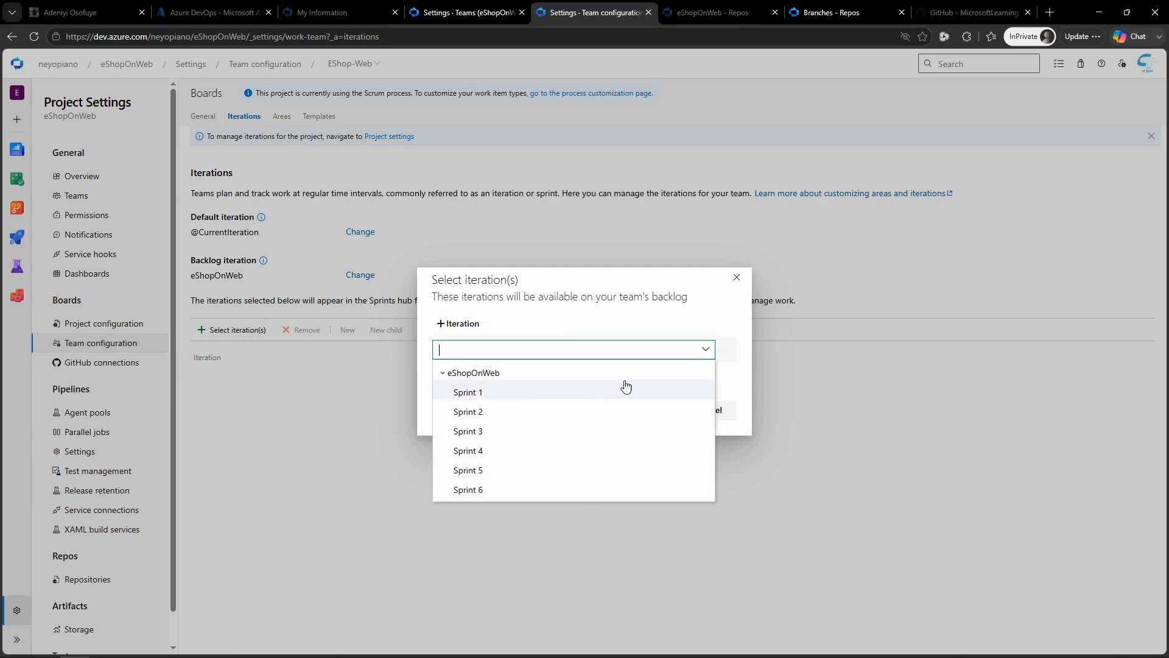
click(517, 394)
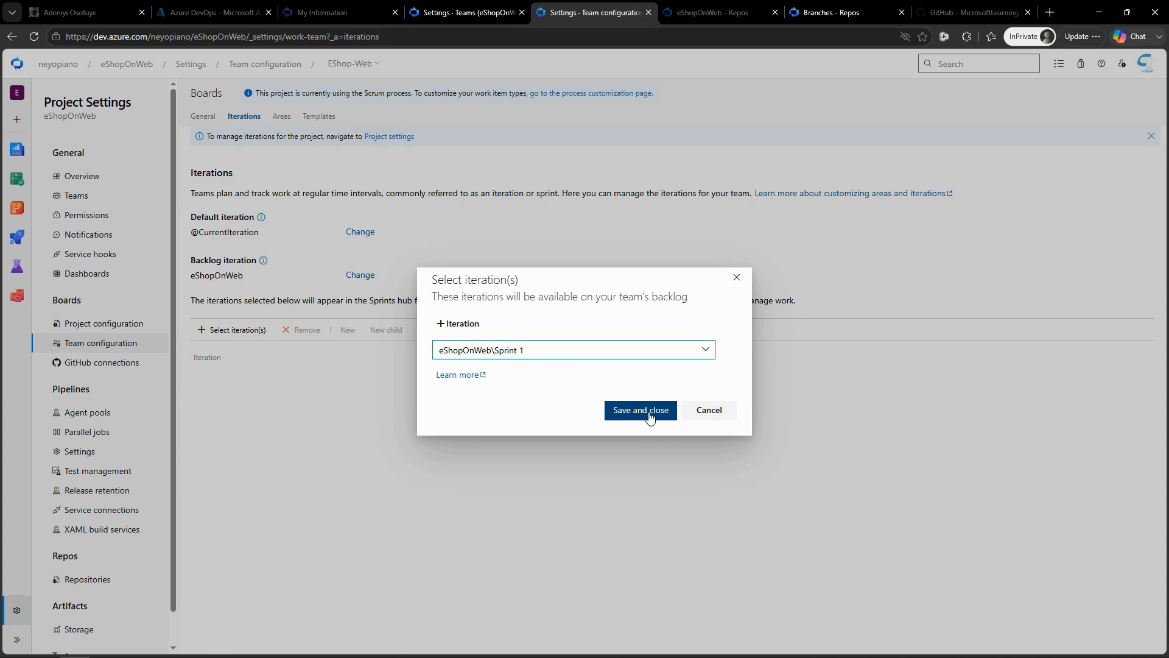
click(648, 411)
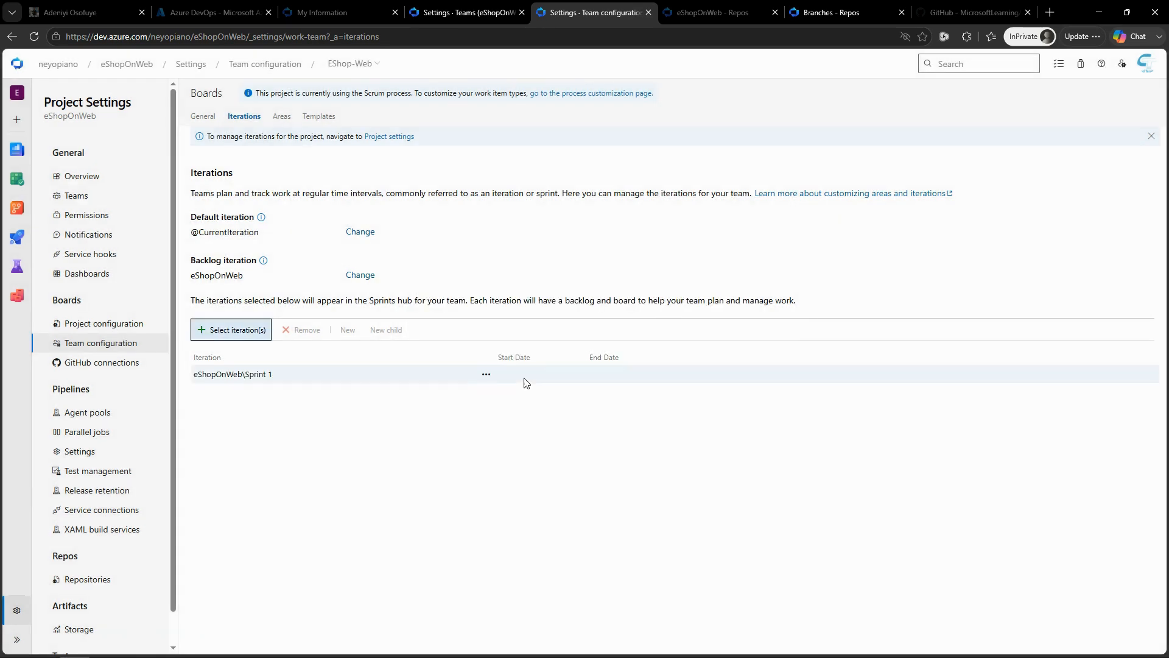
Step: Set both the start date and the end date of Sprint 1 to 7/28/2026 and save the iteration
click(487, 375)
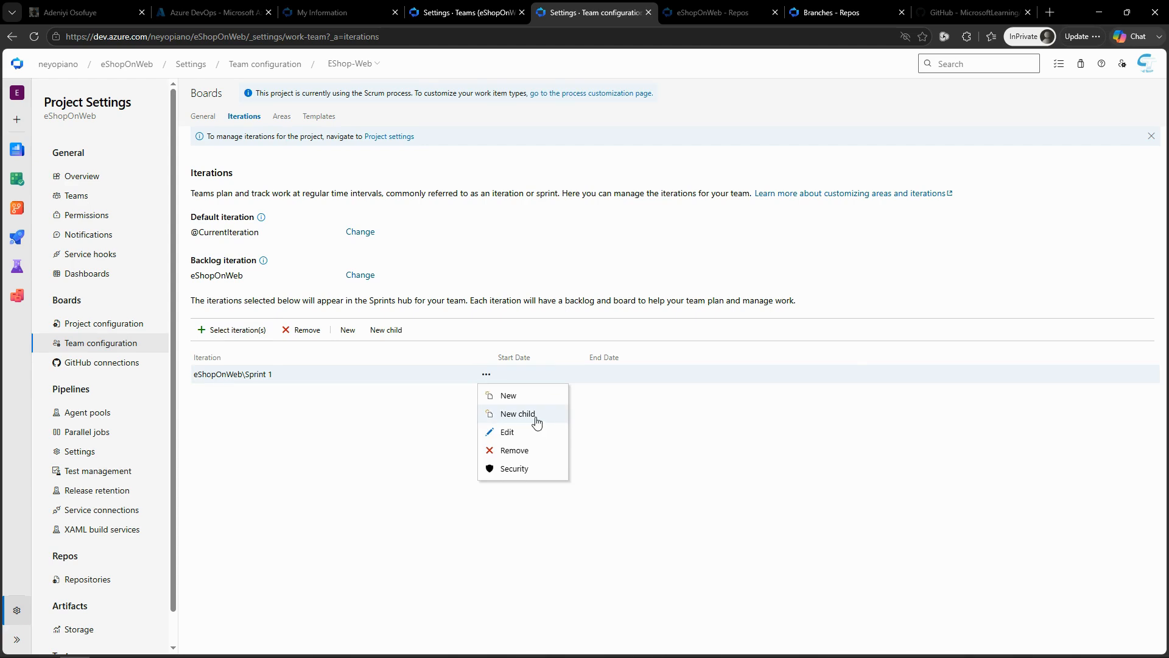
click(507, 432)
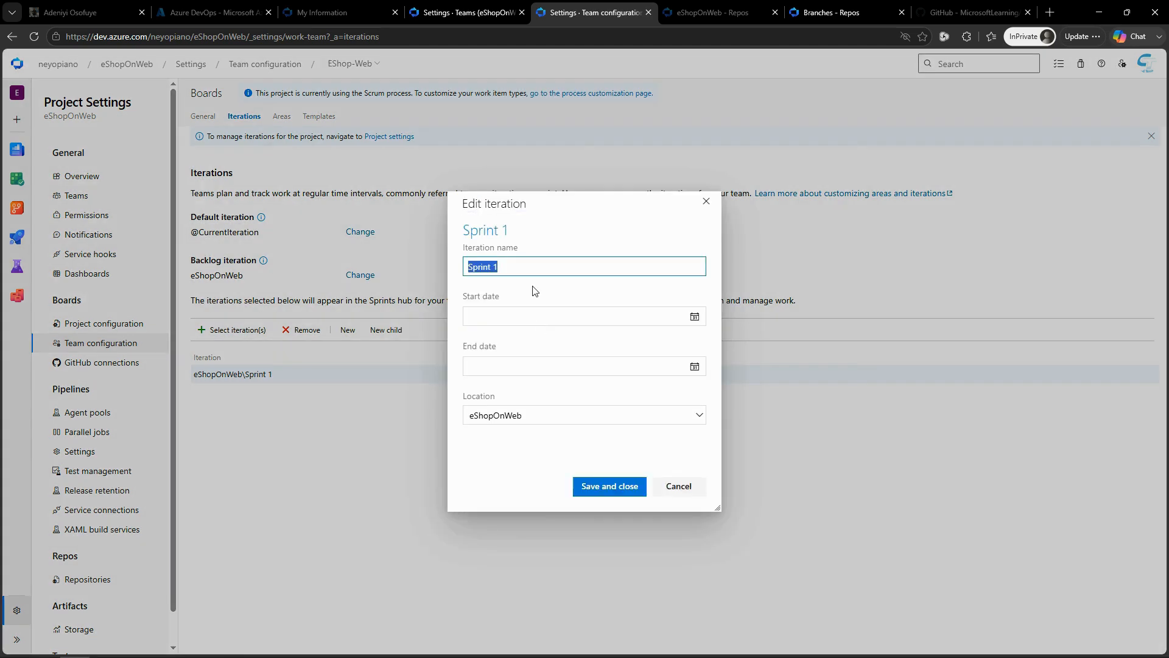
click(694, 316)
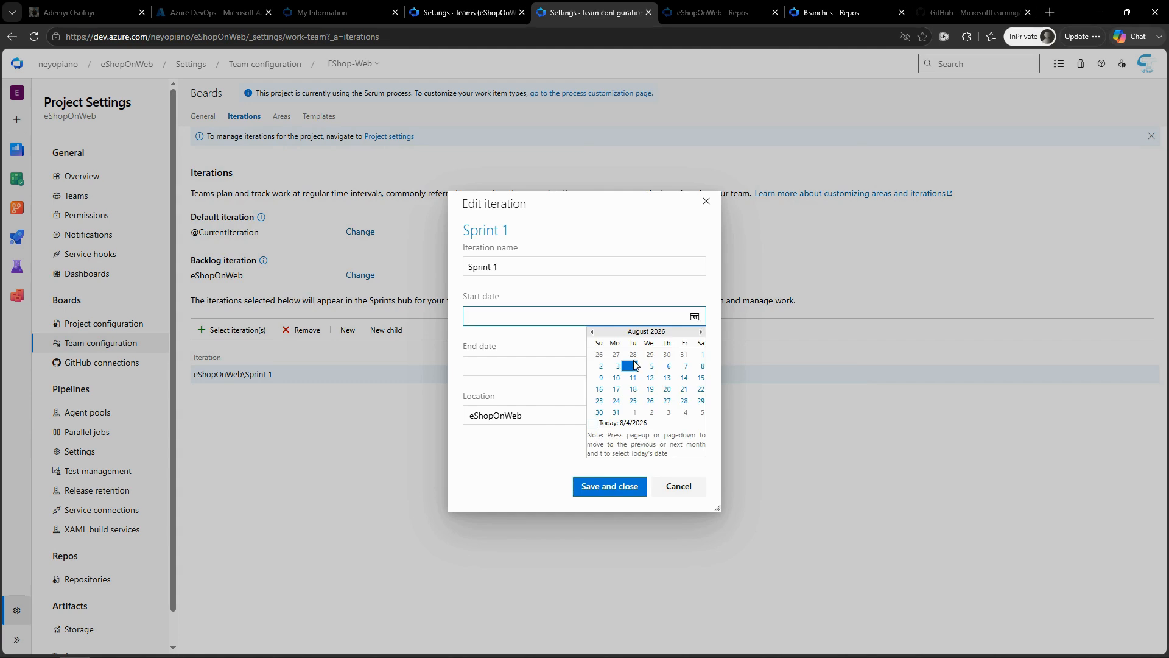
click(633, 354)
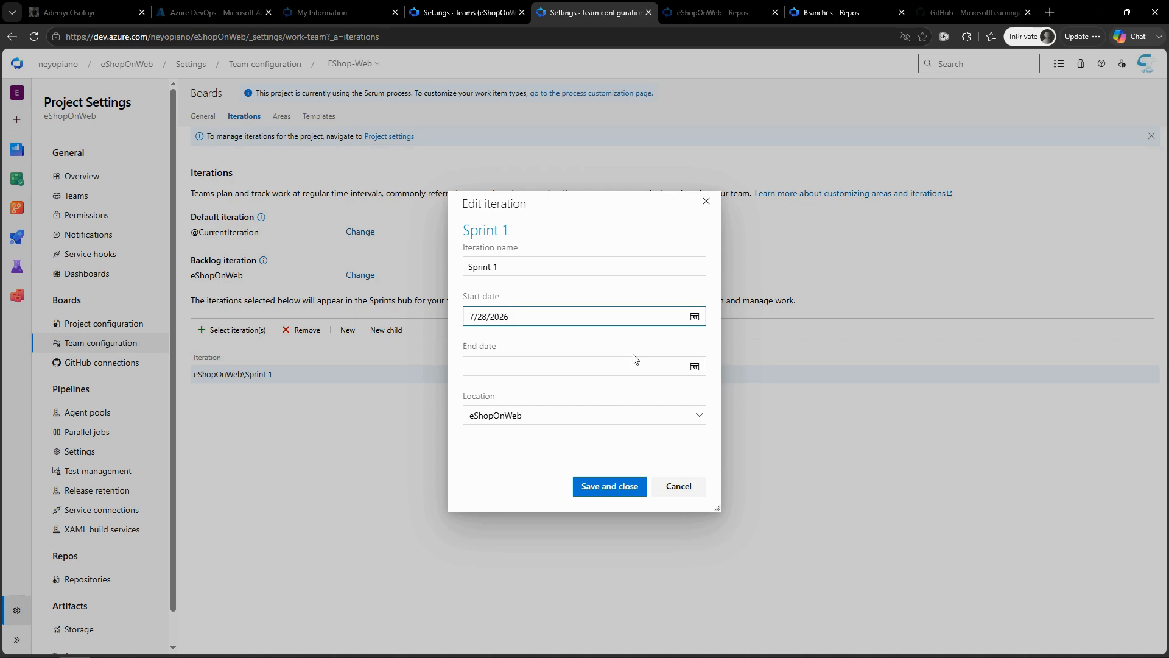
click(695, 367)
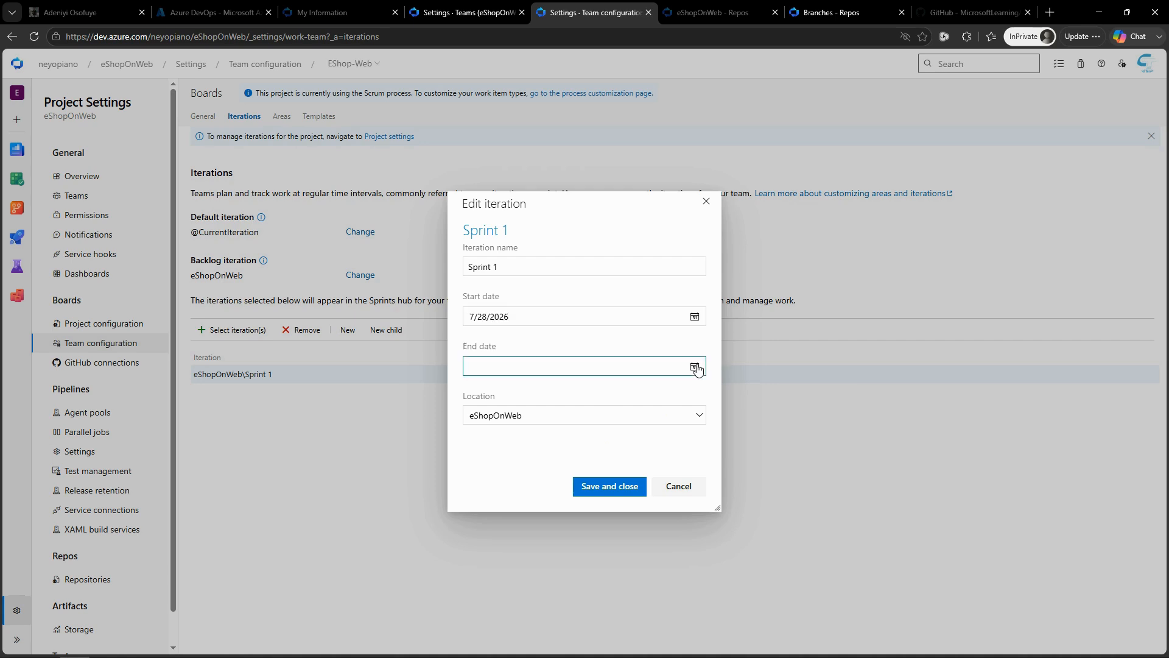
click(695, 367)
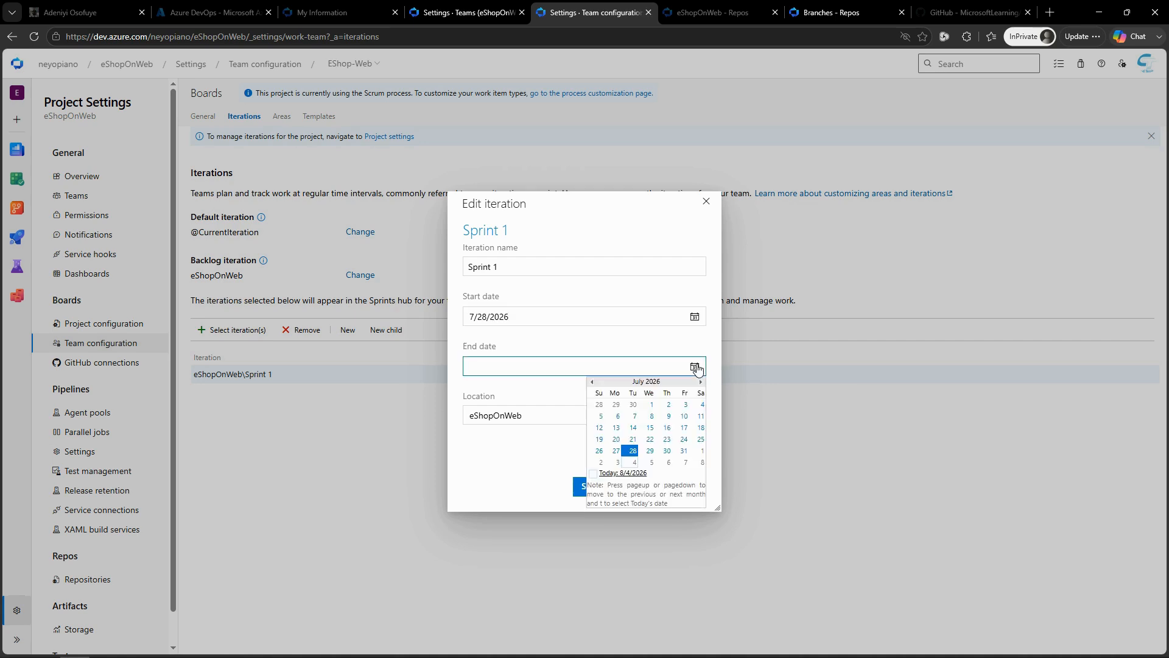
click(635, 451)
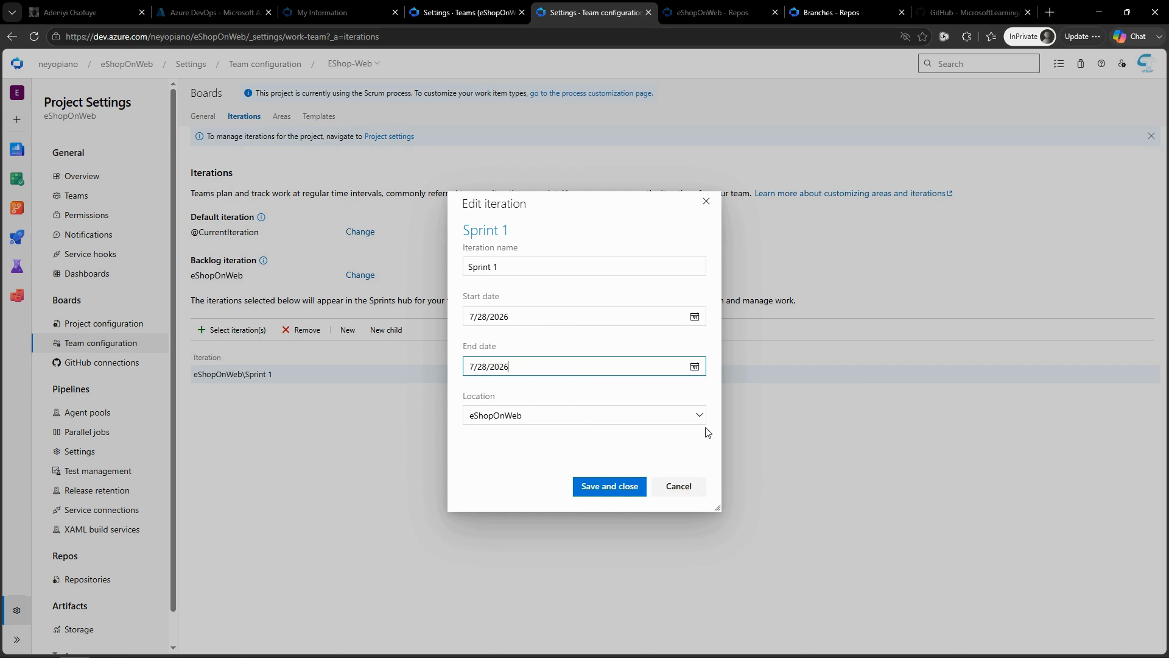
click(613, 487)
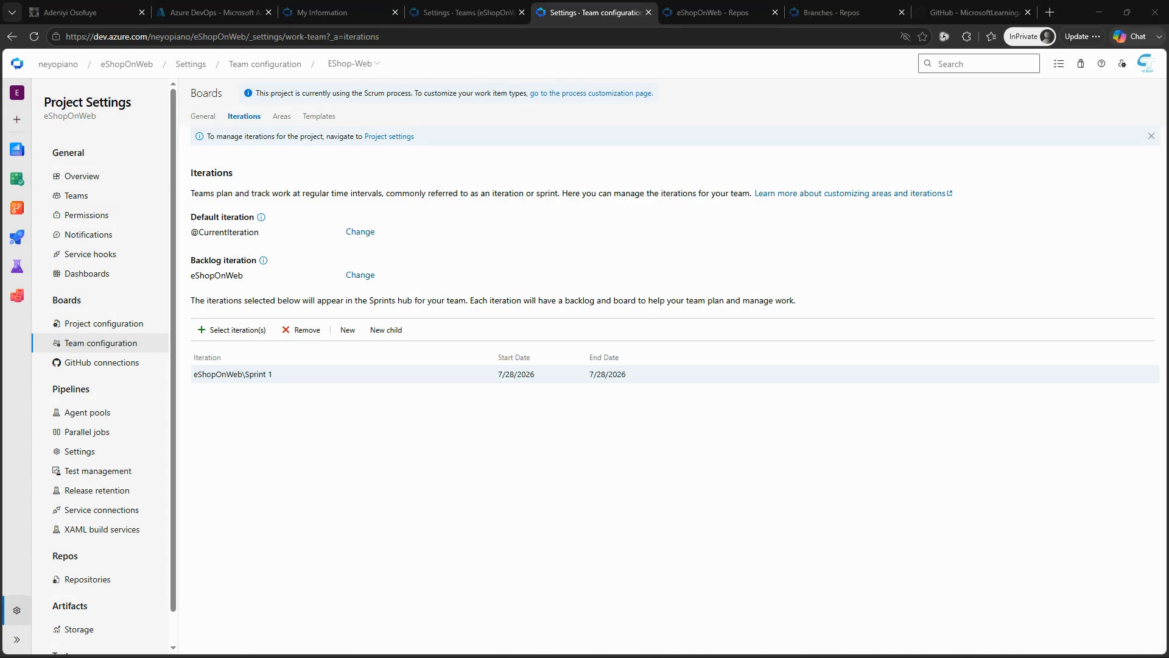
Step: Add eShopOnWeb\Sprint 2 to the EShop-Web team's iterations
click(236, 330)
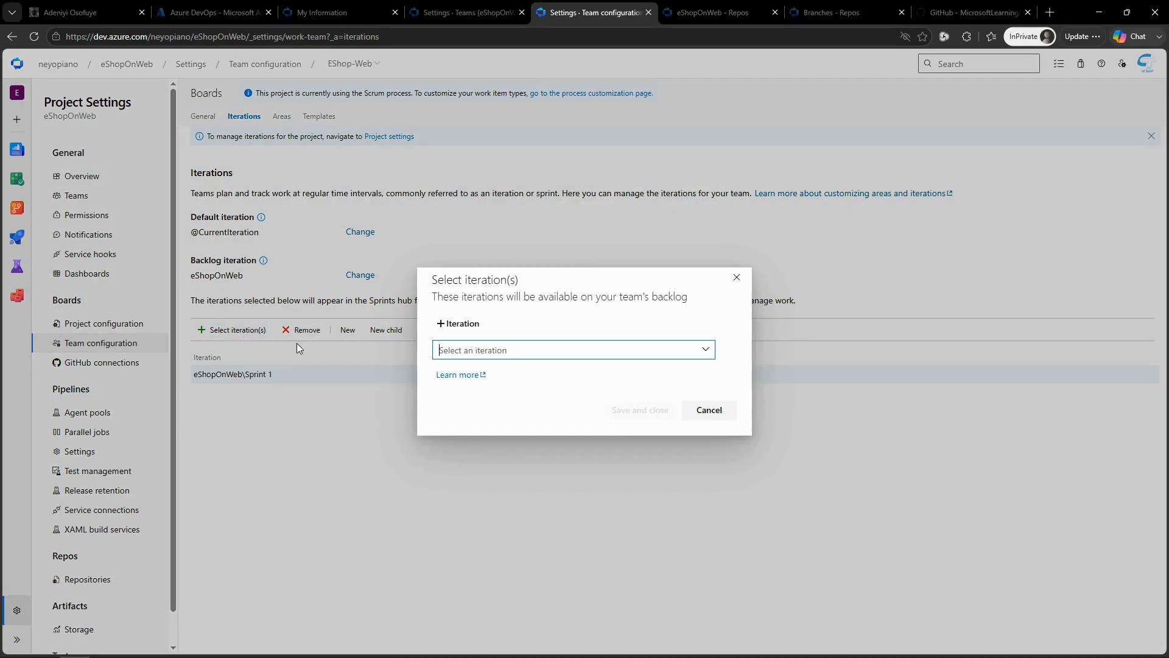
click(457, 350)
click(471, 413)
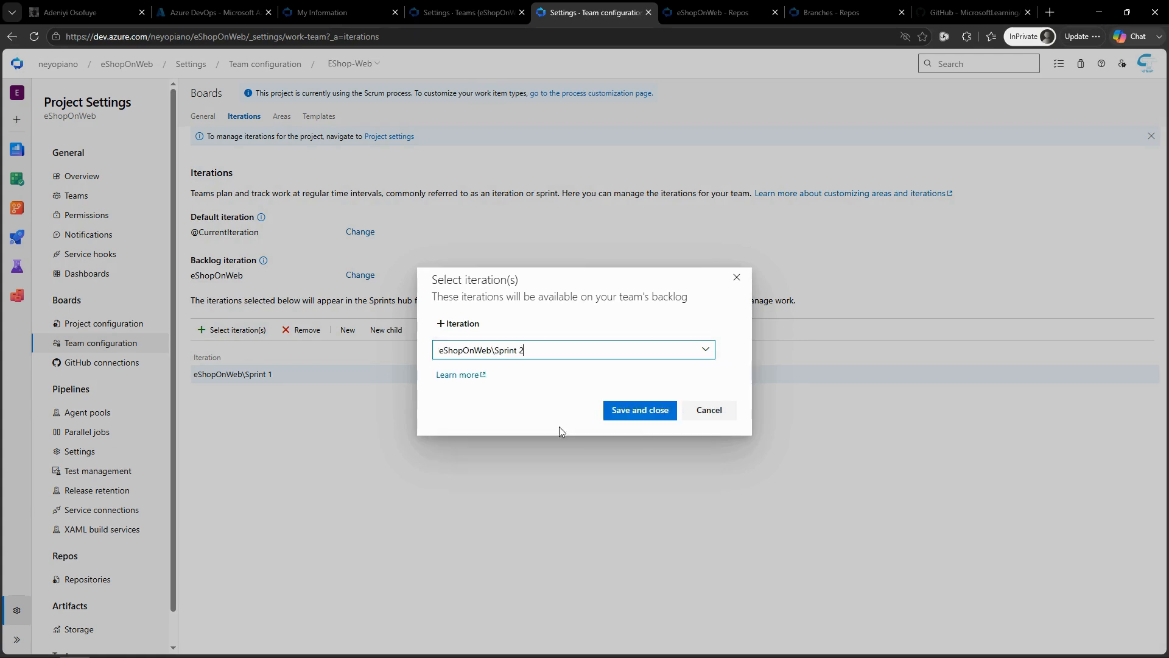
click(643, 413)
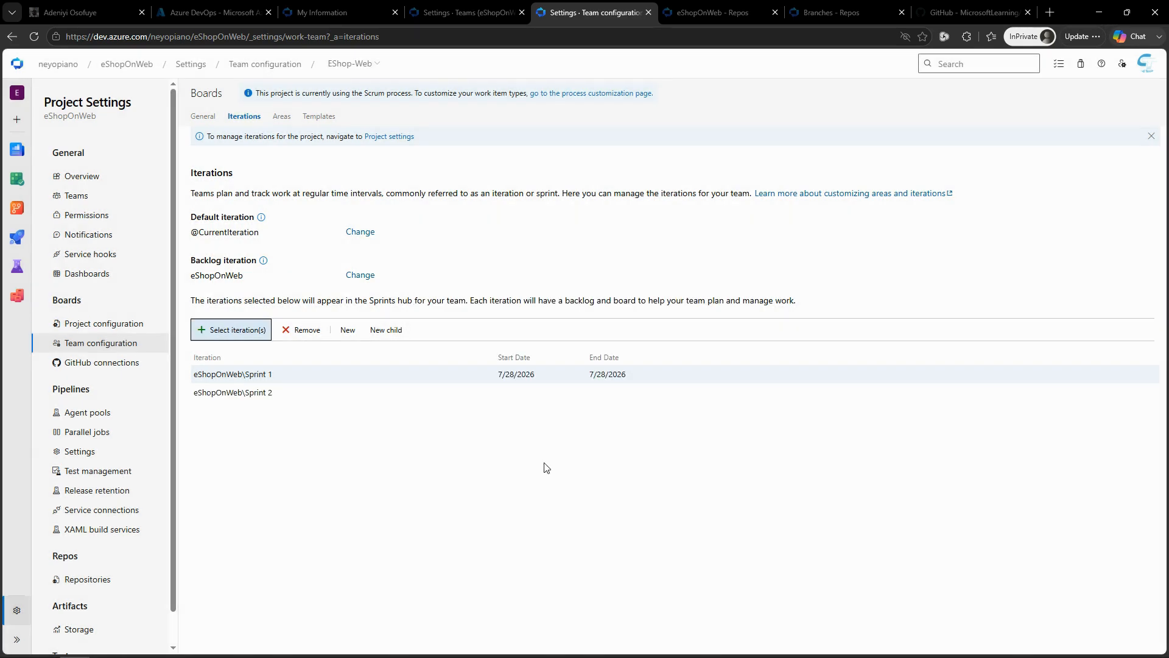
Step: Set Sprint 2 to start on 7/29/2026 and end on 8/12/2026, and save the iteration
click(487, 394)
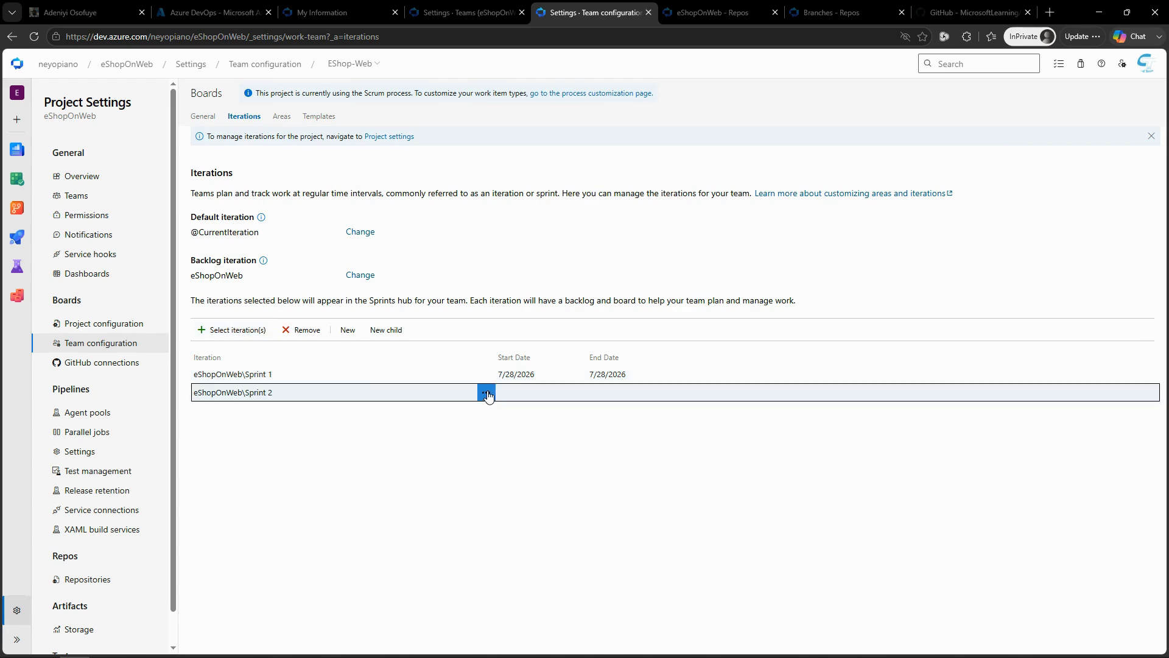
click(525, 451)
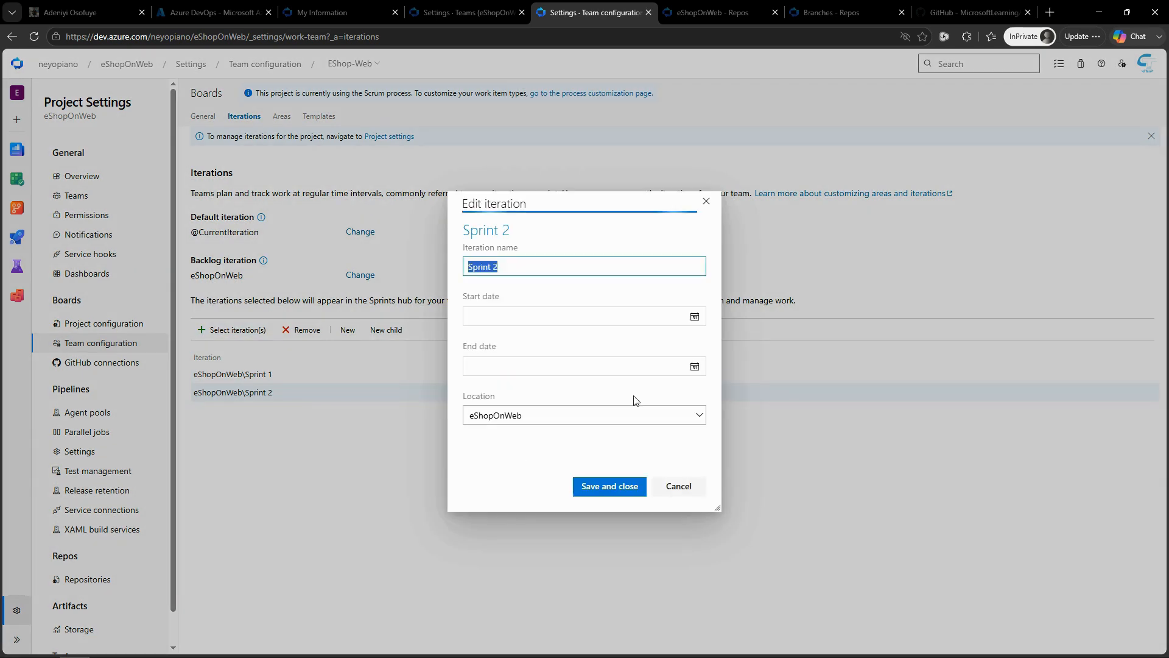
click(695, 316)
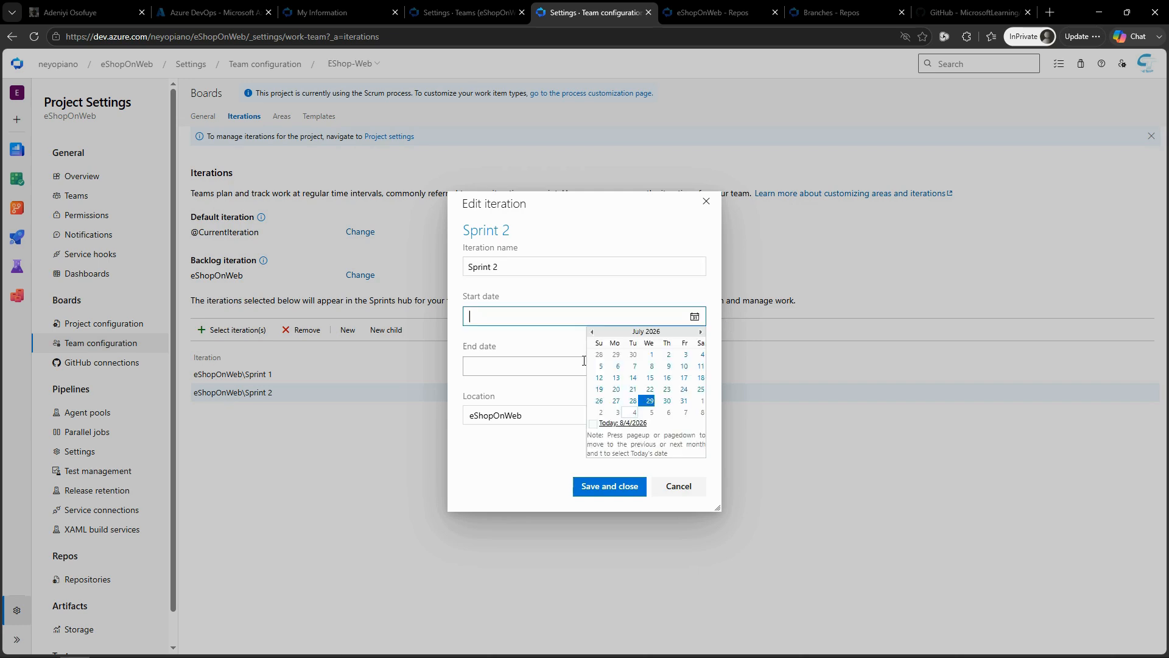
click(650, 401)
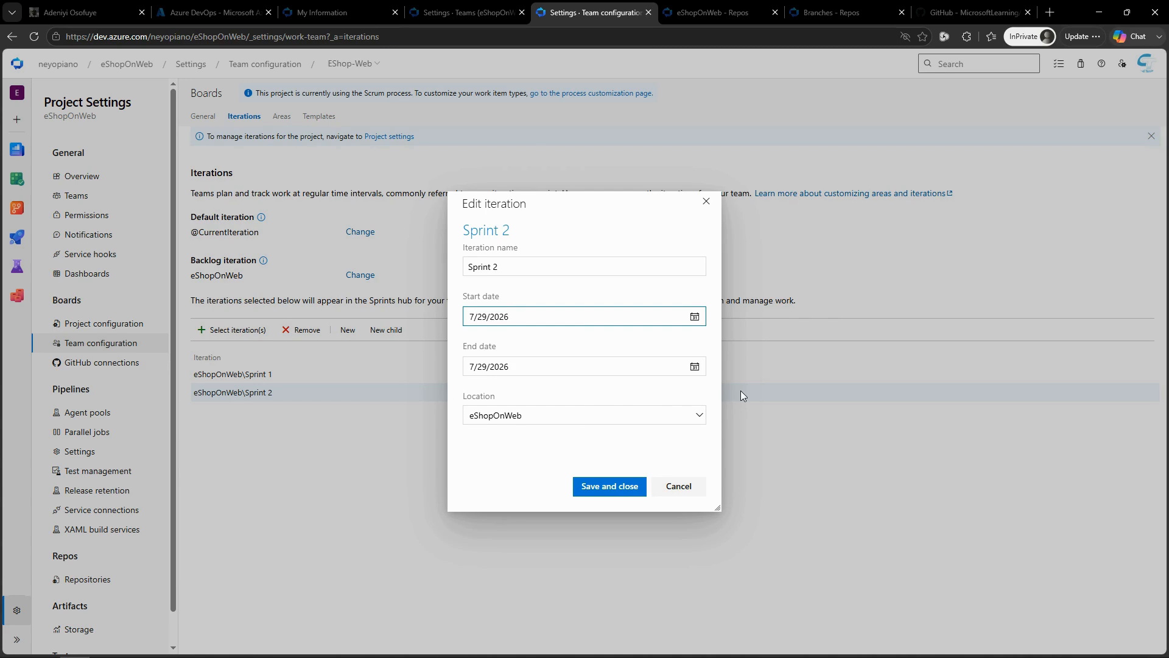
click(695, 368)
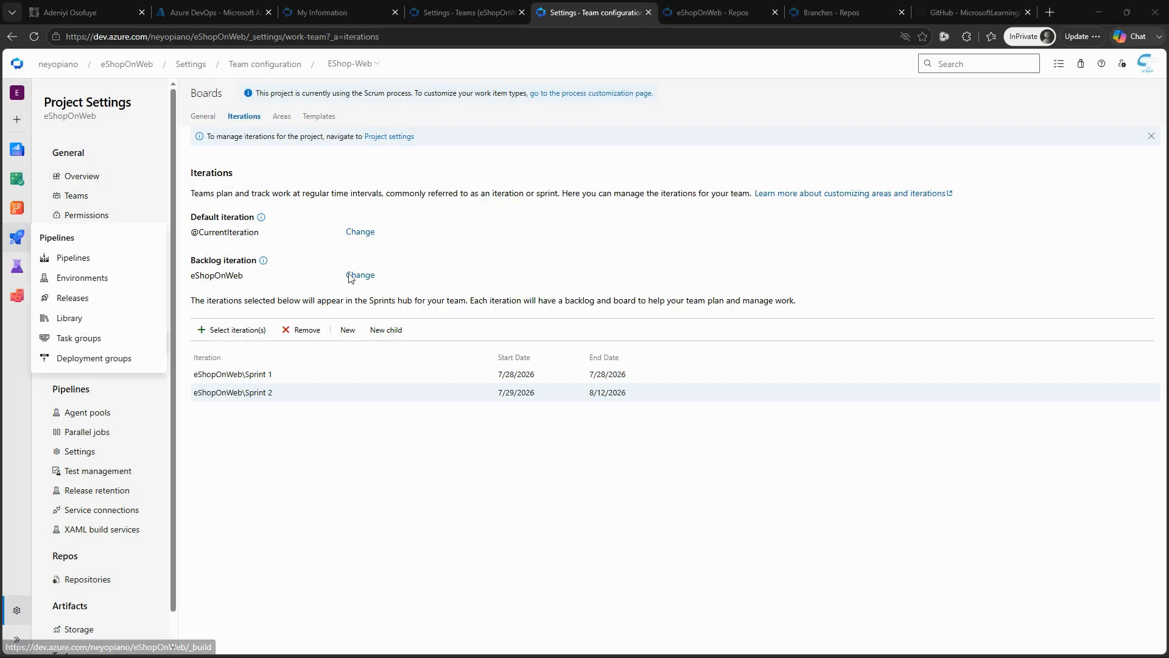
Step: Add eShopOnWeb\Sprint 3 to the EShop-Web team's iterations
click(232, 330)
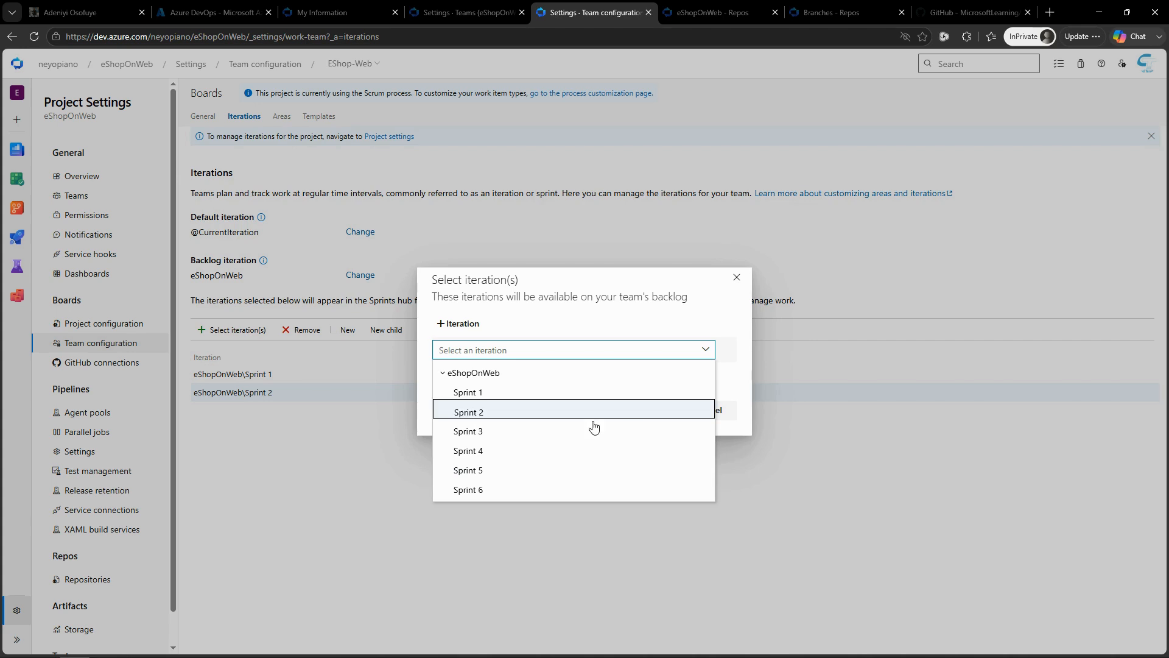
click(499, 433)
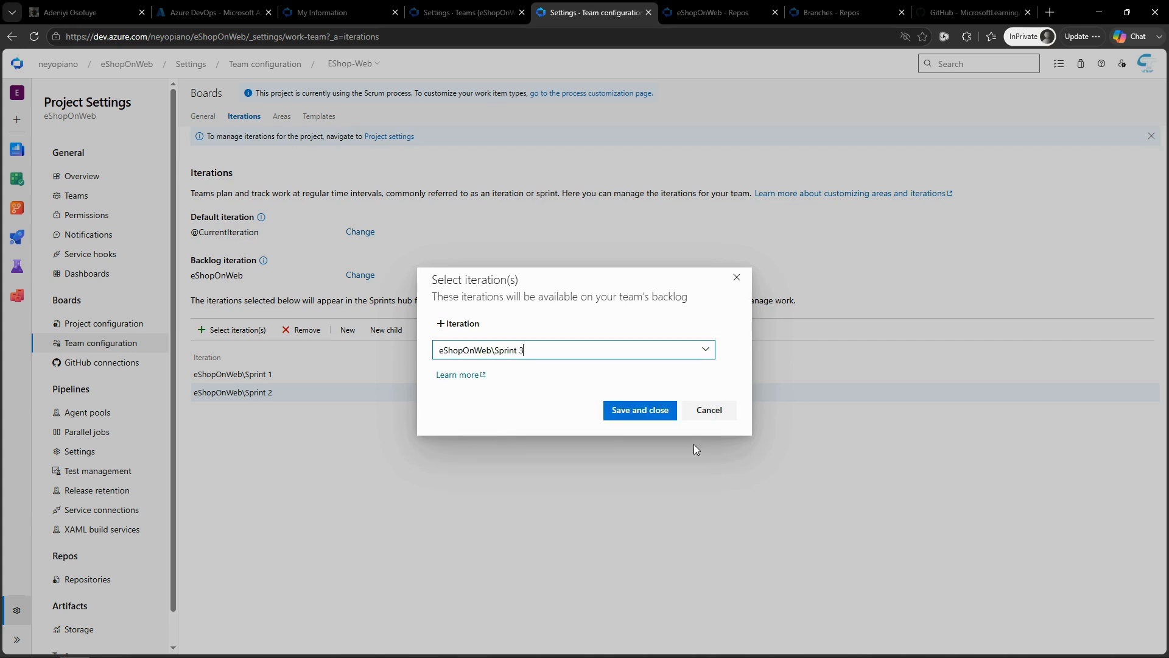
click(647, 412)
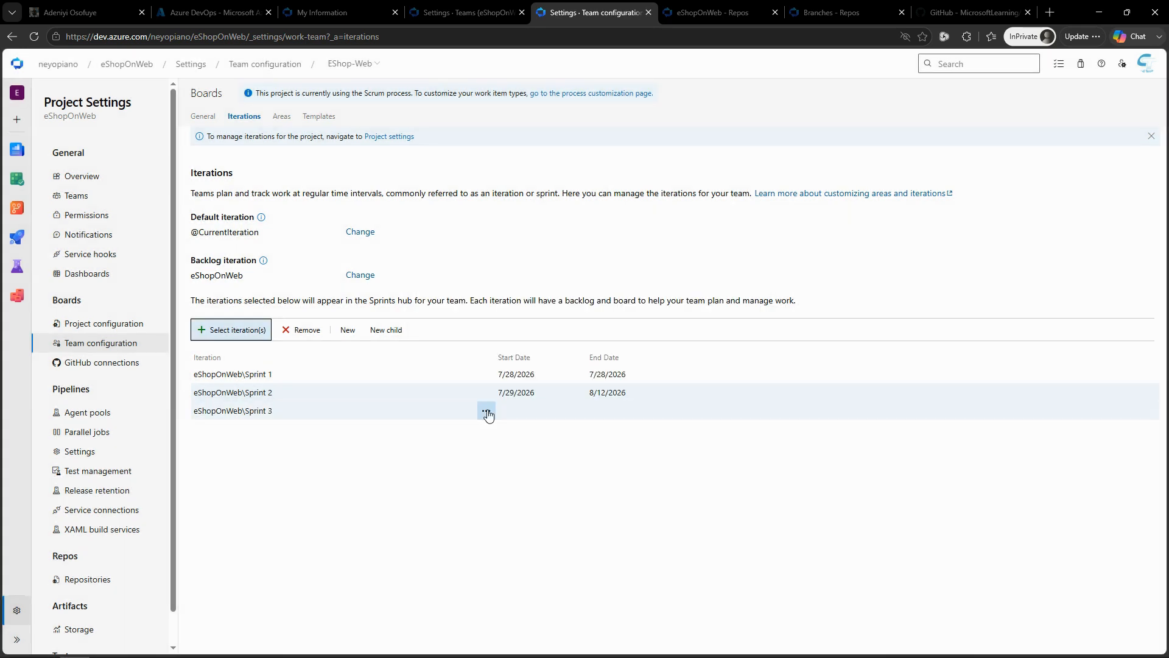
Step: Set Sprint 3 to start on 8/13/2026 and end on 8/27/2026, and save the iteration
click(486, 411)
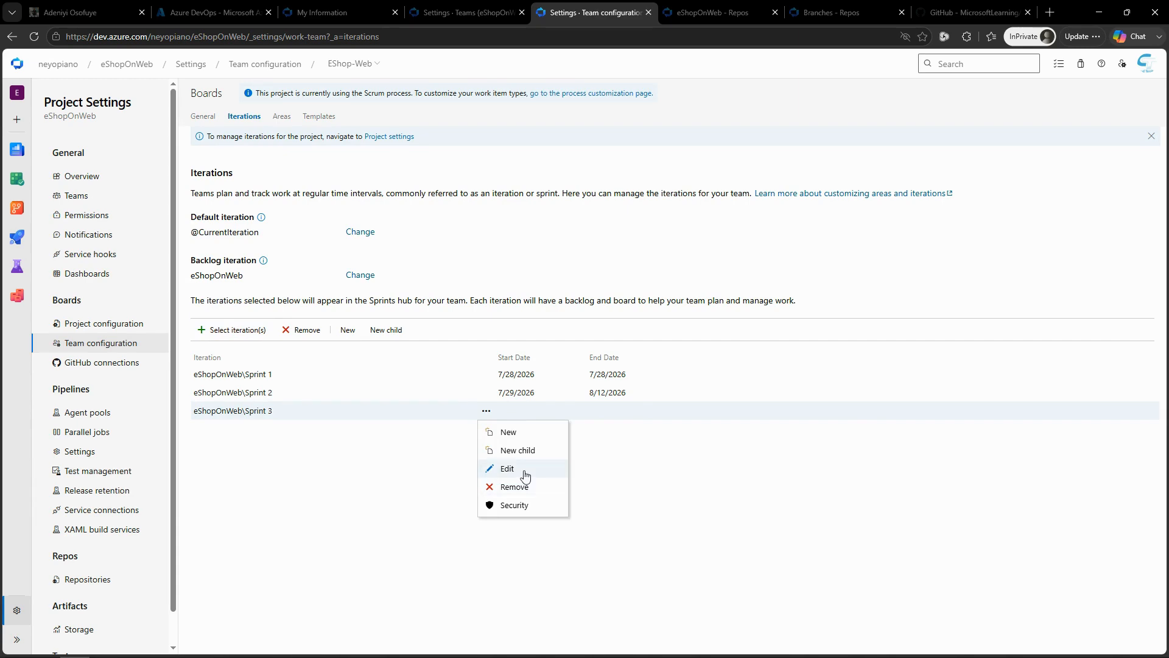
click(525, 472)
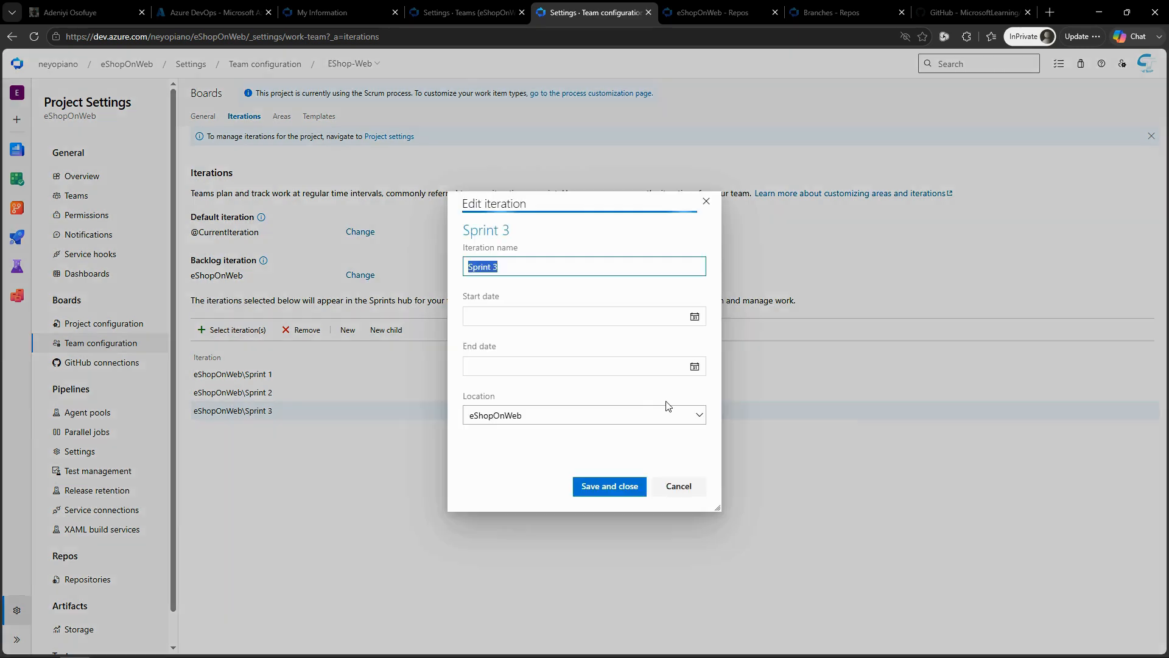
click(695, 316)
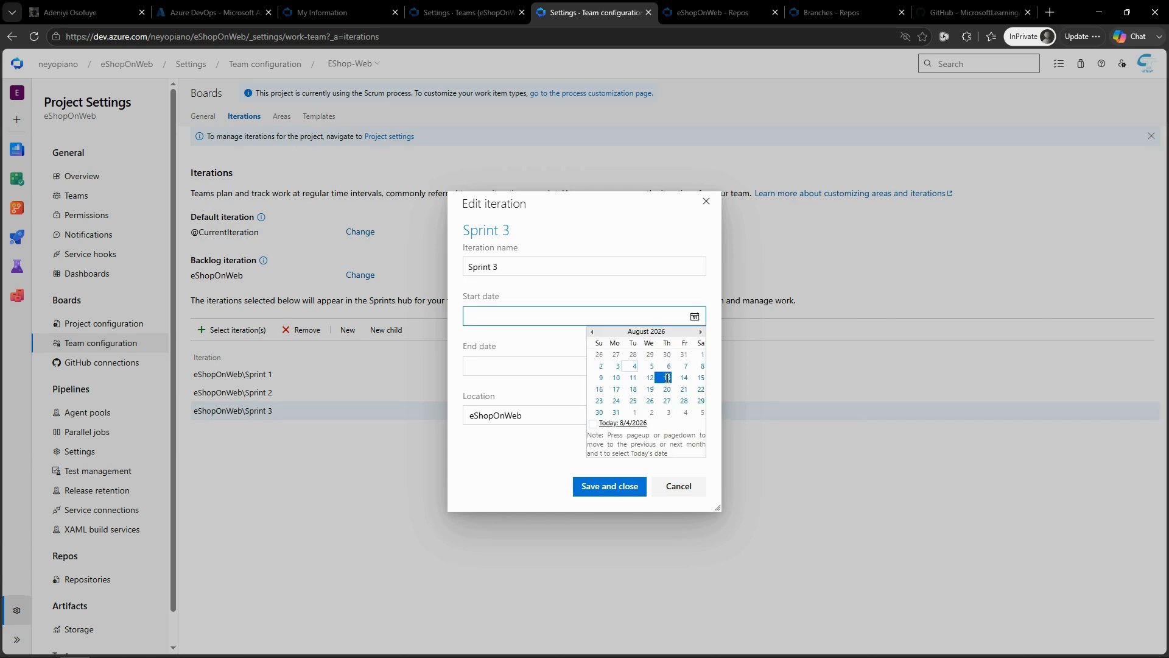
click(667, 378)
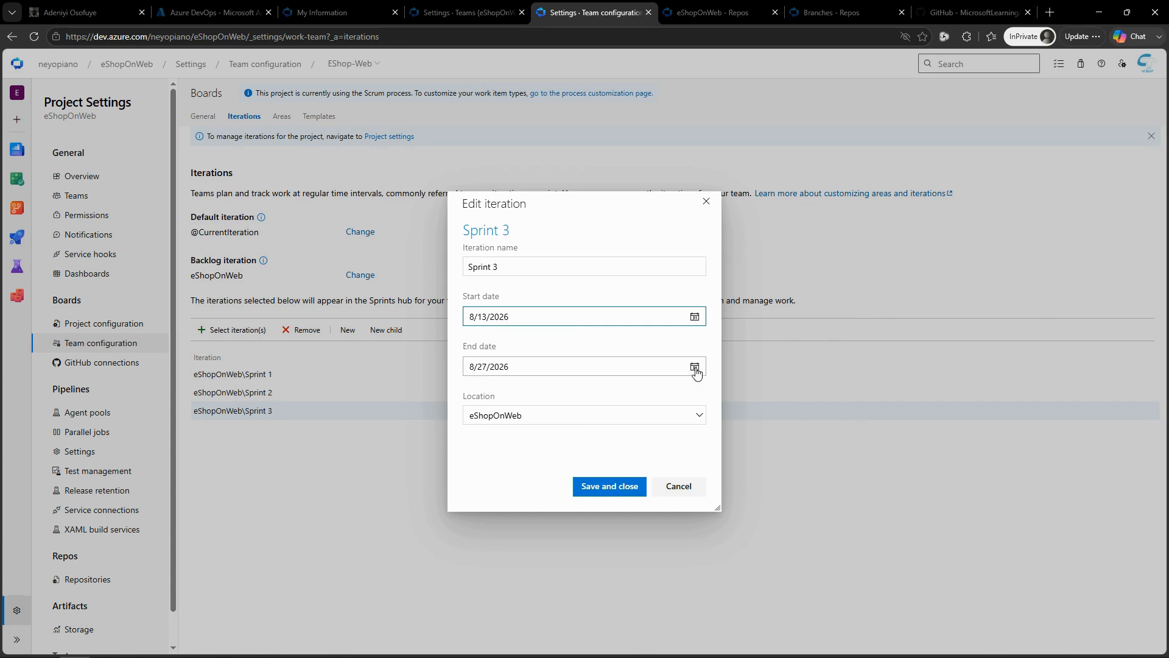
click(695, 367)
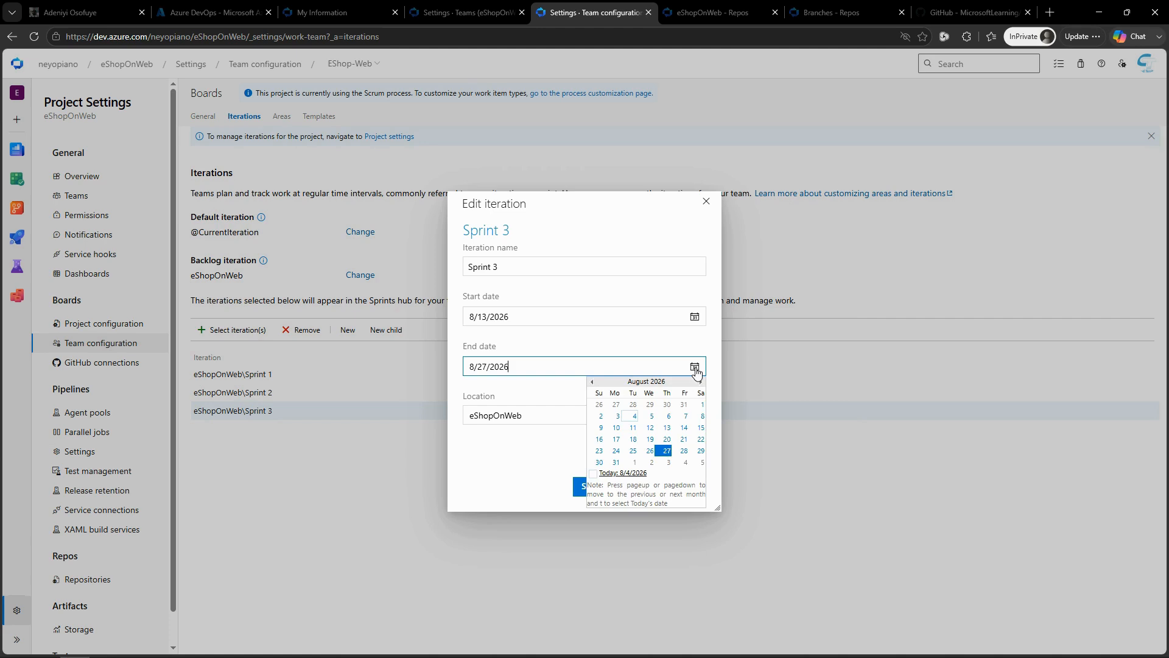
click(668, 450)
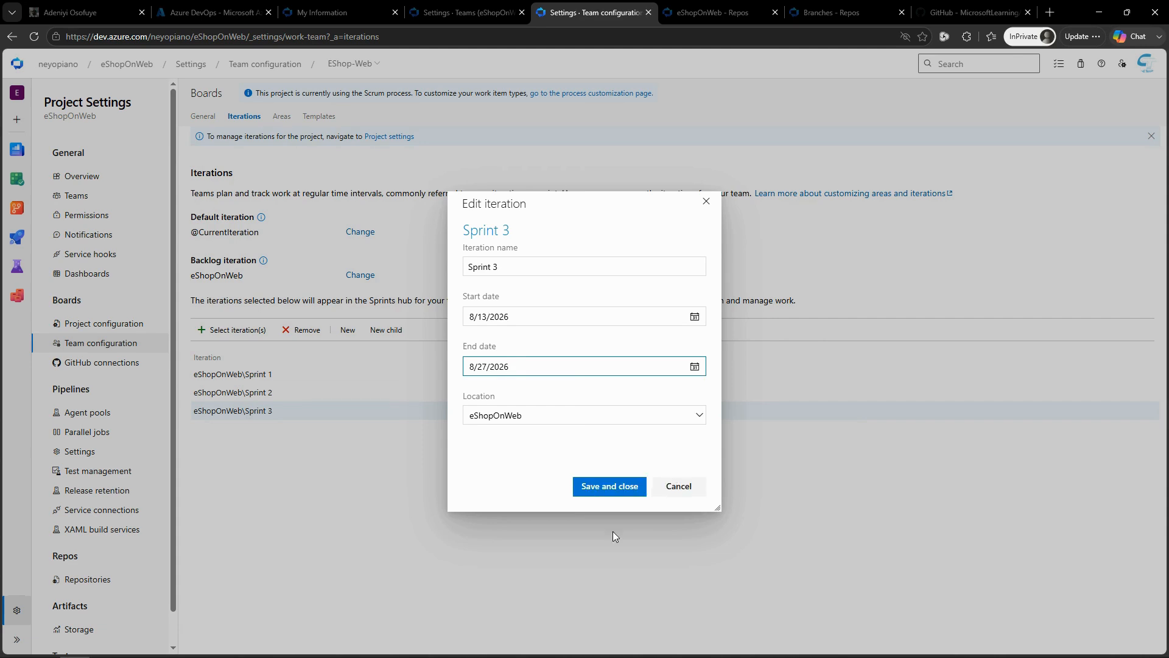
click(602, 485)
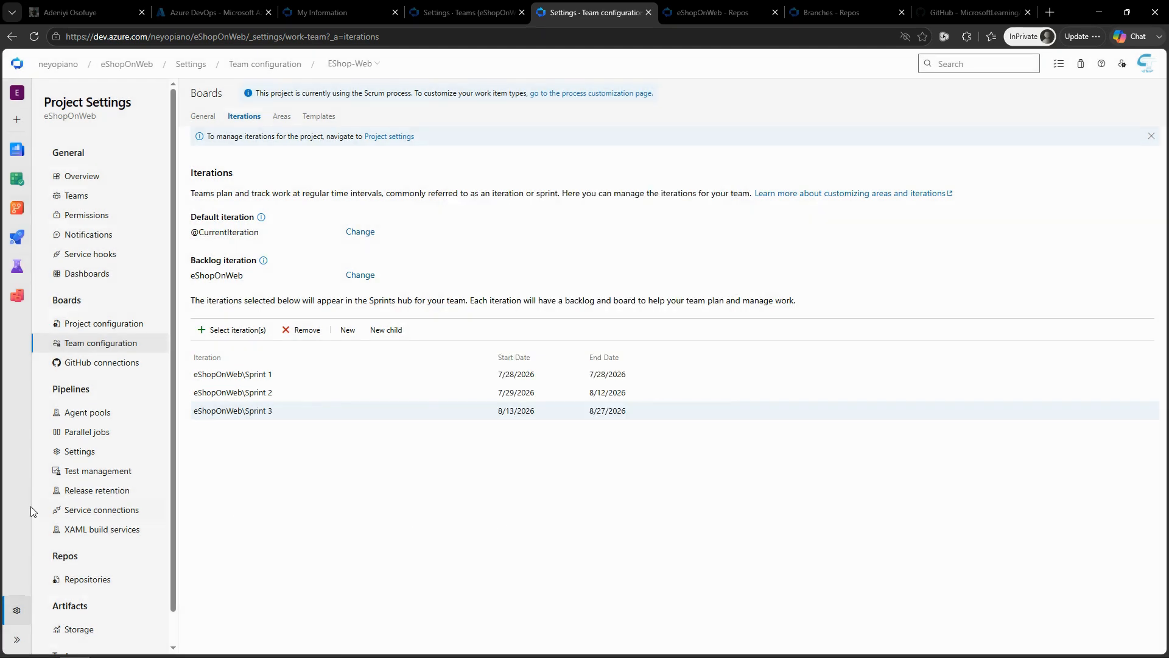
click(281, 117)
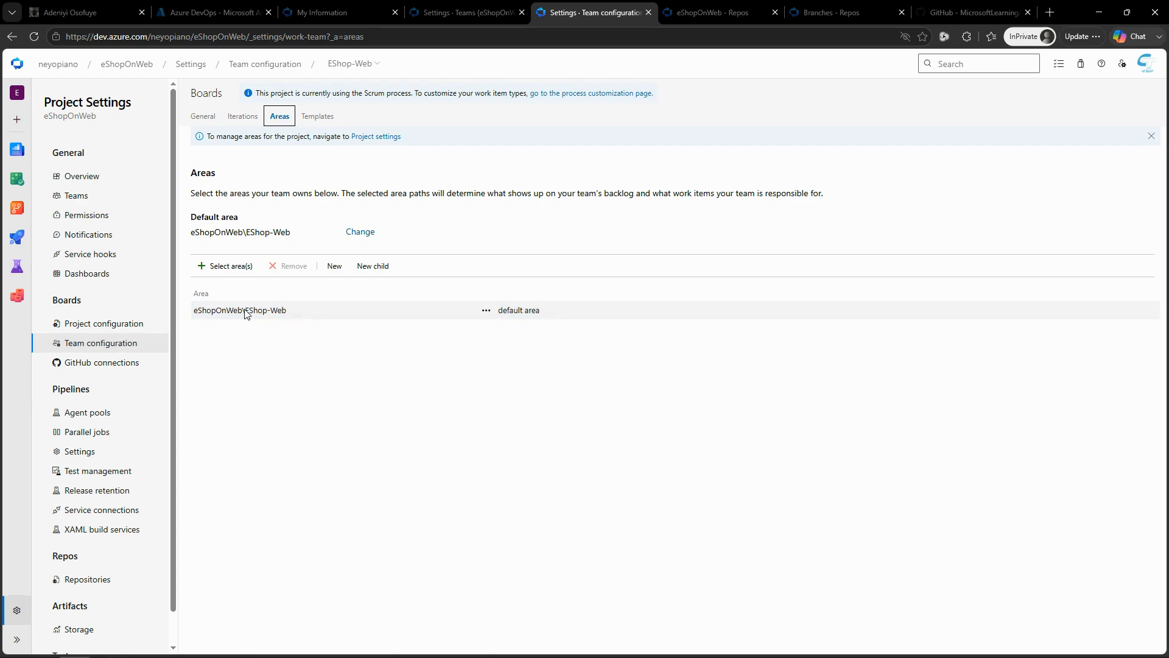
click(229, 268)
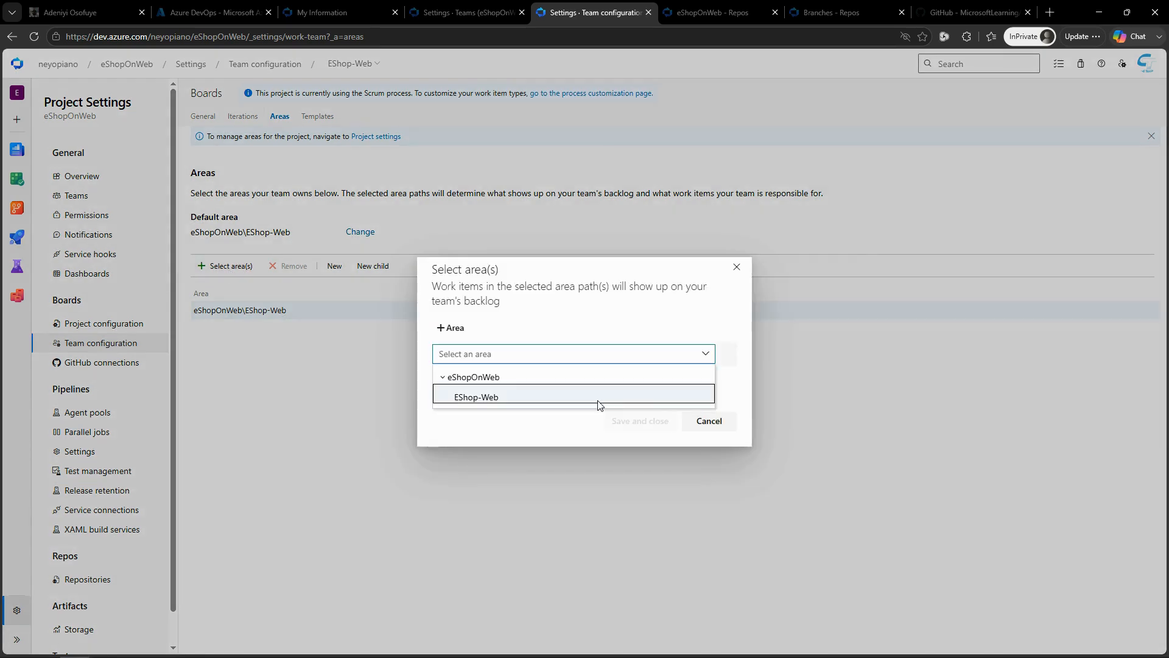
click(629, 403)
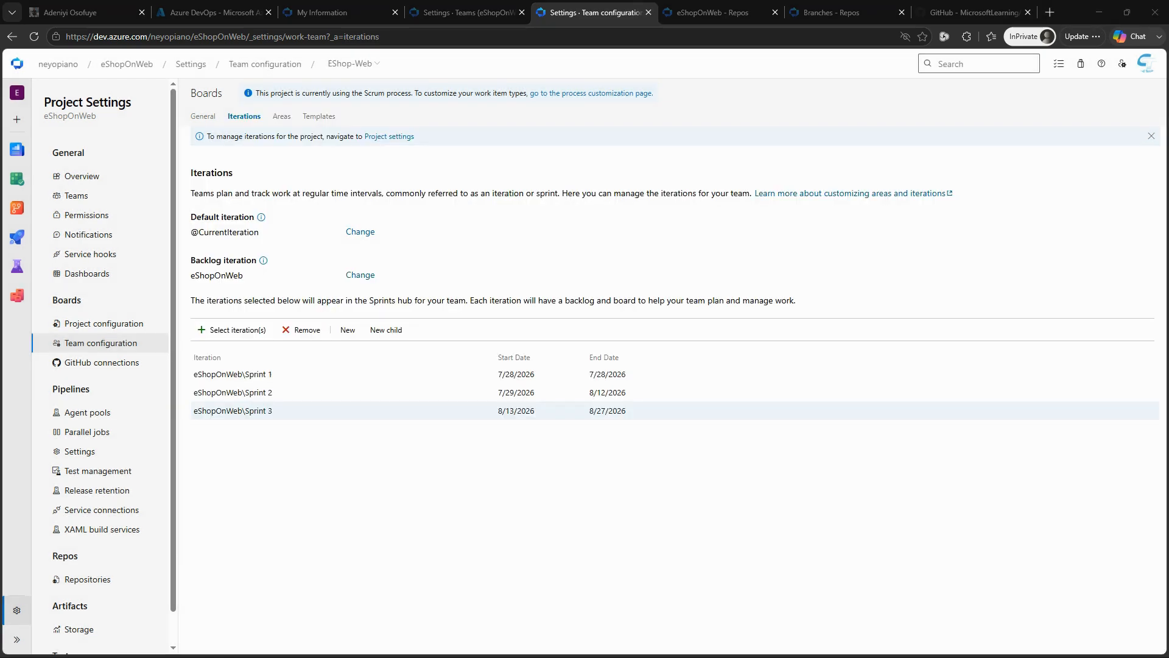
Step: Include sub-areas for the EShop-Web team's default area eShopOnWeb\EShop-Web
click(289, 118)
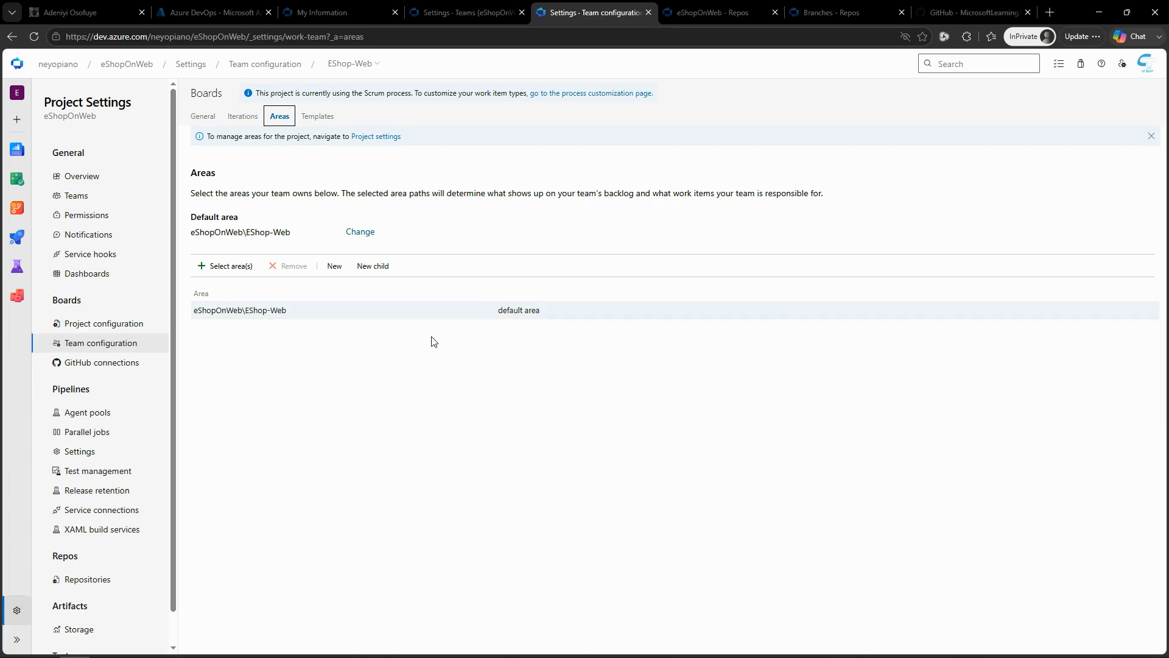
click(486, 312)
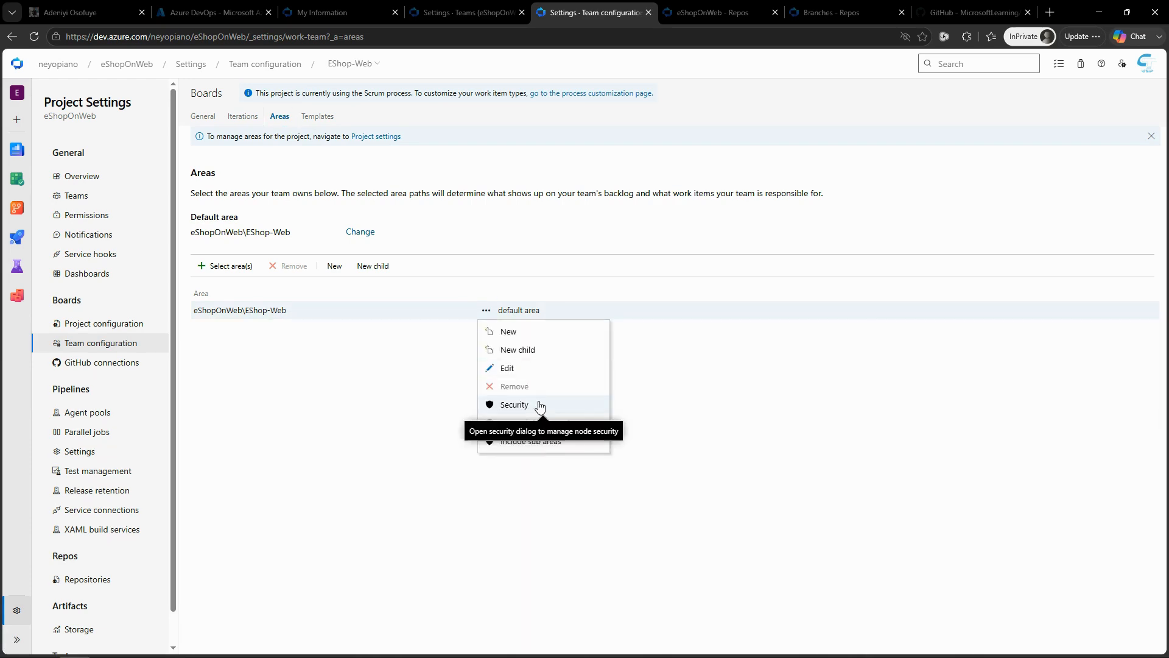
click(548, 449)
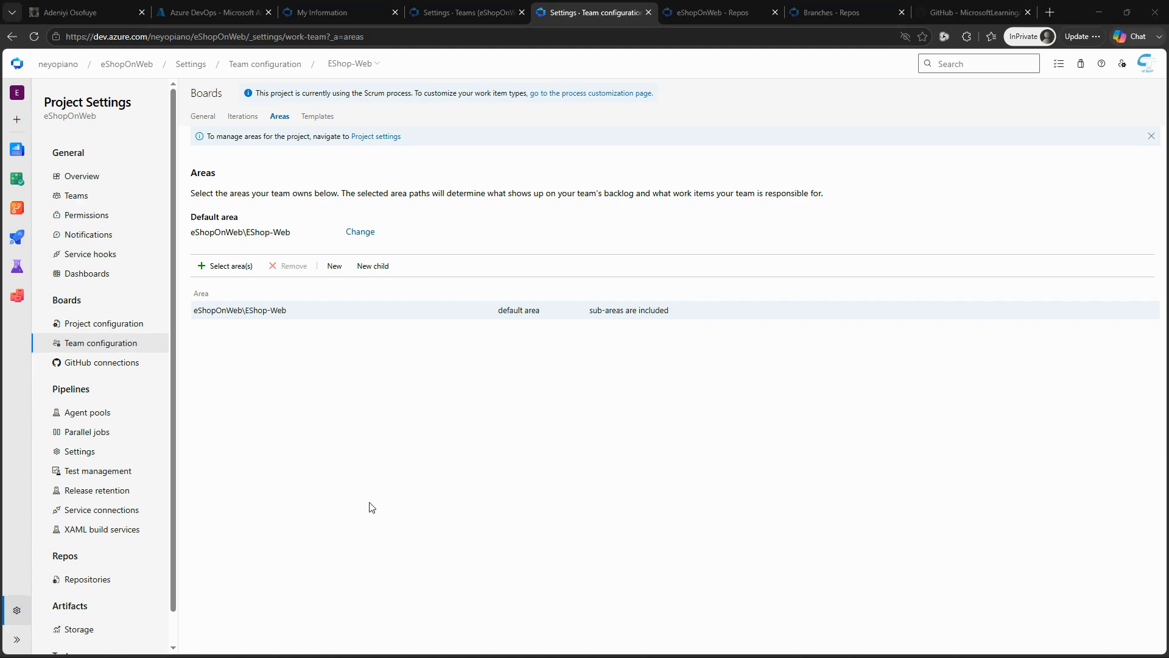
Step: Create a new epic titled "Product training" in the eShopOnWeb project's work items and assign it to Cloud Territory
click(142, 69)
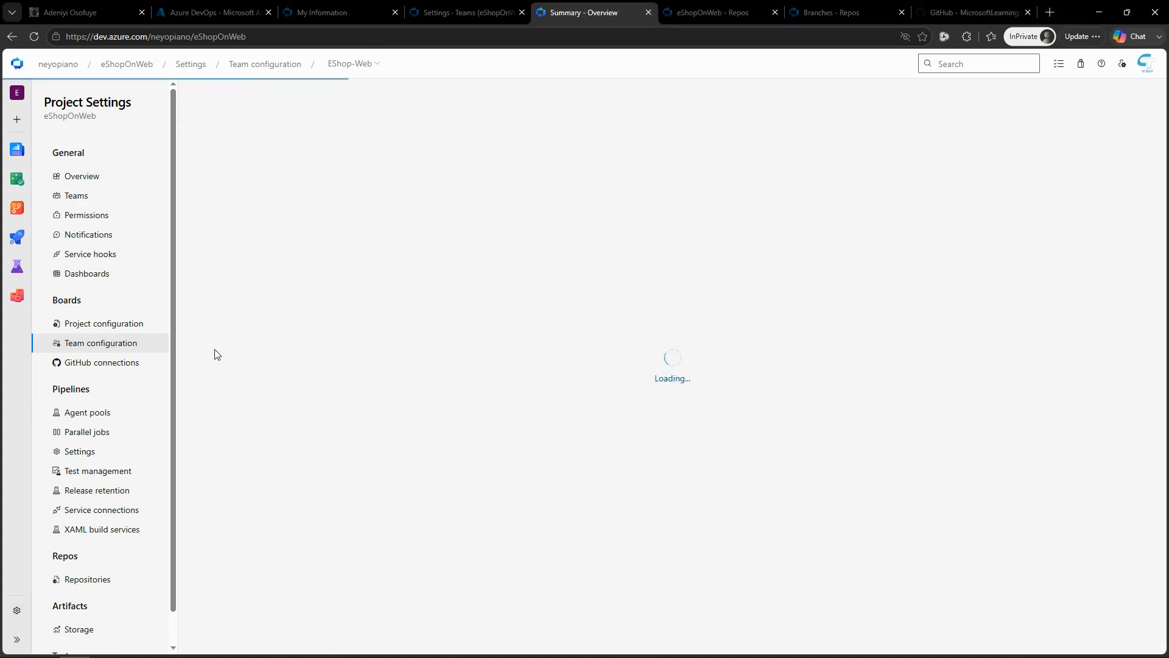
mouse_move(58, 232)
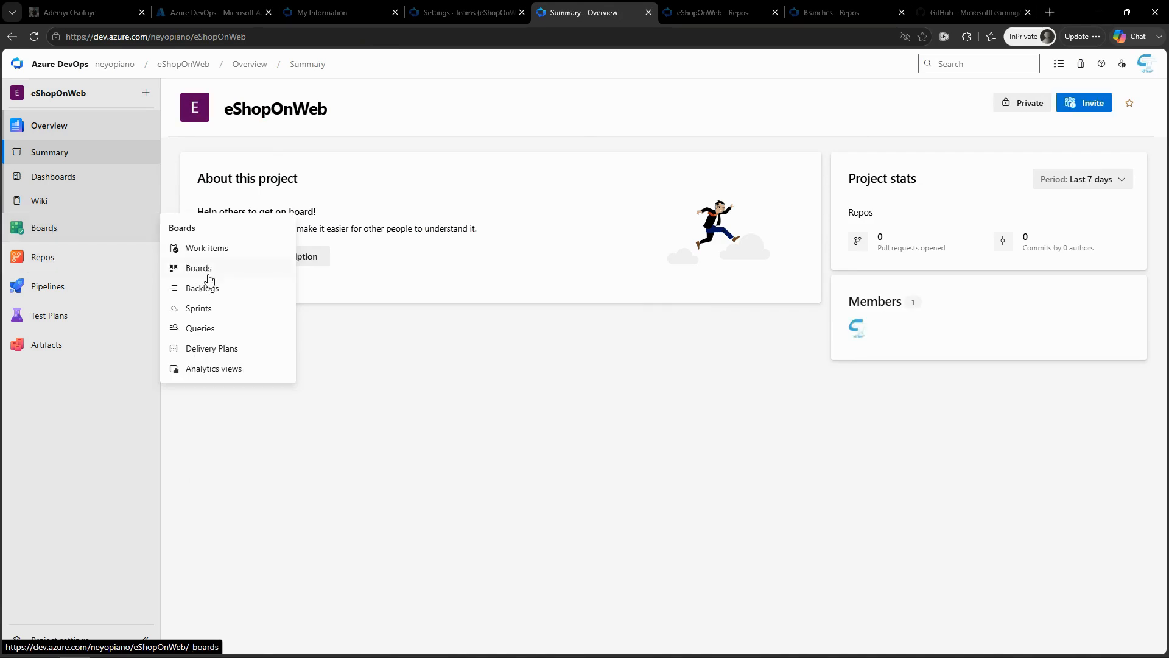
click(207, 248)
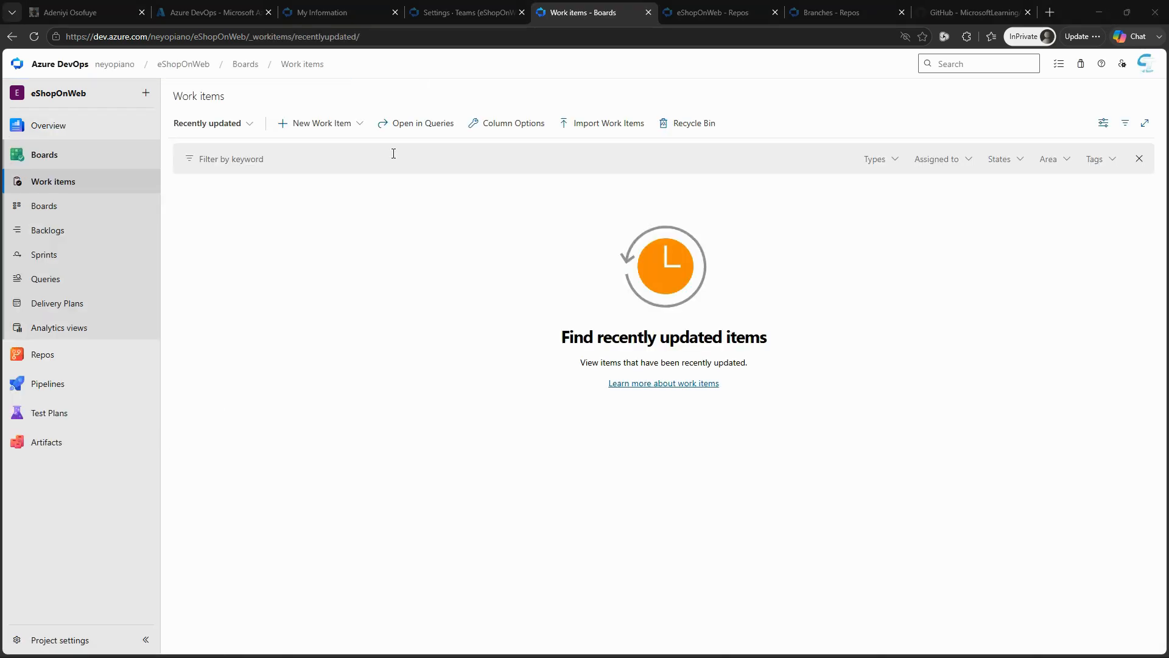
click(355, 124)
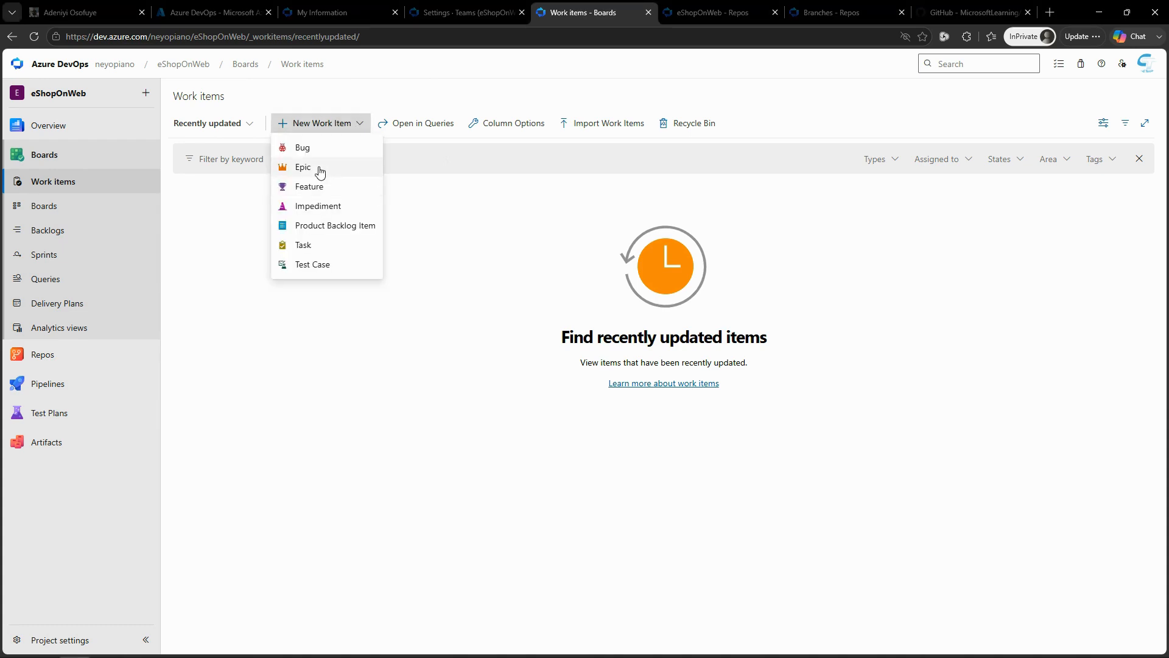
click(318, 168)
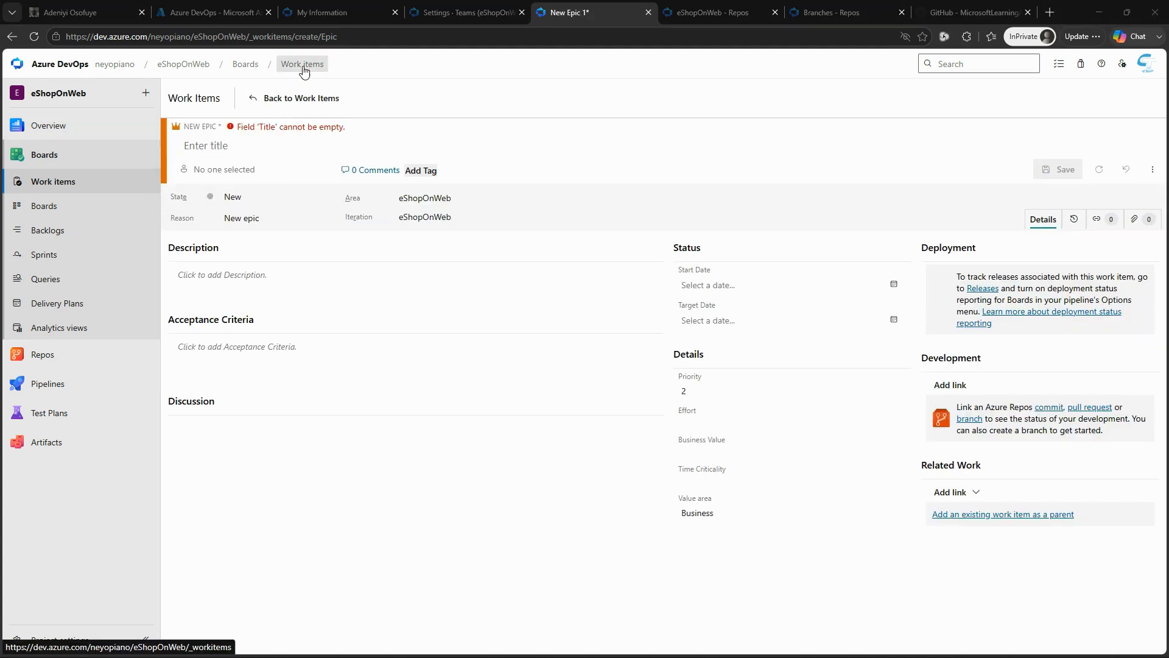
click(323, 145)
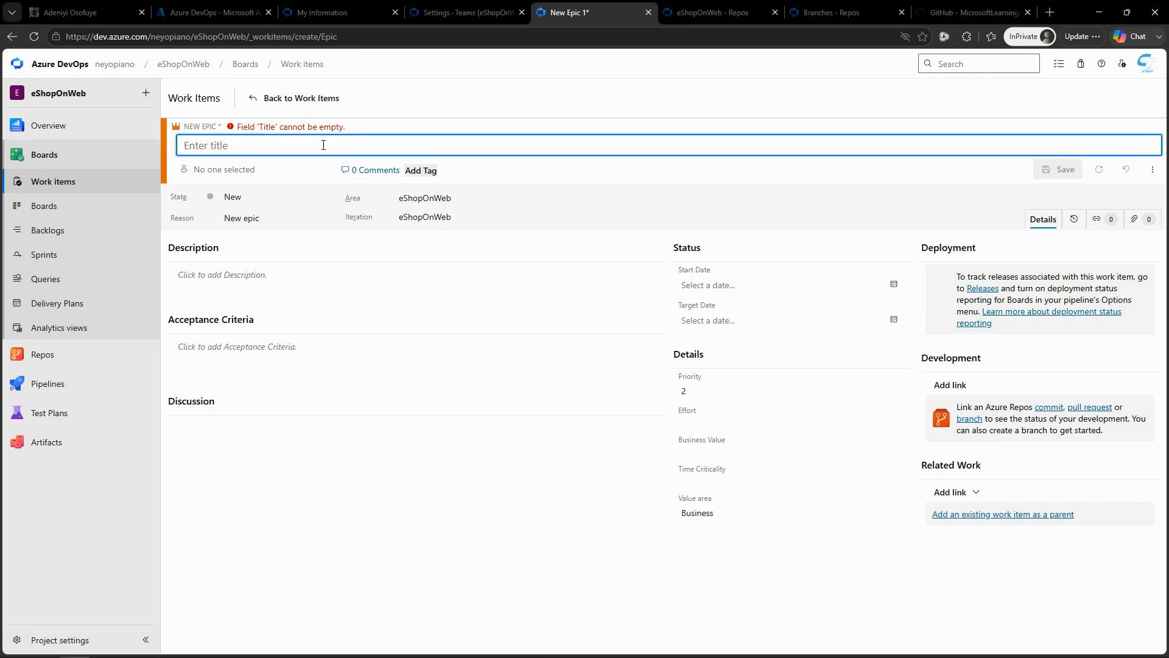
text(Product training)
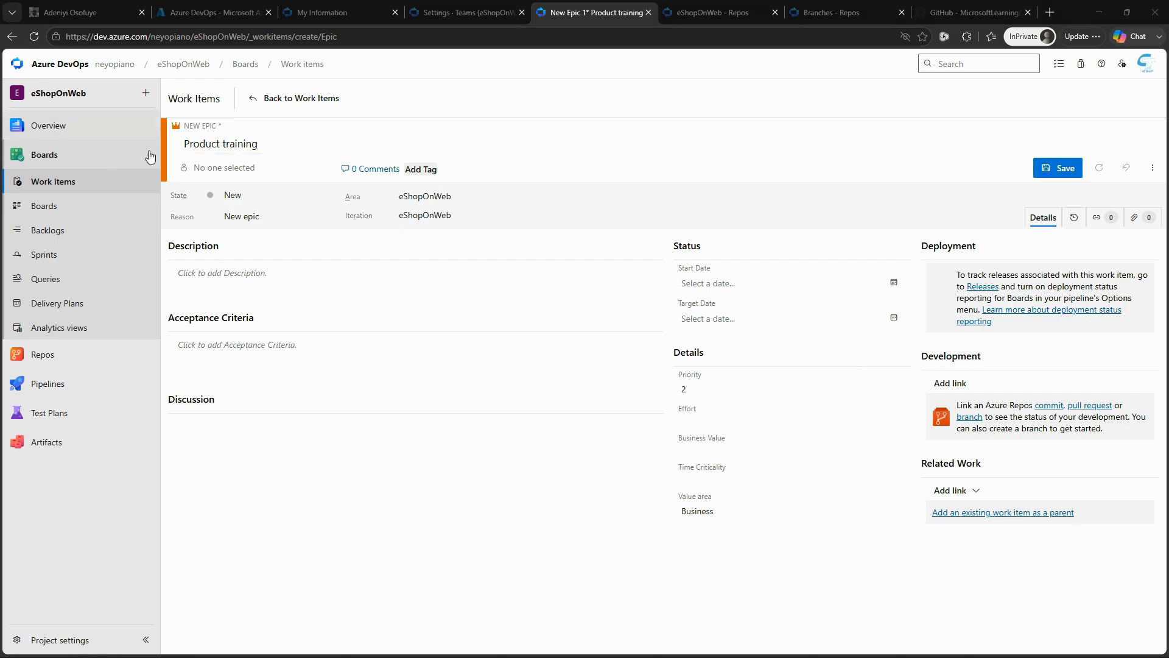
click(260, 173)
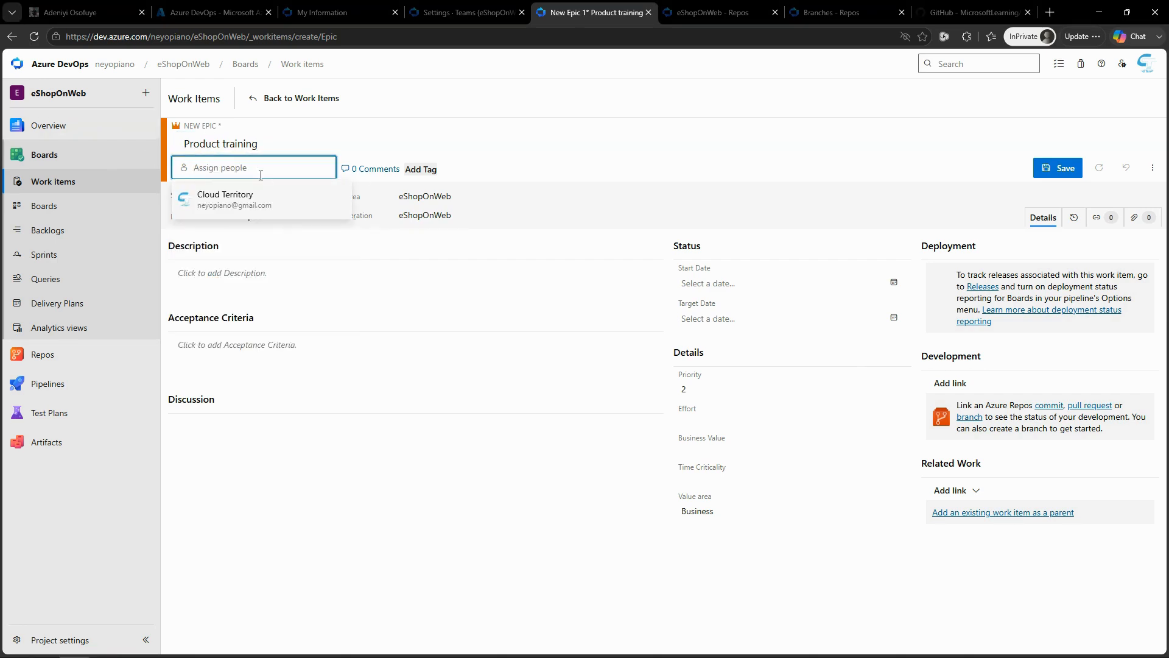
click(244, 208)
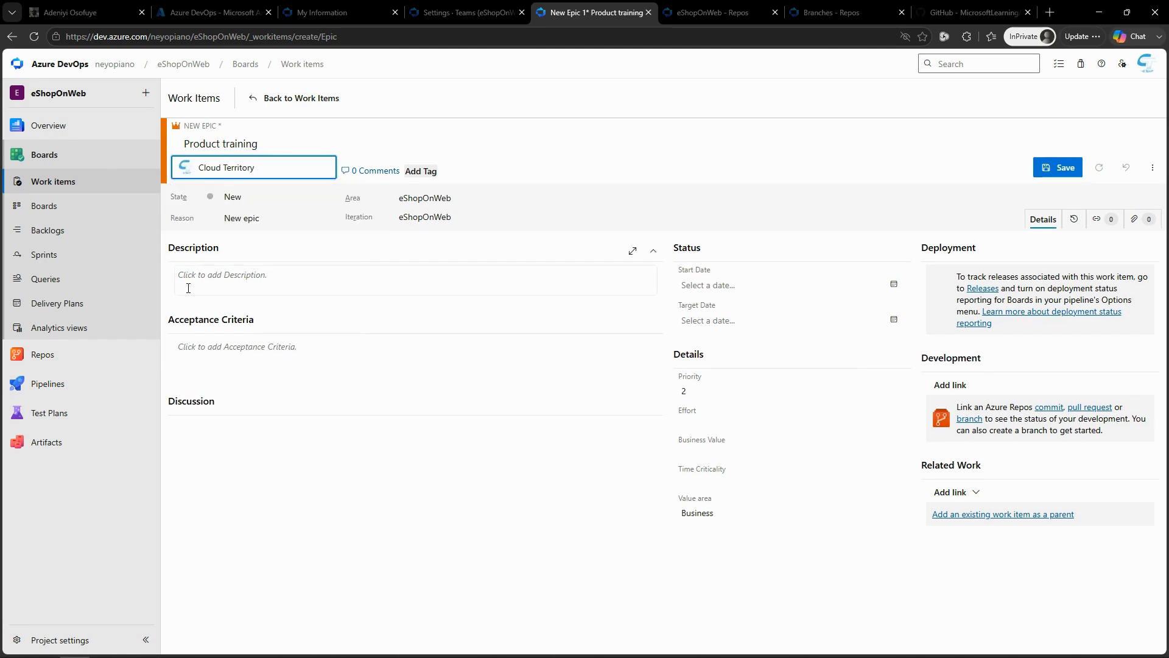
Step: Set the epic's area to eShopOnWeb\EShop-Web and its iteration to eShopOnWeb\Sprint 2, and save the epic
mouse_move(42, 354)
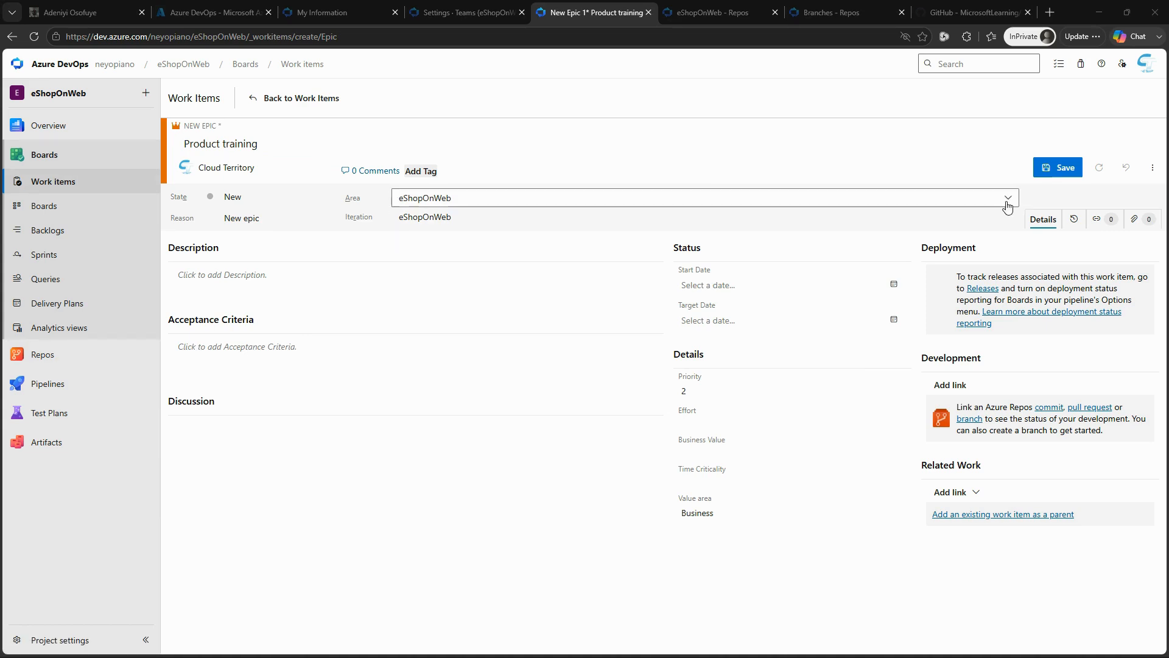
click(1007, 197)
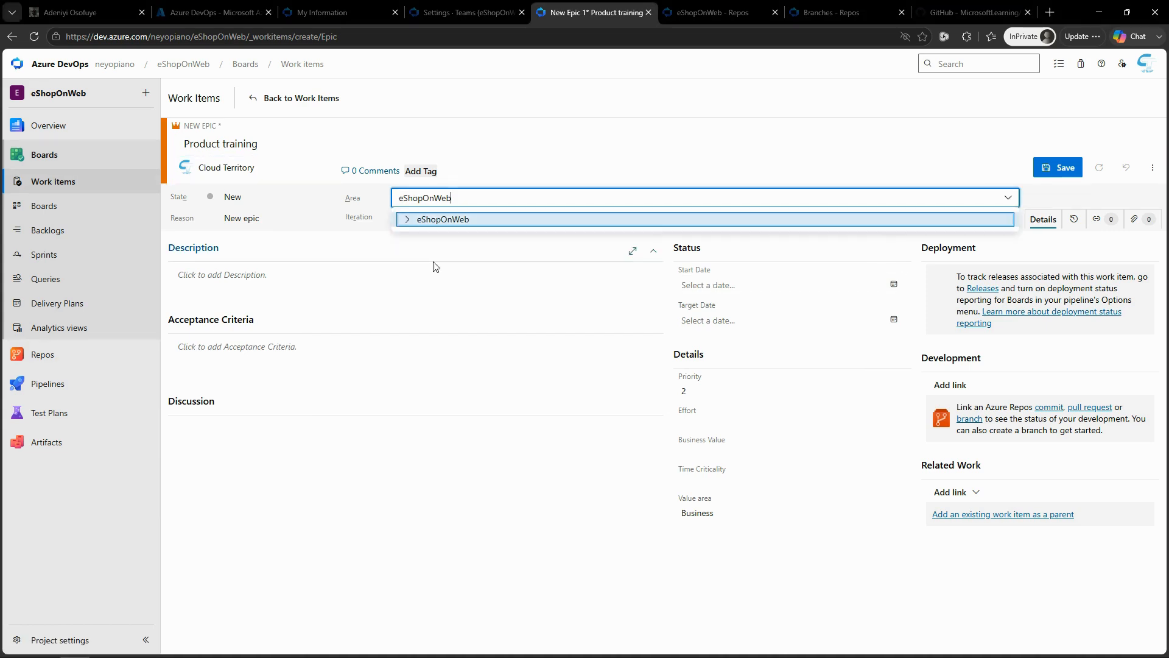
click(406, 219)
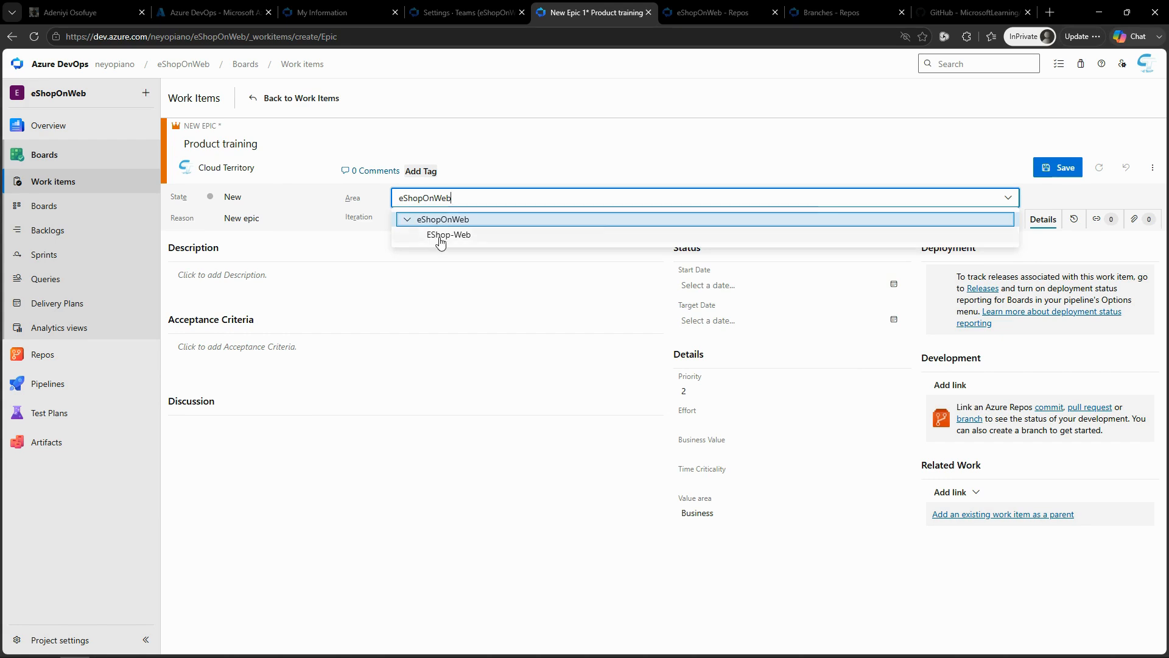
click(448, 235)
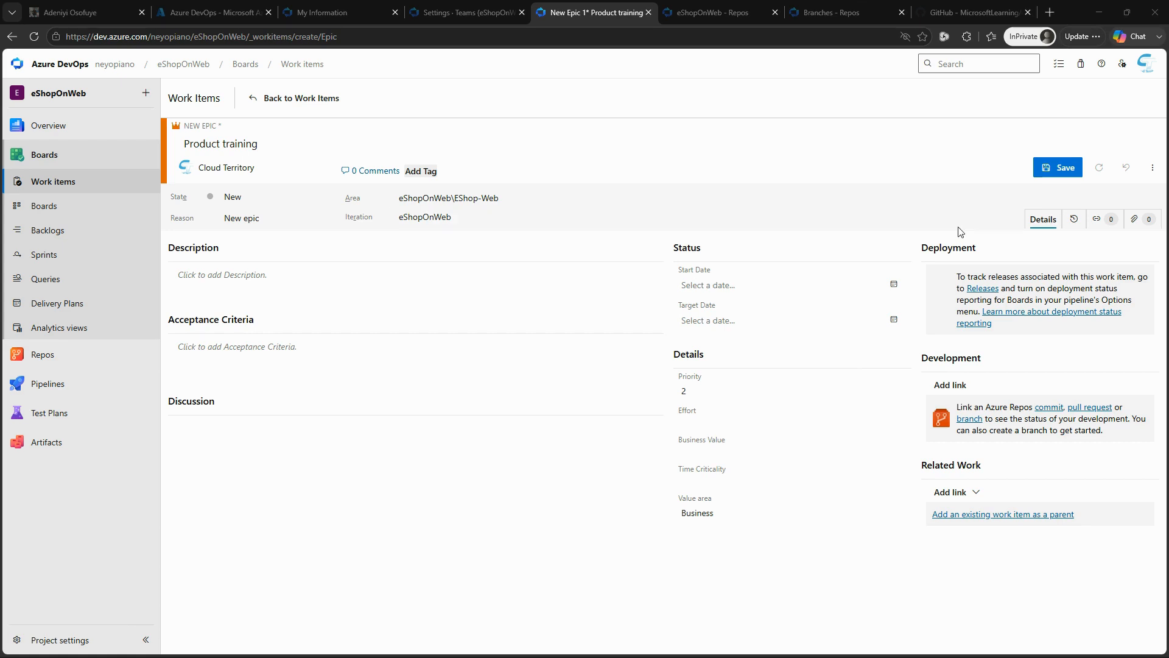
click(1008, 219)
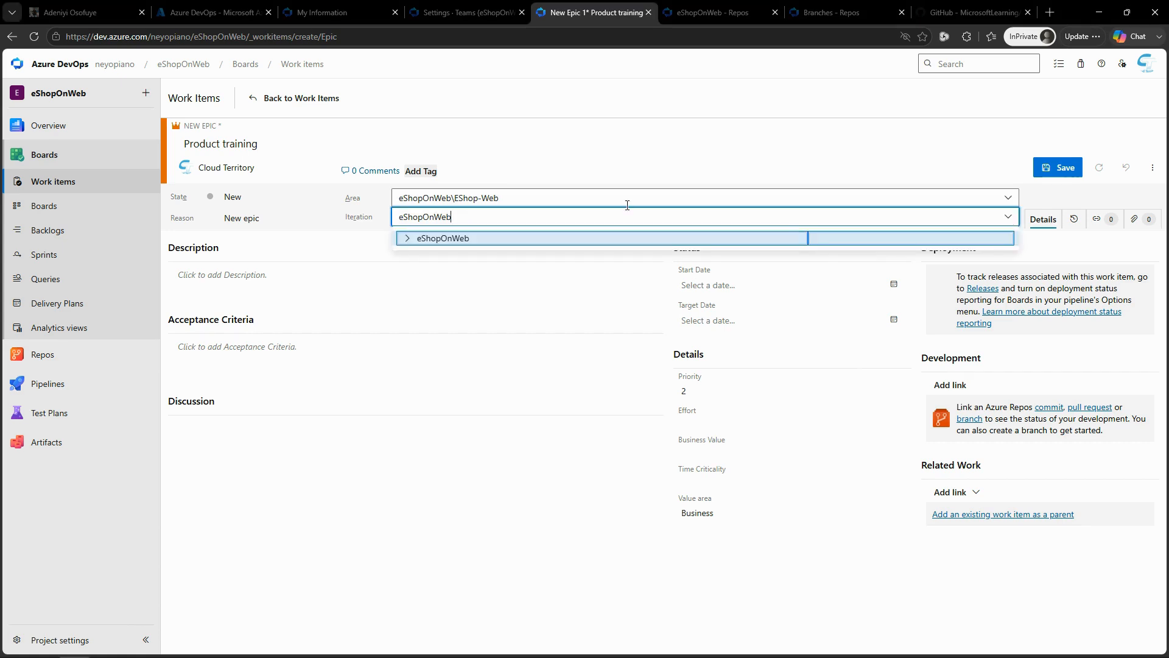
click(408, 240)
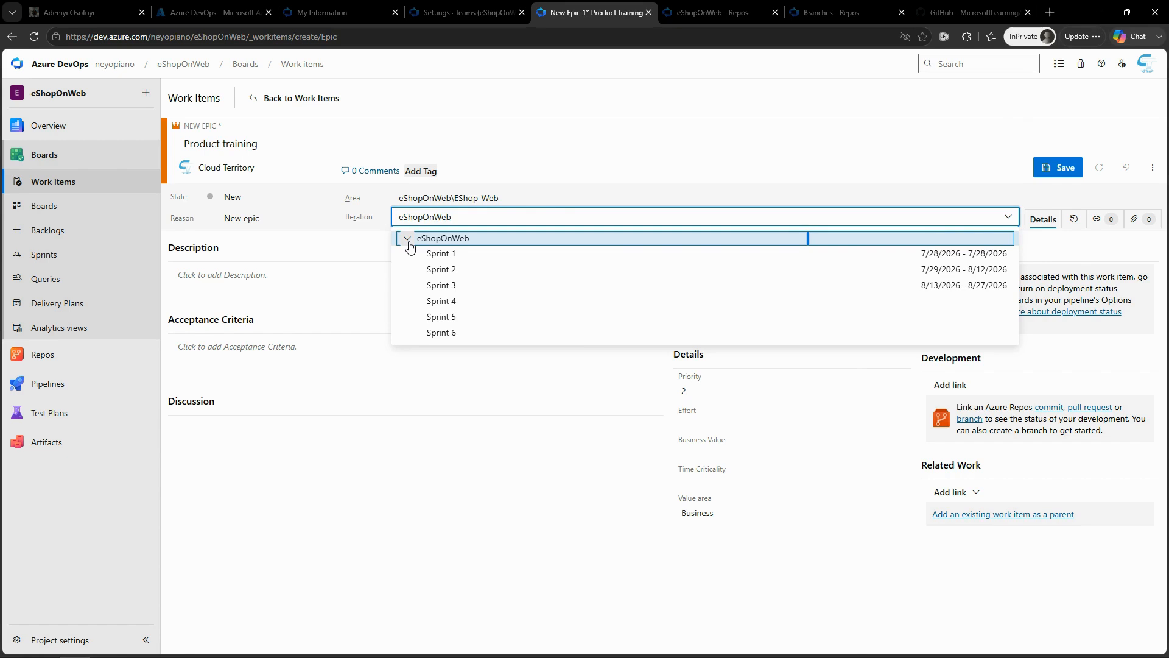
click(438, 269)
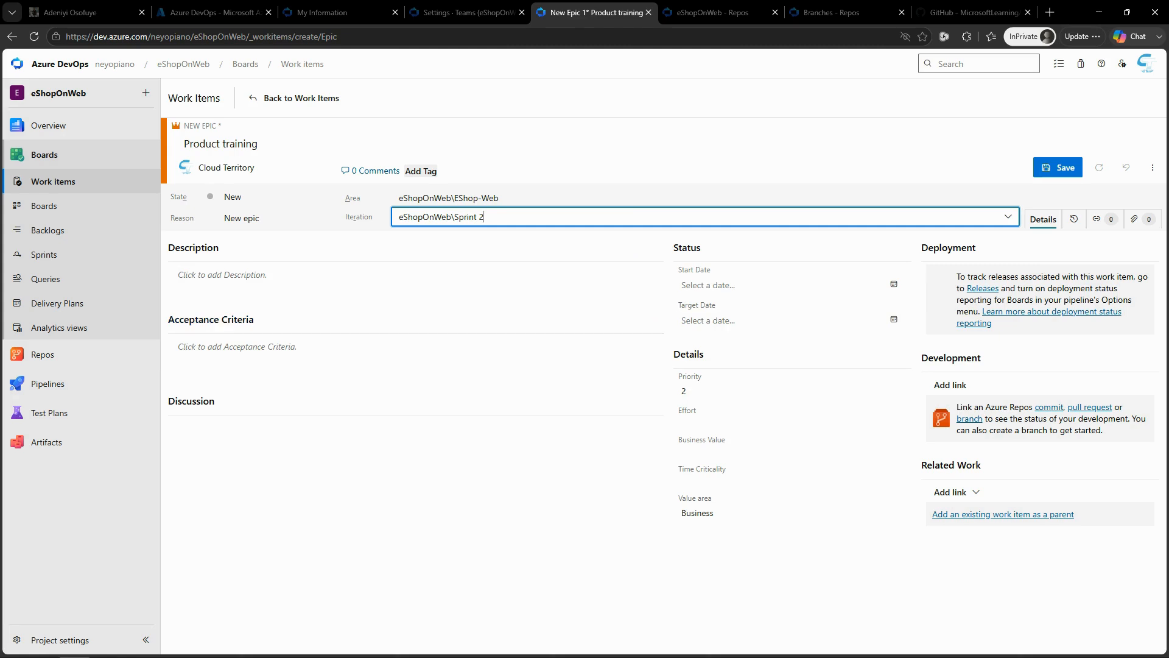
click(1058, 174)
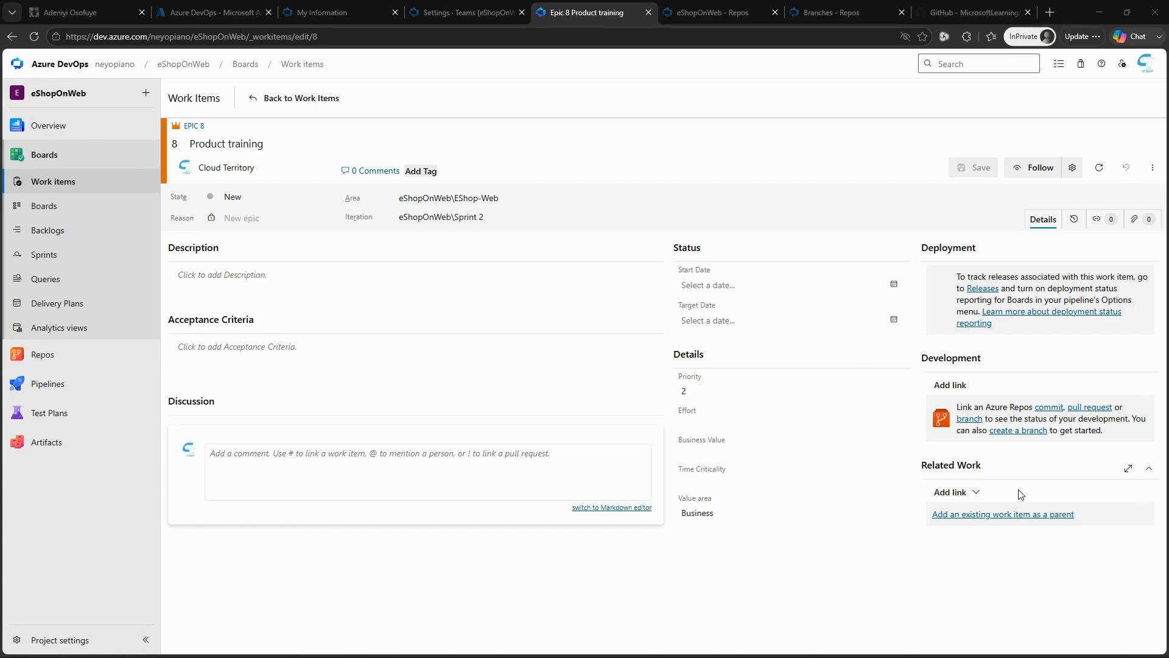
Step: Link a new child Feature titled "Training dashboard" to the Product training epic and save the feature
click(978, 498)
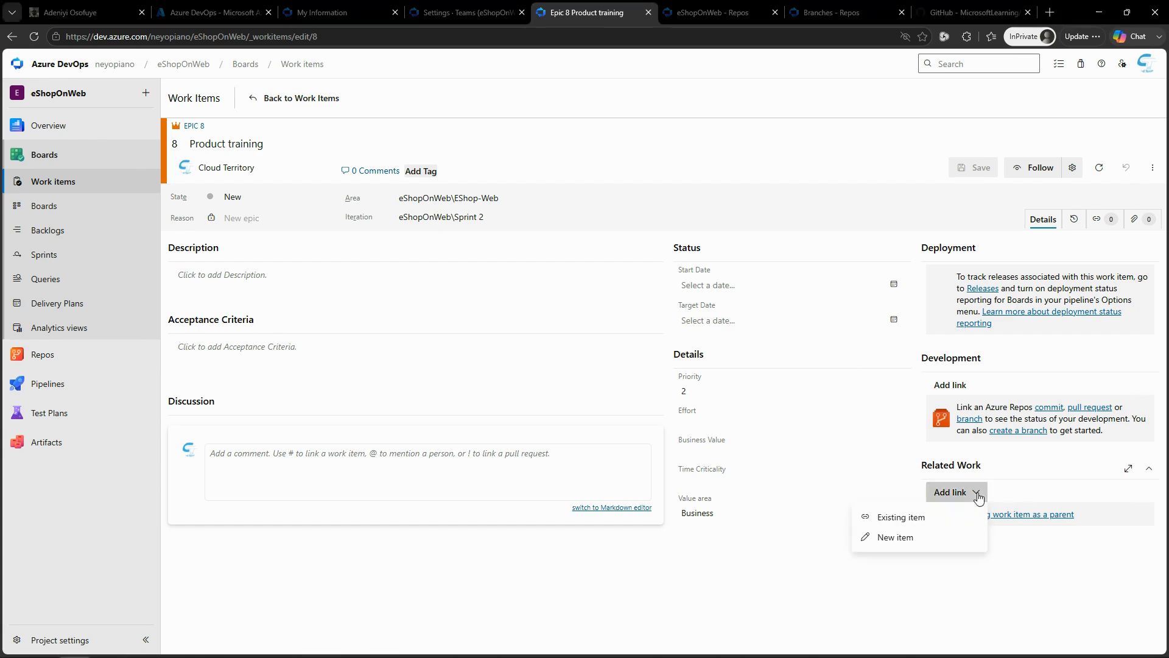
click(918, 536)
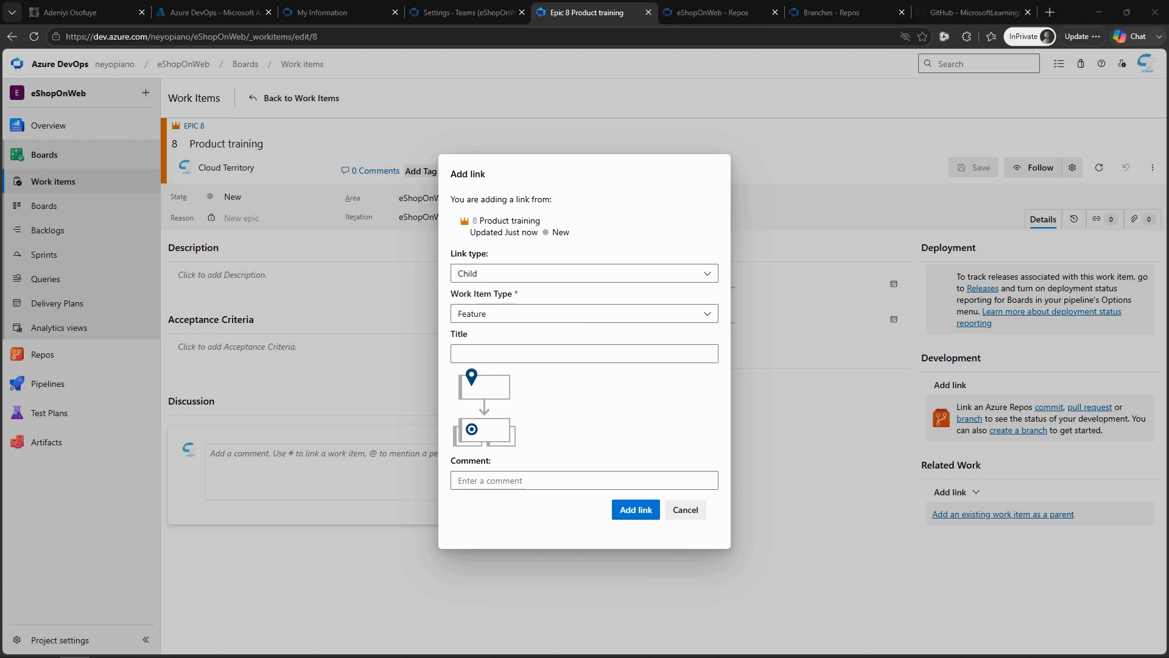
click(597, 357)
text(Training dashboard)
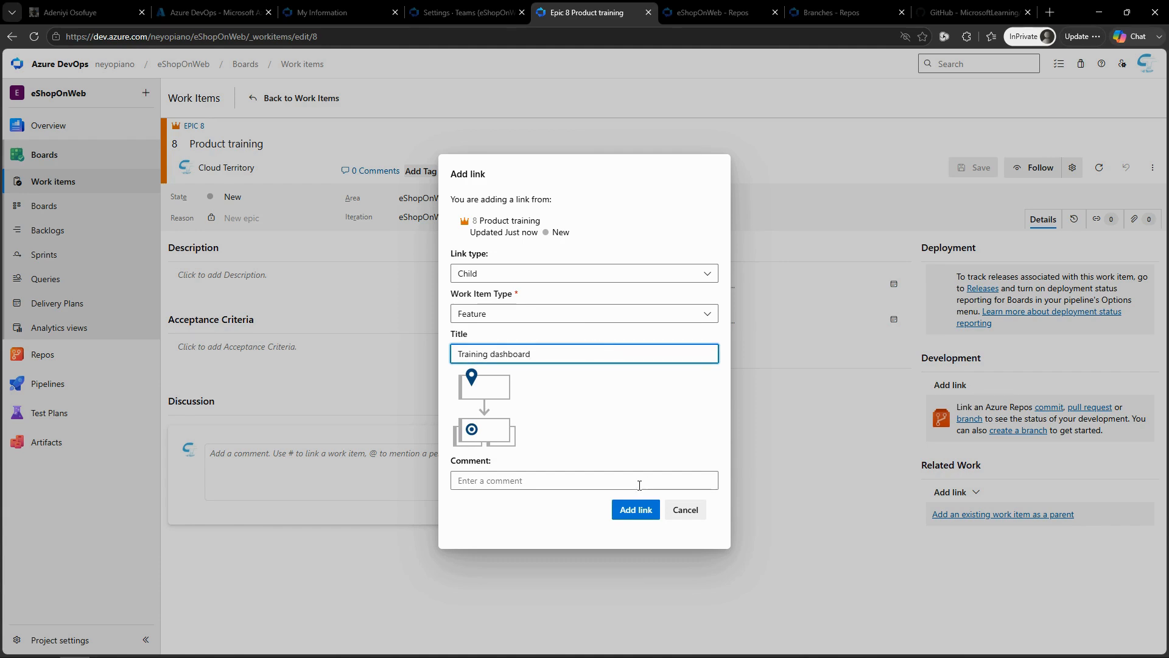
click(636, 510)
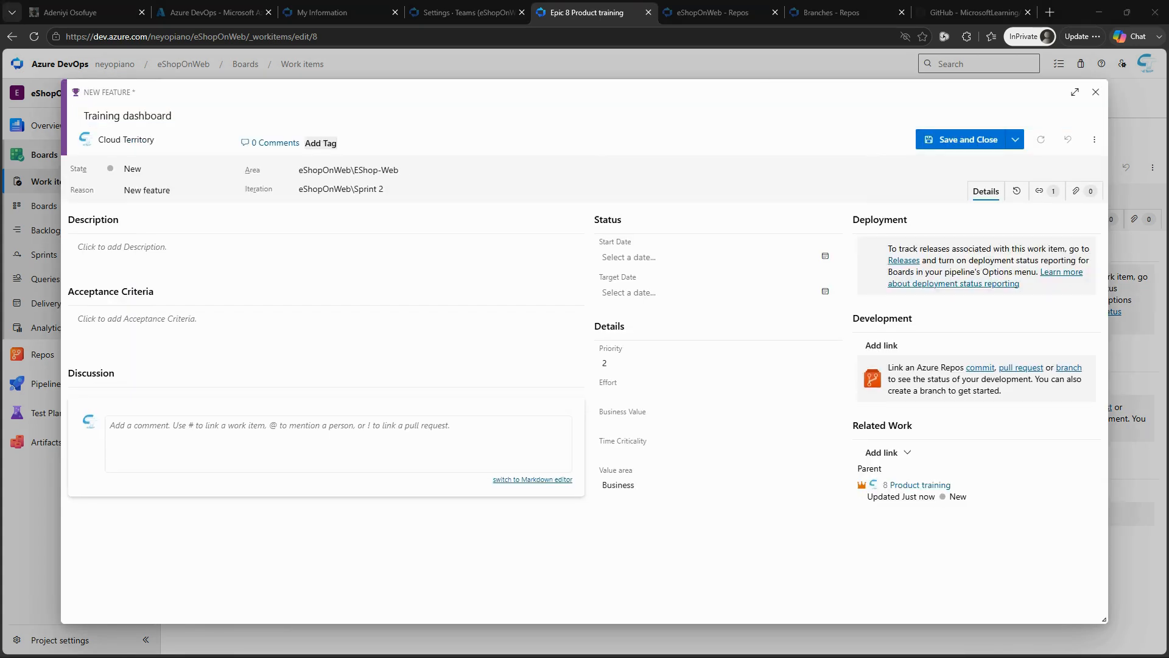
click(971, 140)
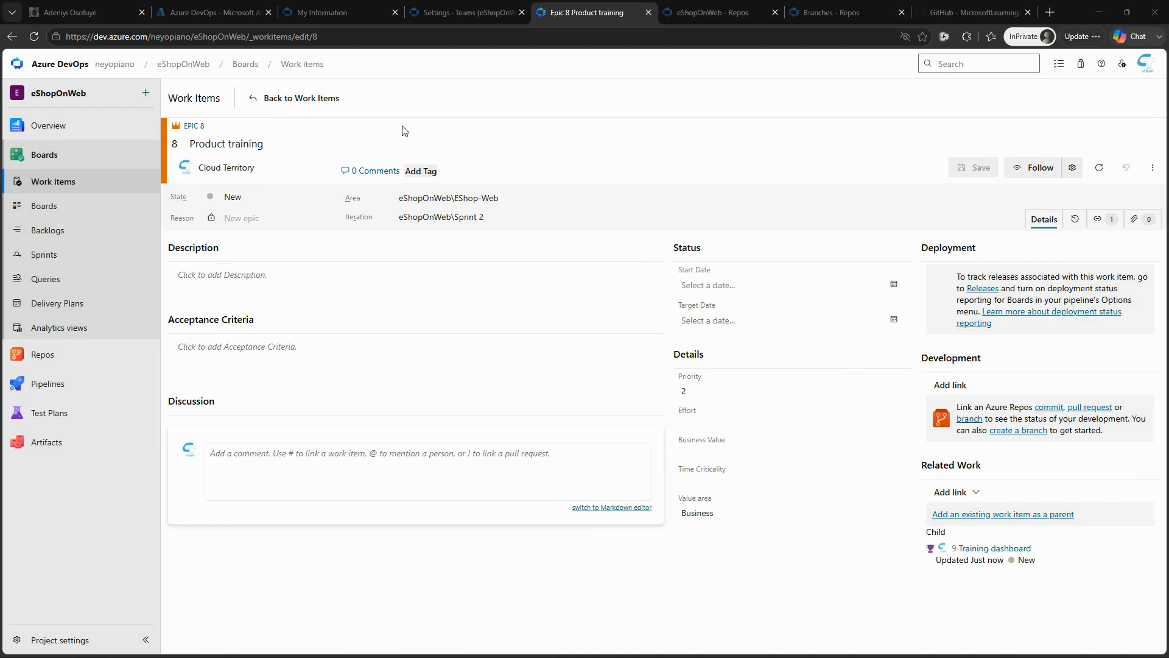
Step: Open the EShop-Web team's board and show it at the Features level
click(44, 206)
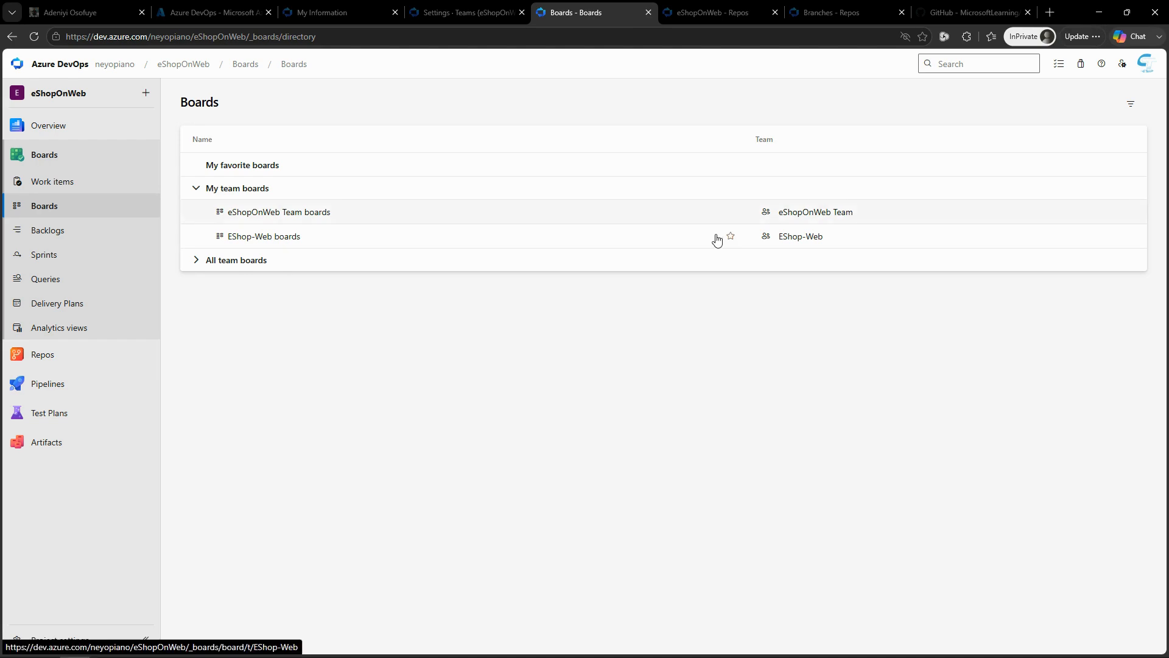
click(285, 243)
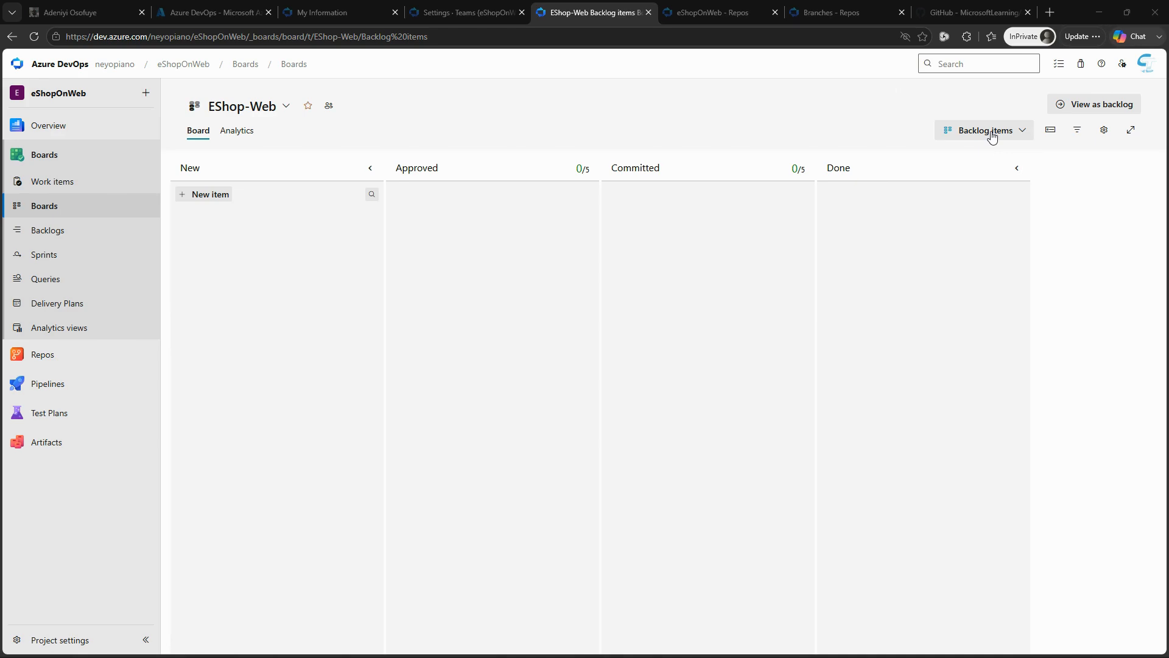
click(991, 135)
click(941, 156)
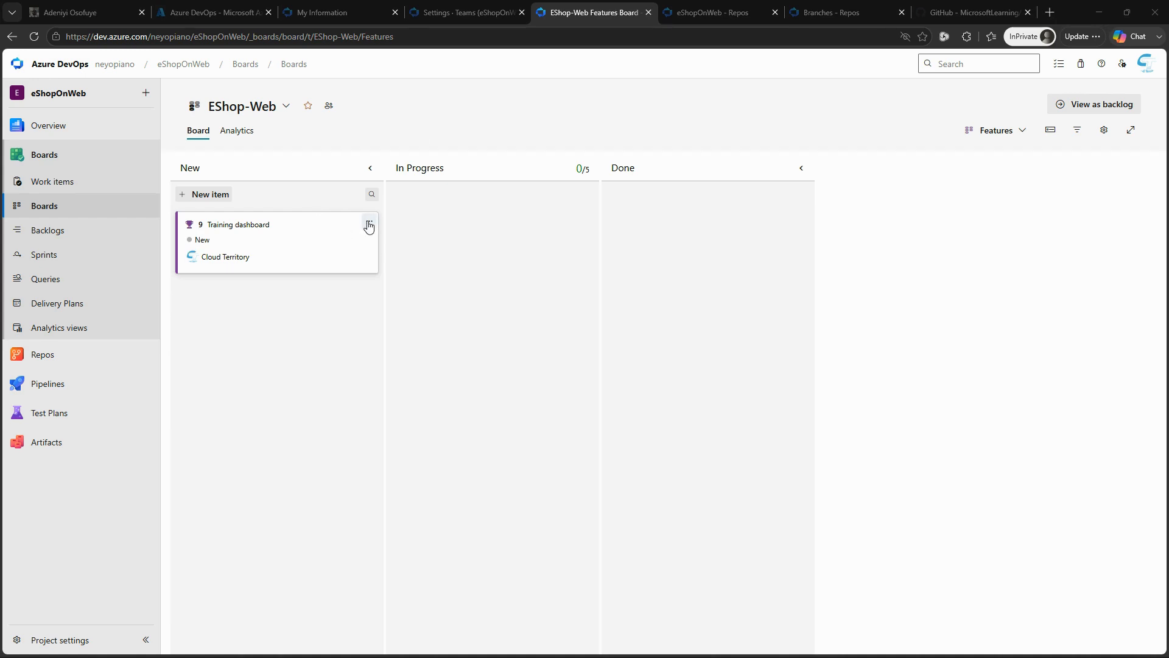
Step: Add product backlog items "As a customer, I want to view new tutorials" and "As a customer, I want to see tutorials I recently viewed" to Training dashboard
click(369, 224)
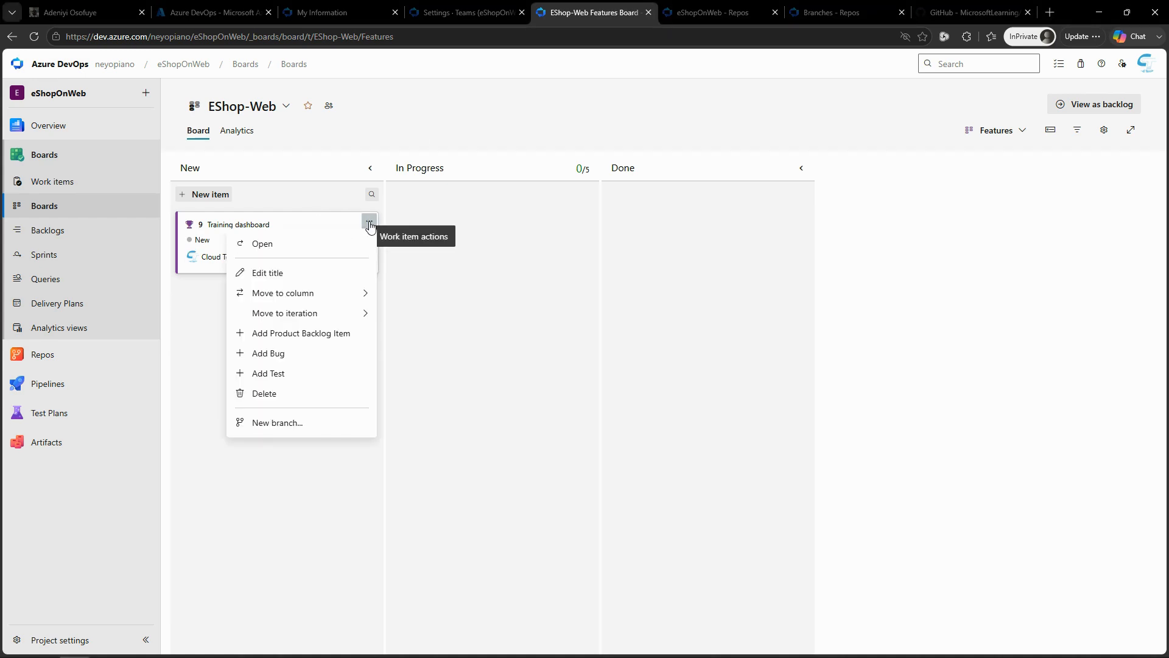
click(310, 334)
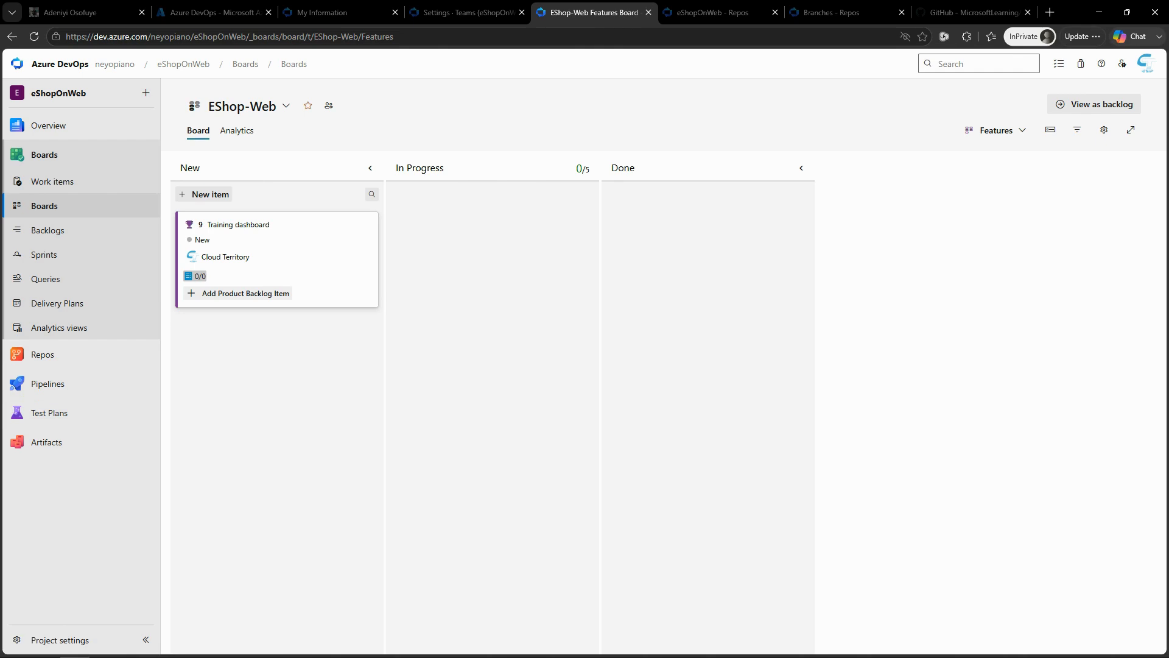
click(255, 294)
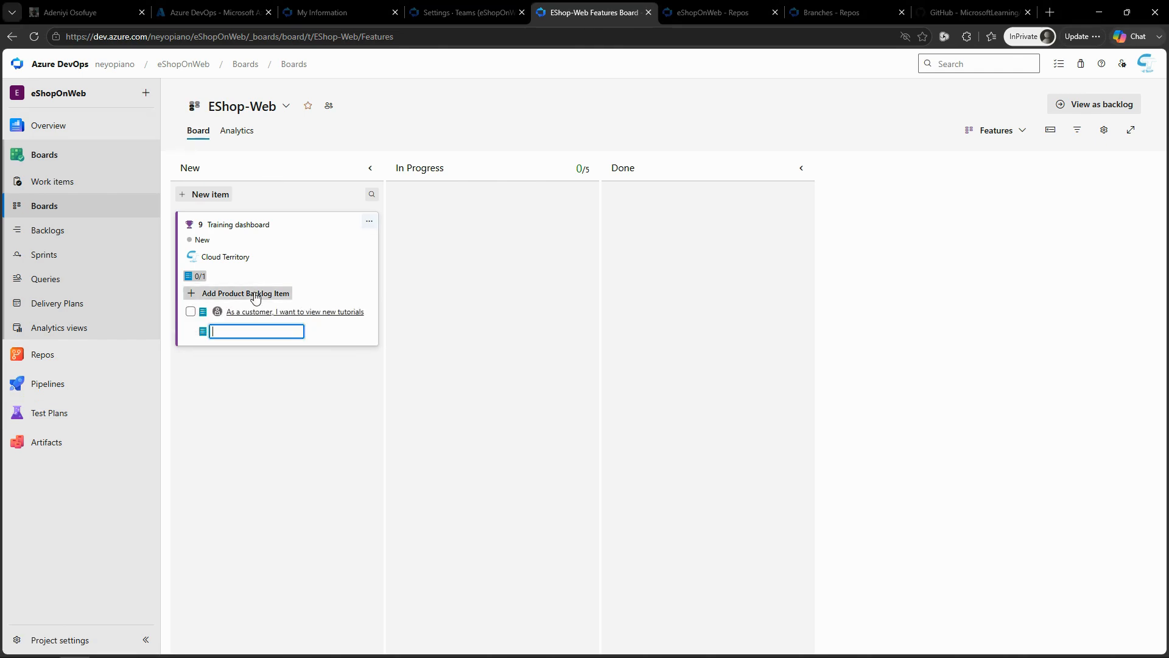
key(ctrl+v)
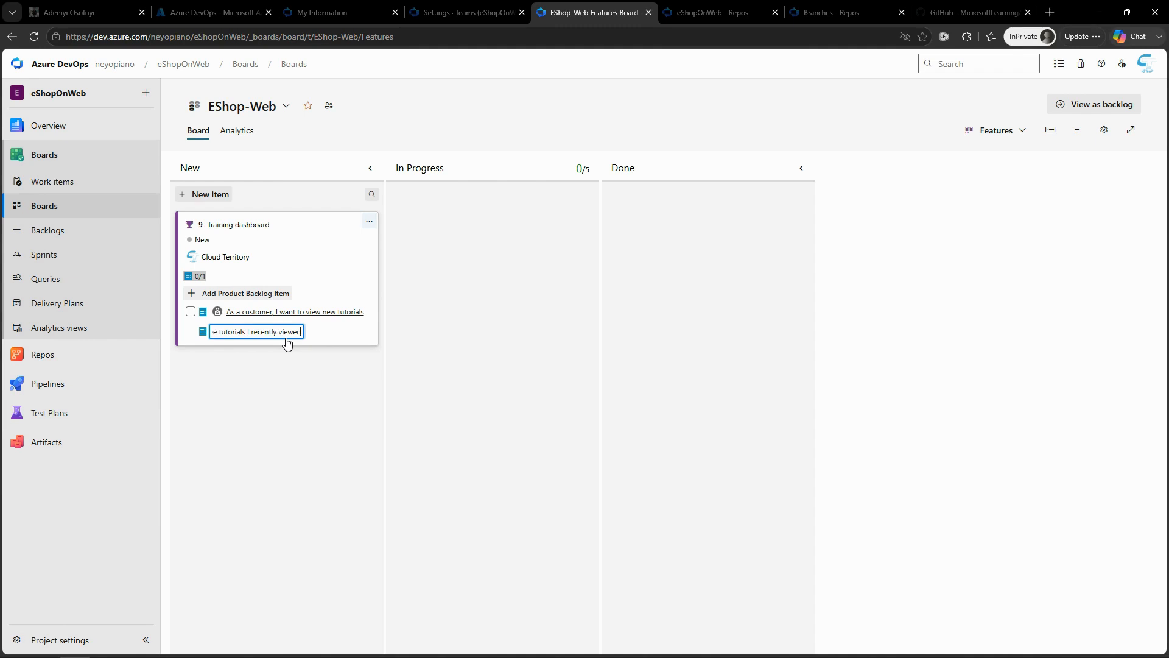
key(Return)
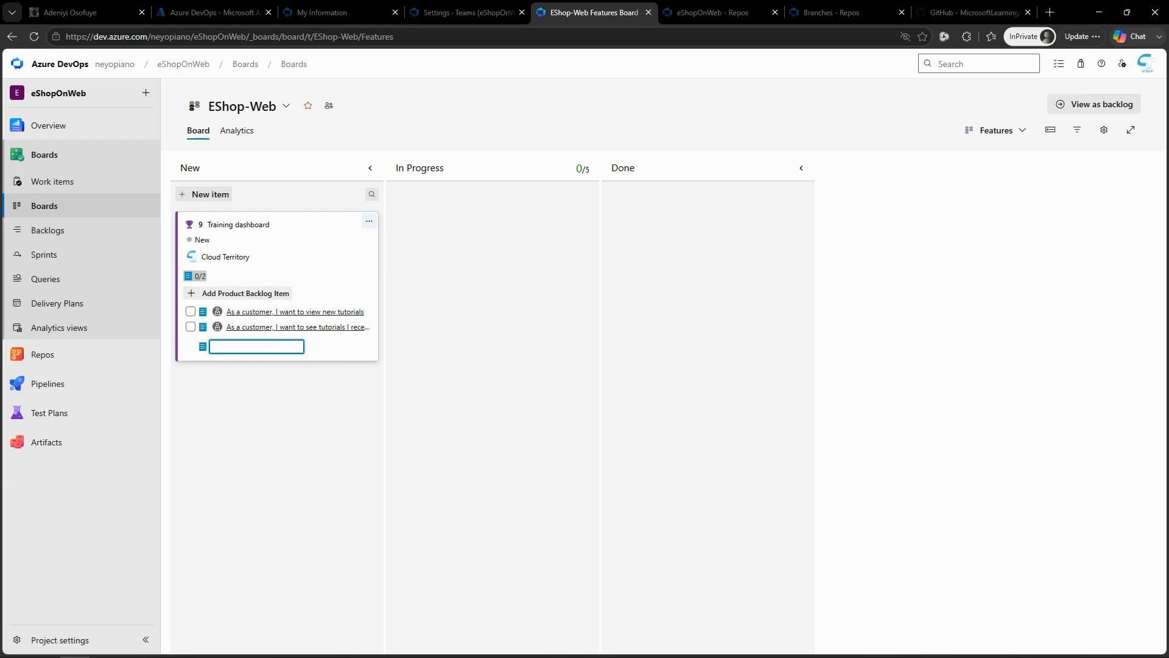
Step: Add a third product backlog item, "As a customer, I want to request new tutorials", to the Training dashboard feature
key(alt+Tab)
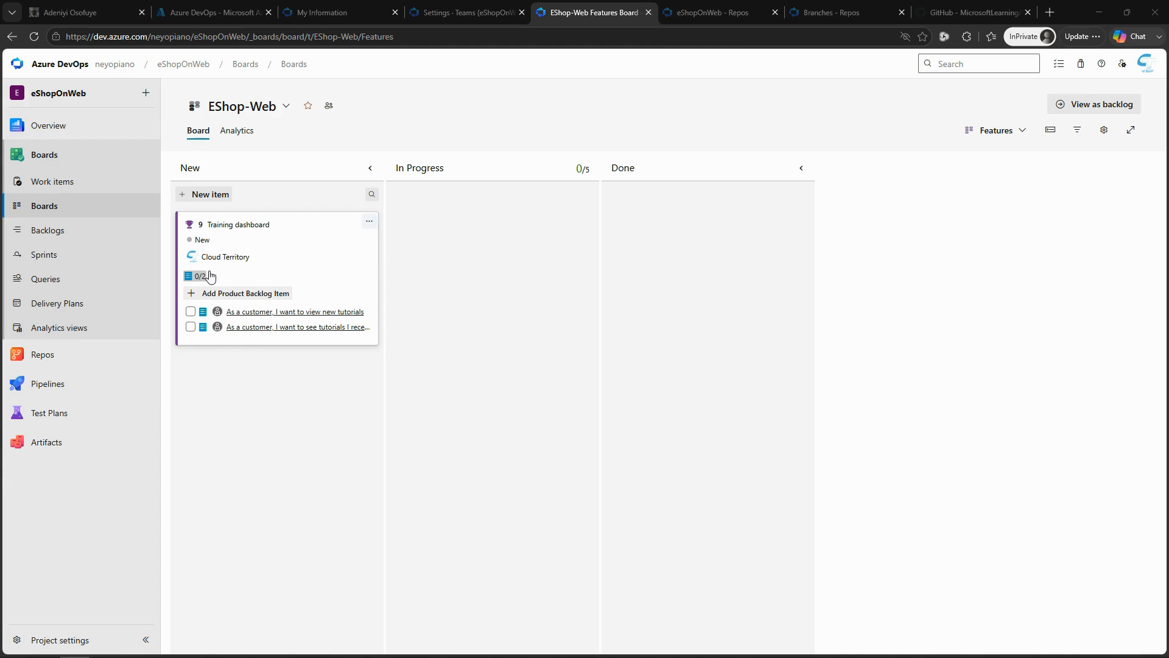
click(217, 294)
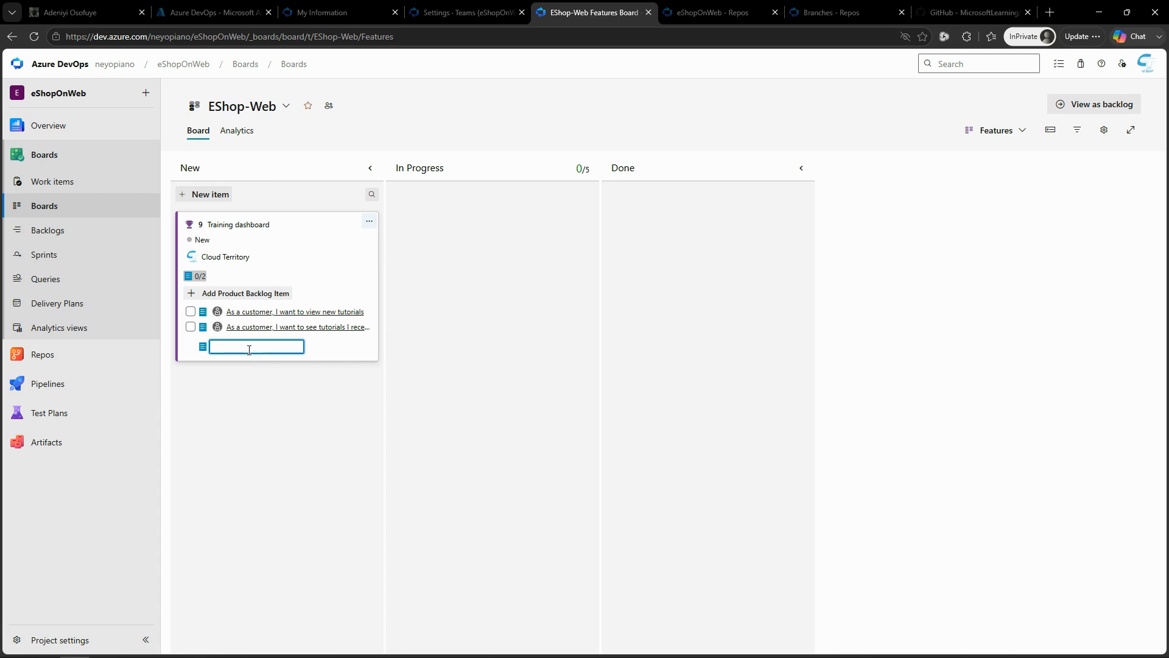
text(As a customer, I want to request new tutorials)
key(Return)
mouse_move(67, 359)
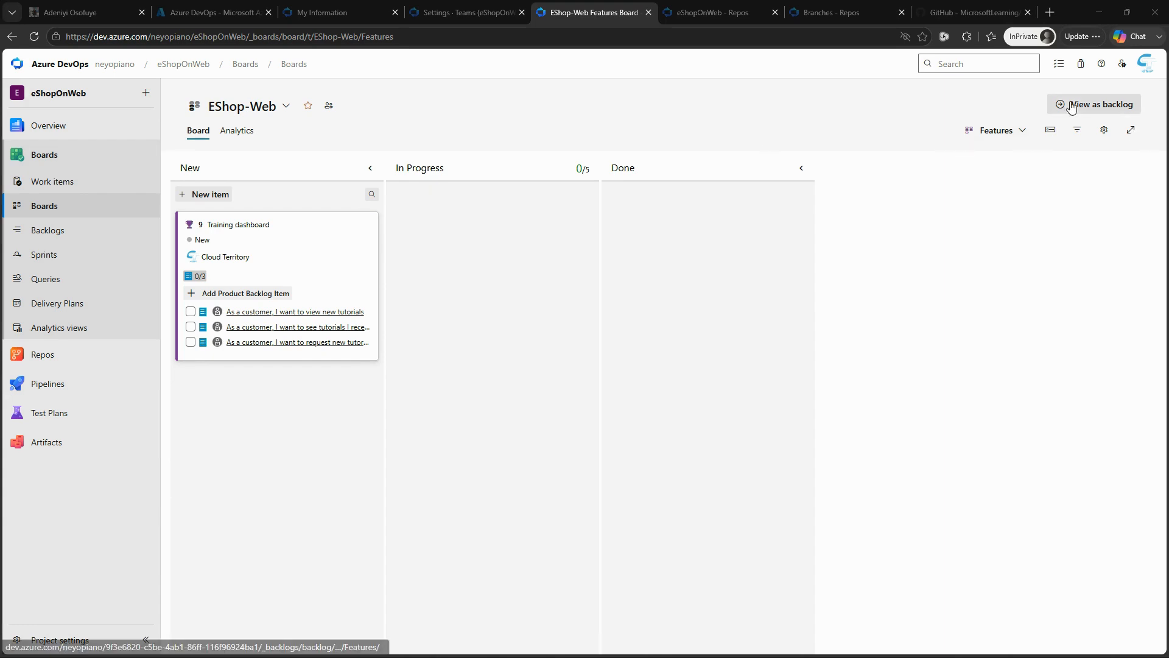
Step: Show the board's Backlog items level and move "As a customer, I want to view new tutorials" to Approved
click(1024, 134)
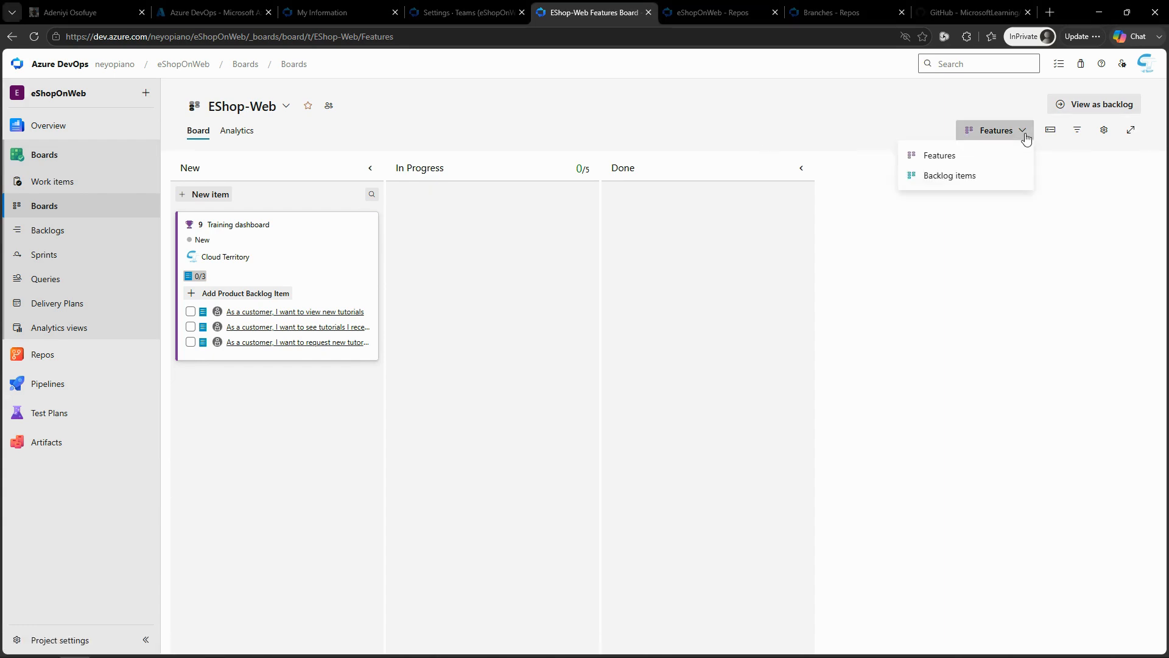
click(948, 179)
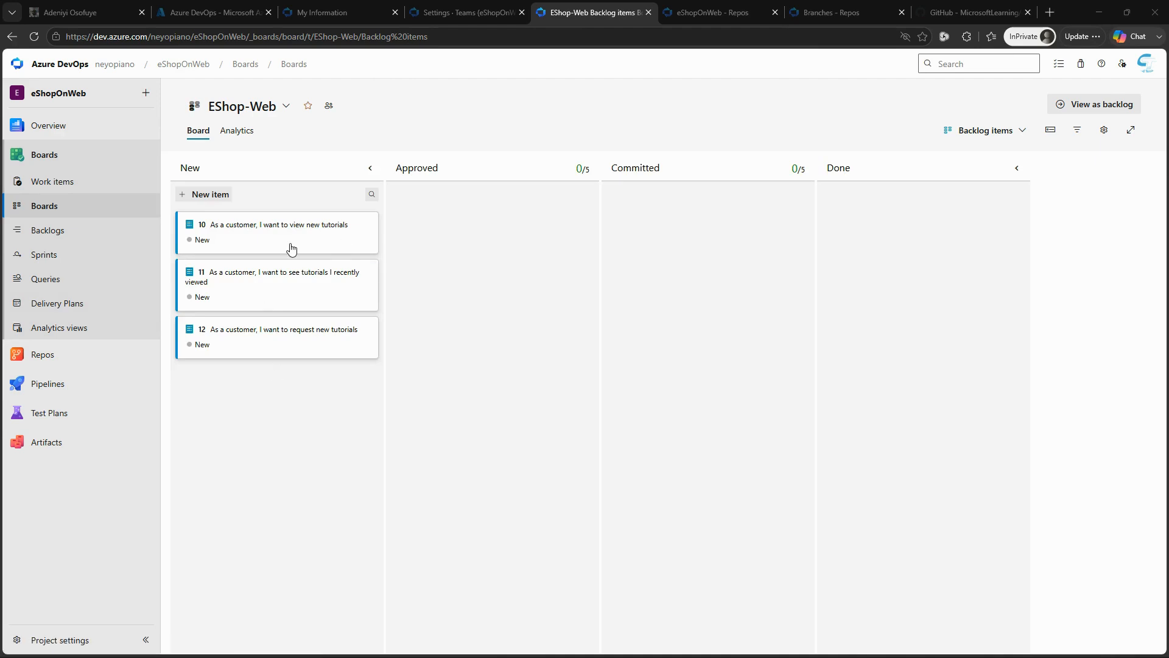
drag(241, 243, 464, 214)
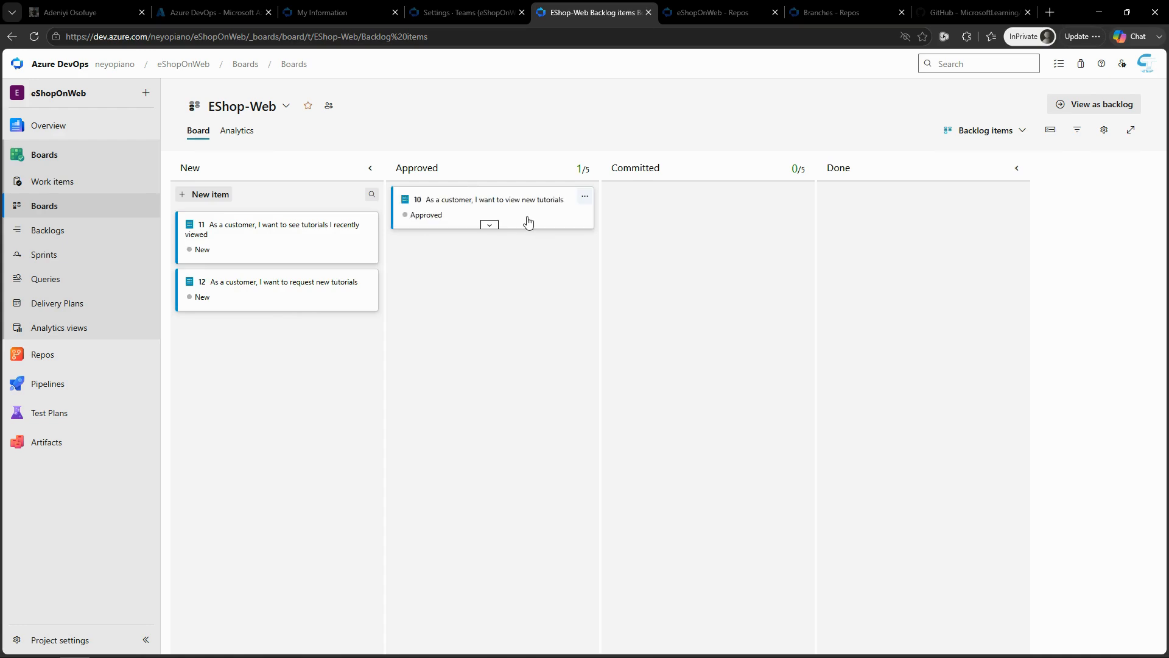
Step: Assign the approved backlog item "As a customer, I want to view new tutorials" to Cloud Territory
click(488, 225)
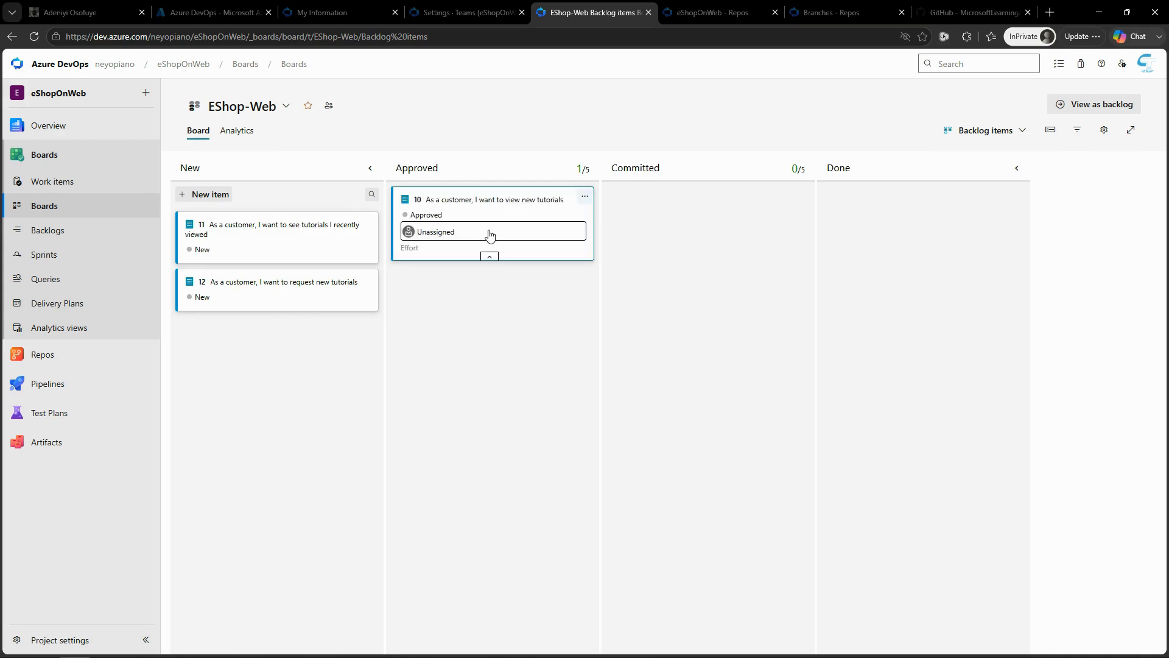
click(466, 235)
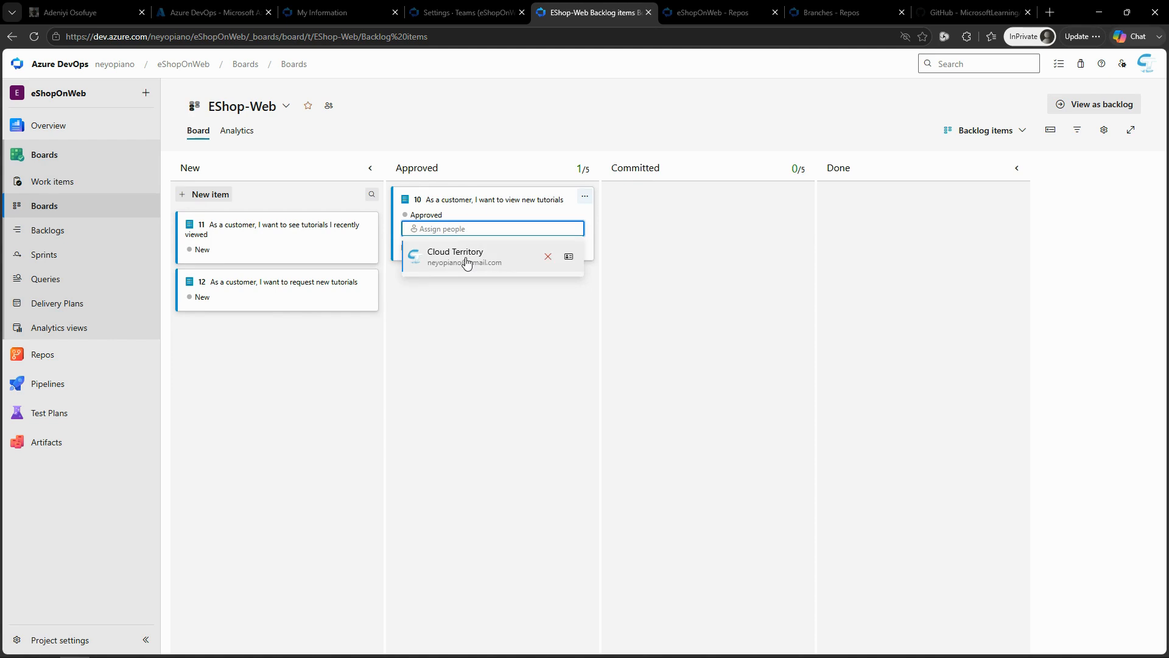
click(466, 262)
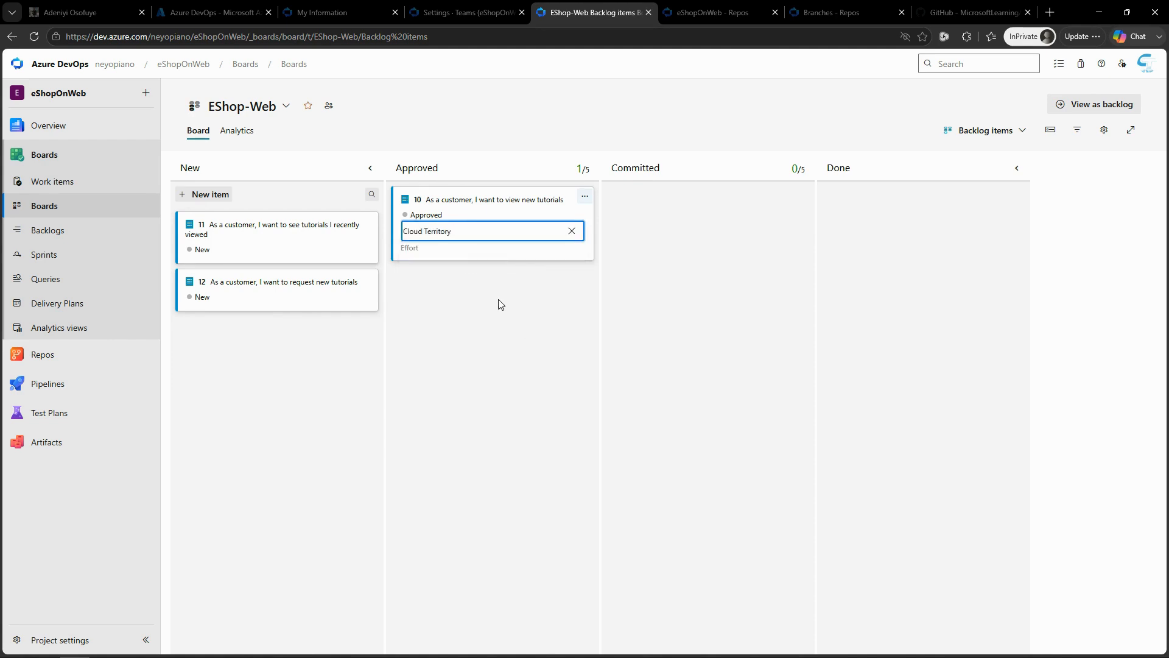
click(486, 129)
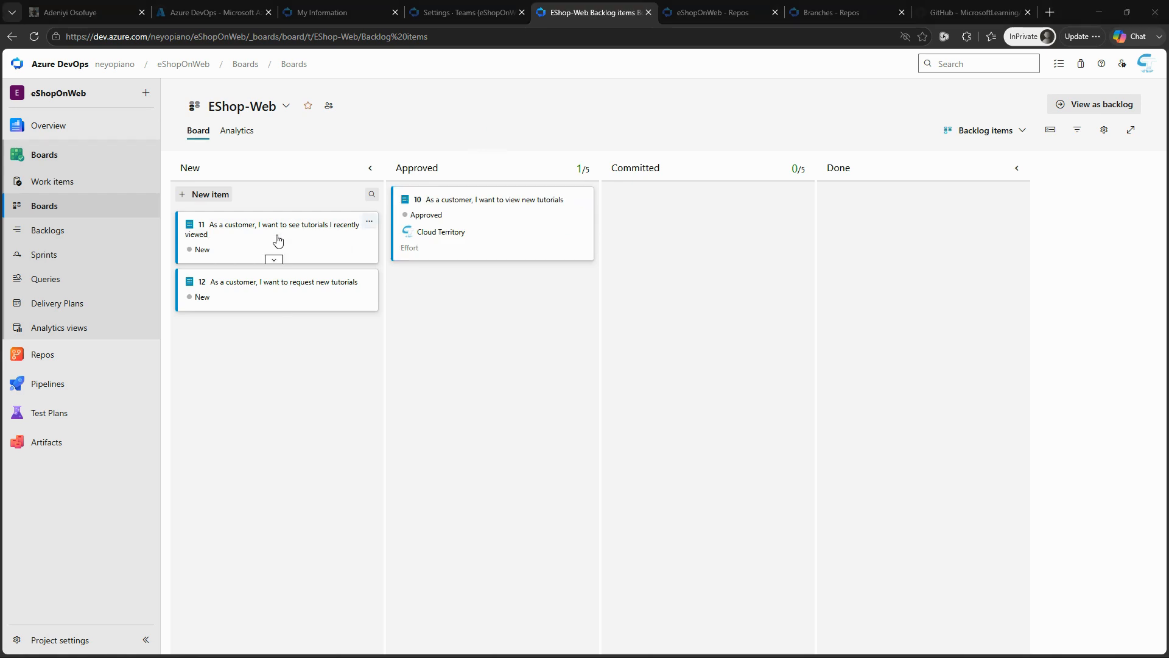
Step: Move the recently viewed tutorials item to Committed and the request new tutorials item to Done
drag(278, 240, 704, 220)
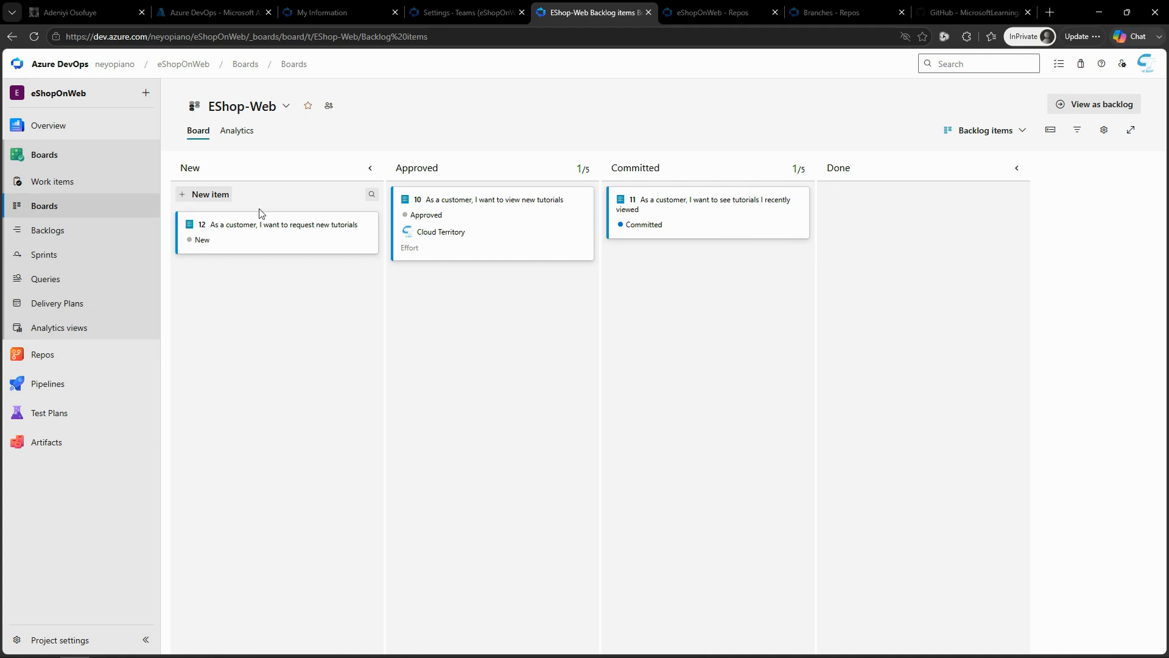
drag(253, 235, 900, 216)
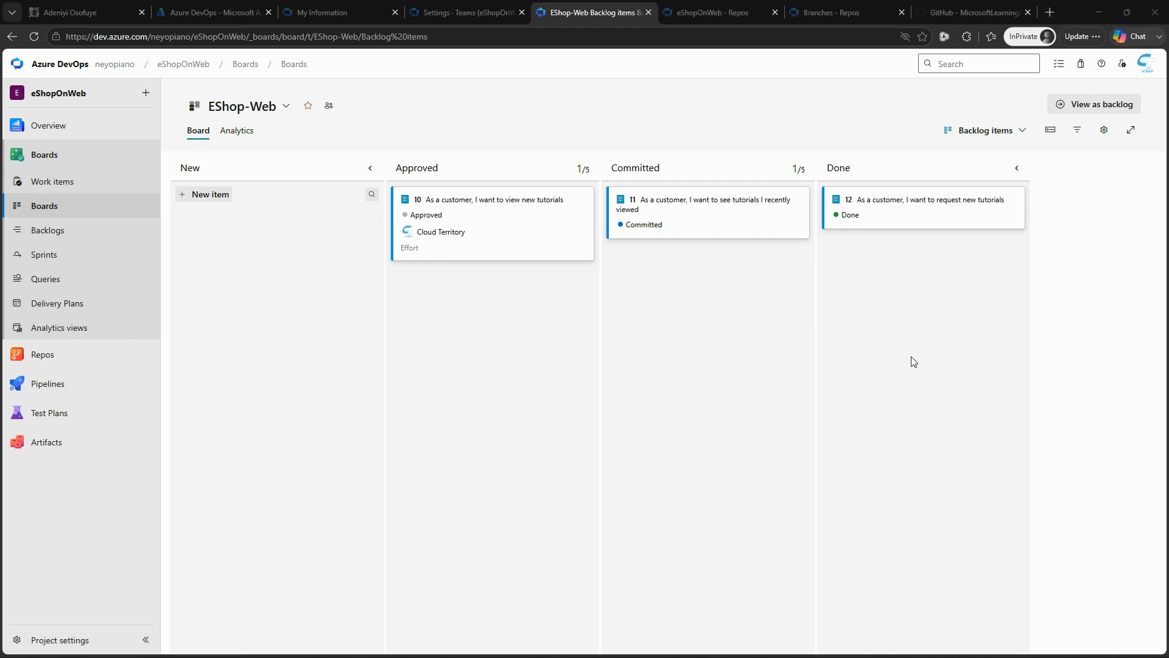
Step: In the EShop-Web backlog, create a child task titled "Add page for most recent tutorials" under "As a customer, I want to view new tutorials"
click(1093, 103)
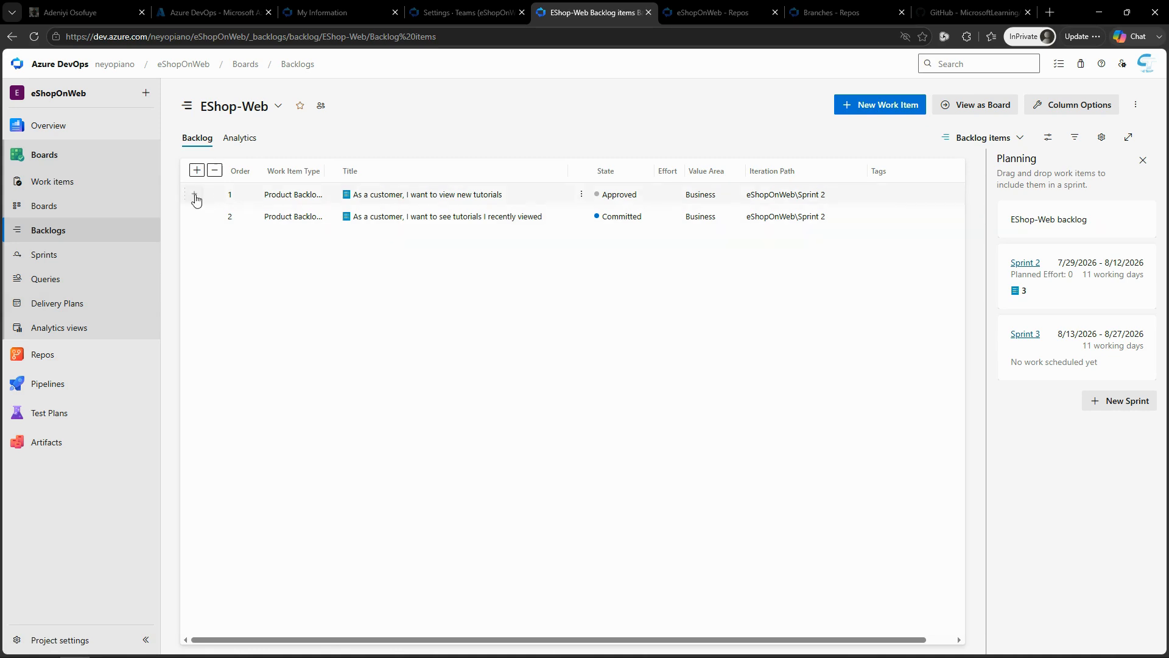
click(195, 195)
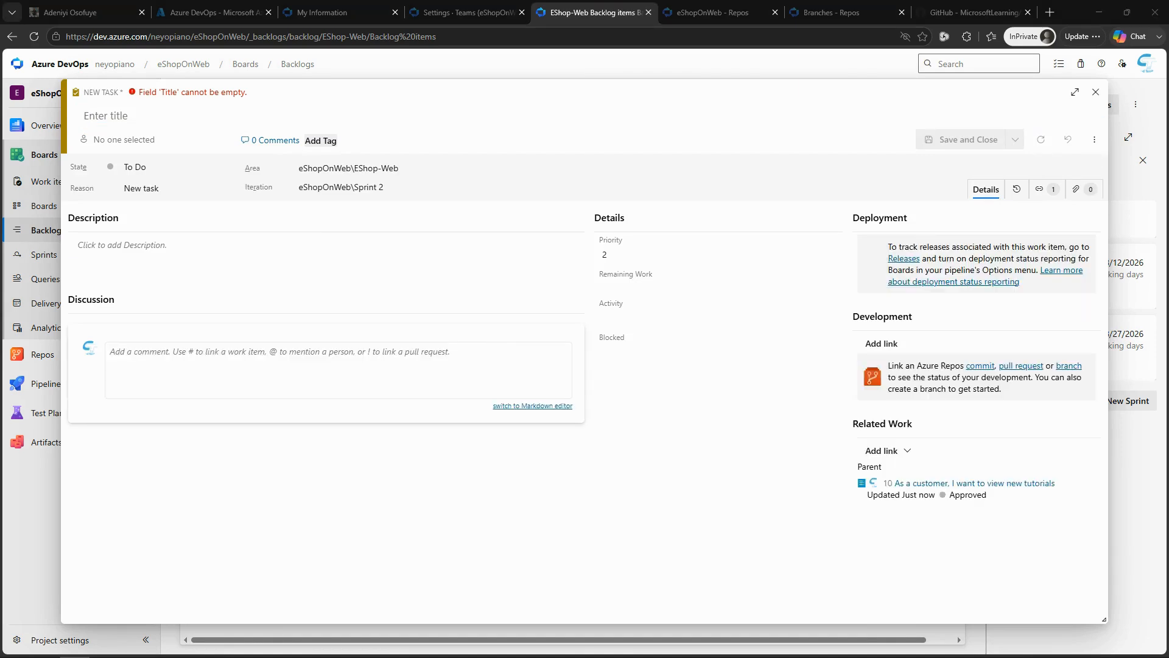
click(241, 115)
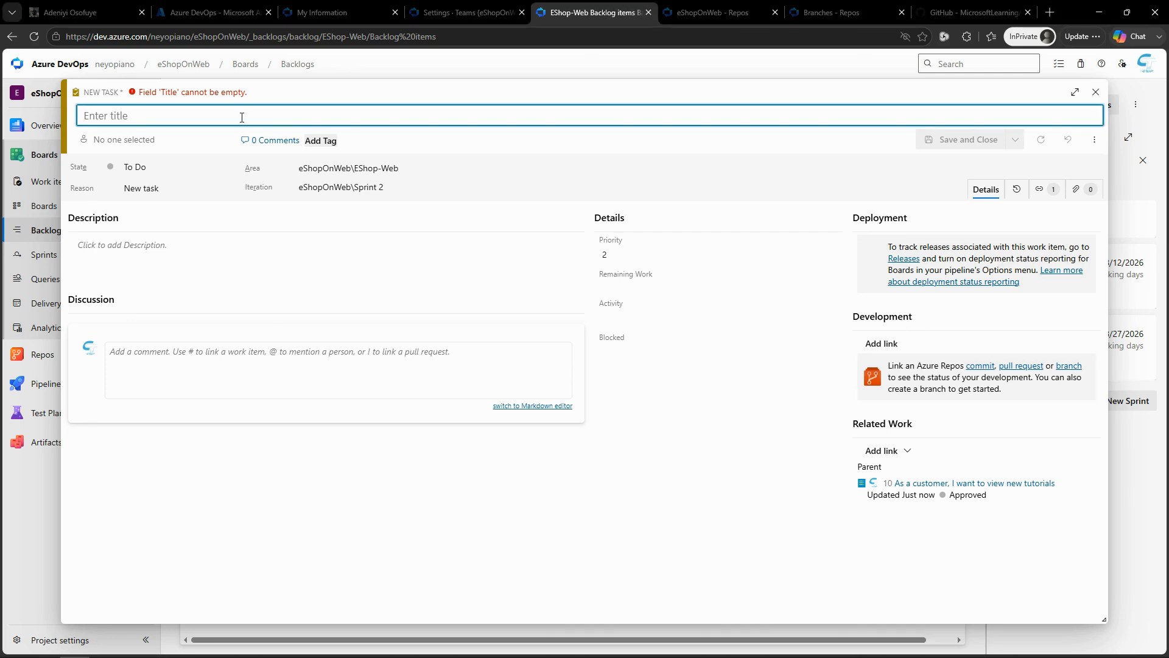
text(Add page for most recent tutorials)
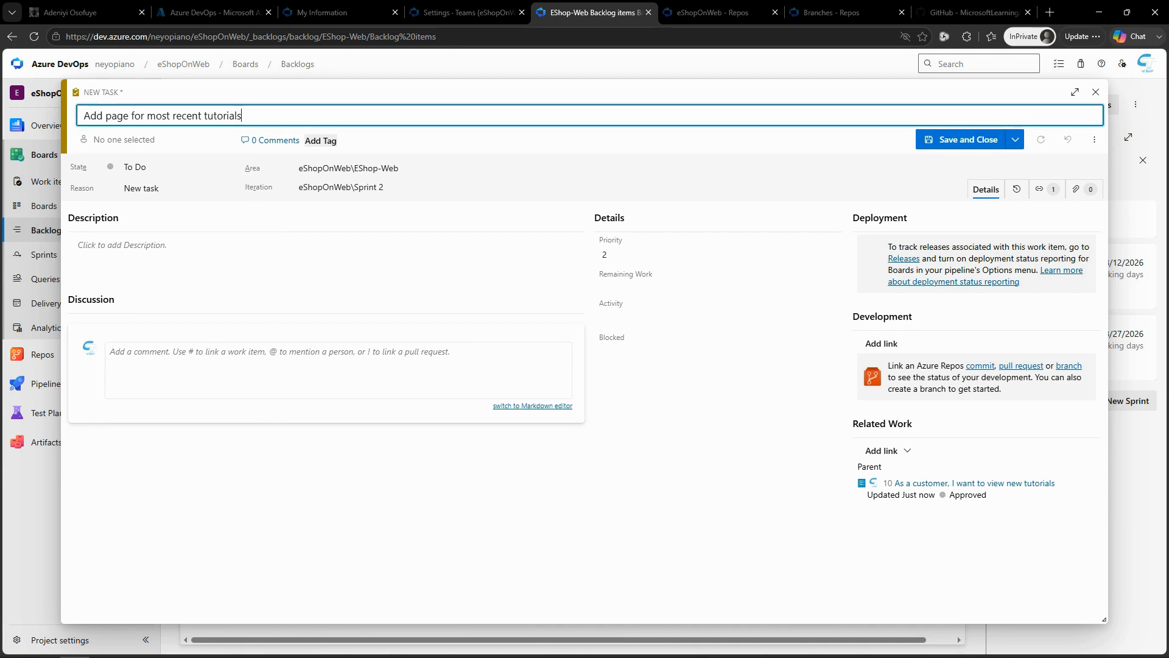
key(alt+Tab)
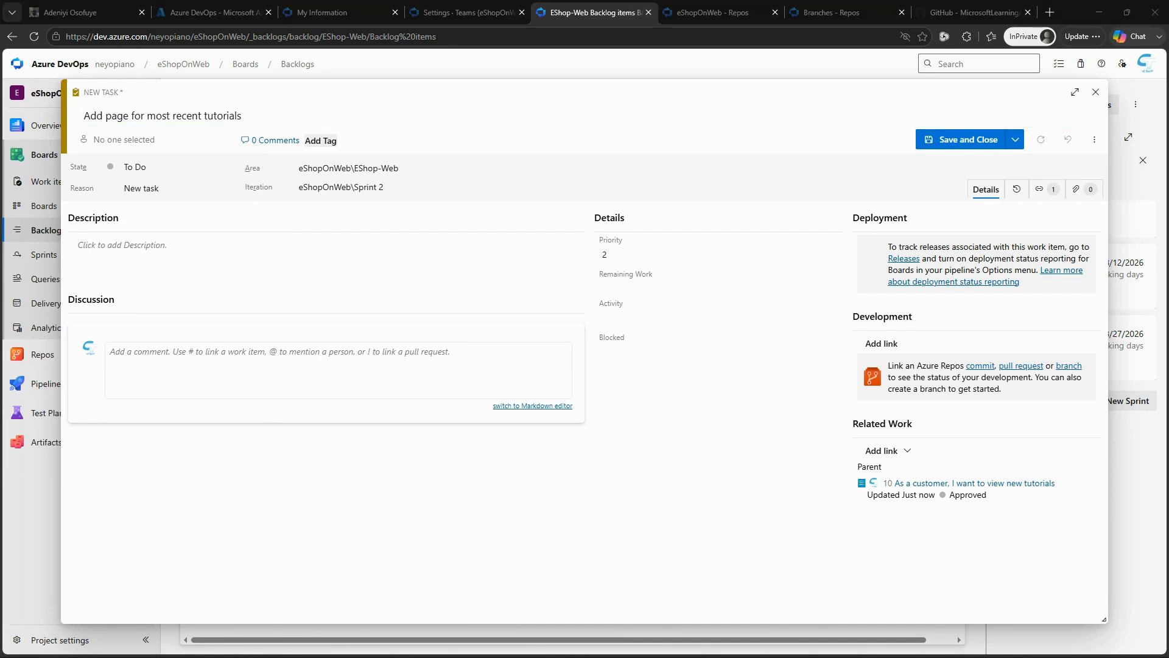
key(alt+Tab)
Step: Set the new task's remaining work to 5 and its activity to Development, and save the task
click(635, 284)
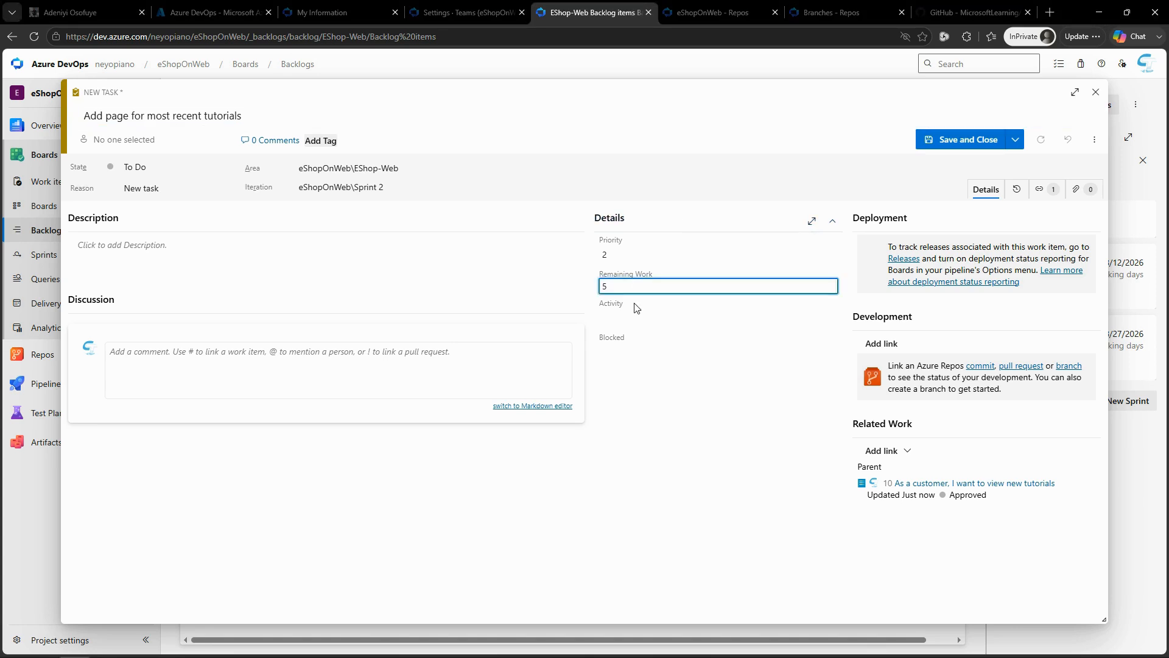
click(640, 317)
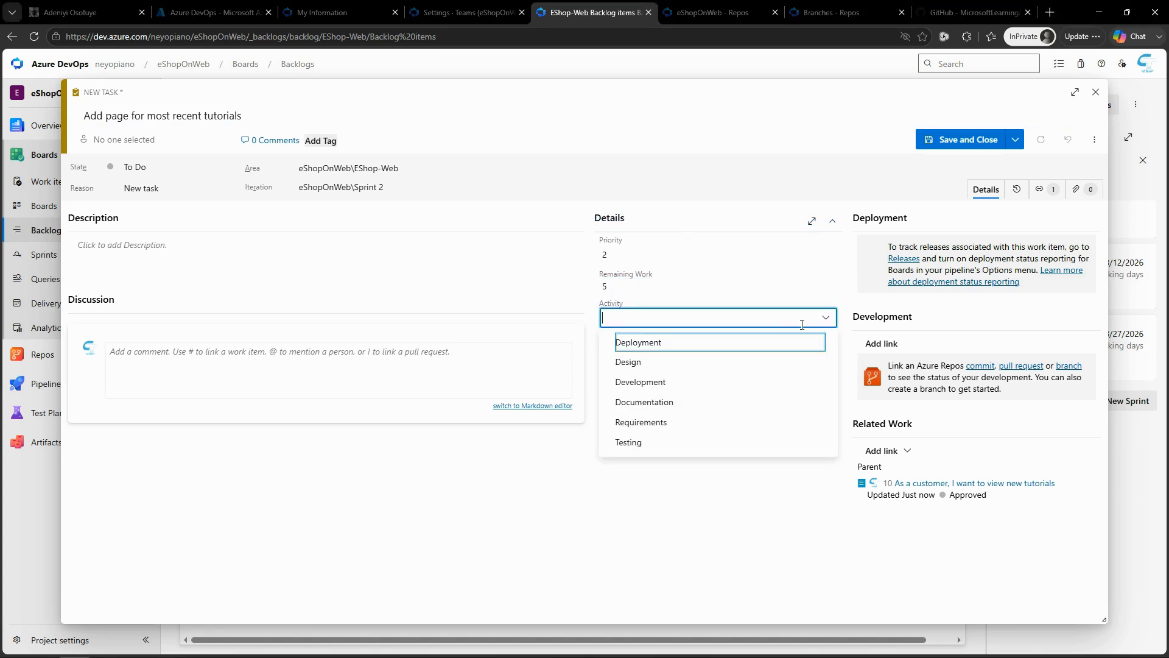
click(666, 383)
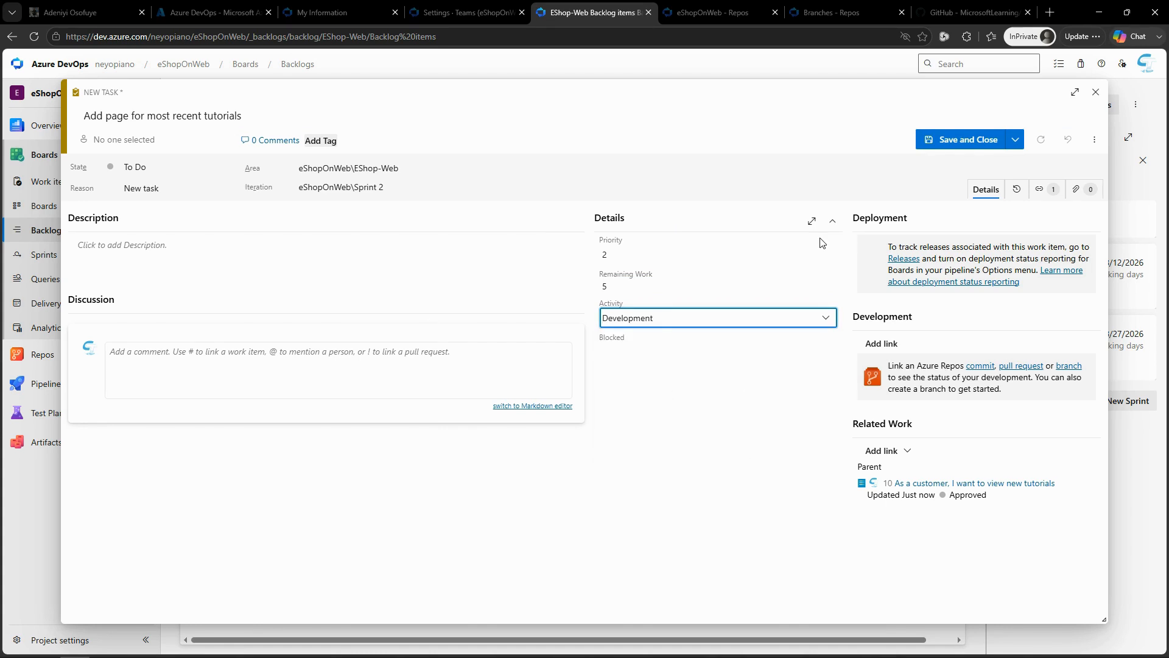
click(965, 139)
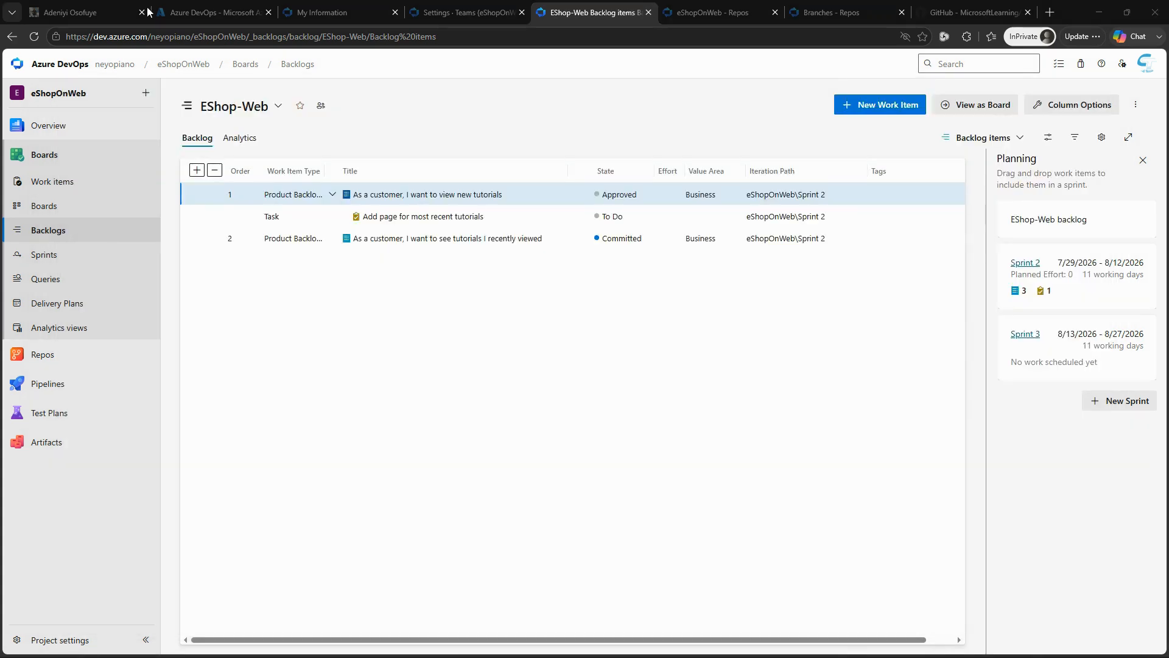
Step: Add a second task "Optimize data query for most recent tutorials" under the view new tutorials item, with remaining work 3 and activity Design, and save it
mouse_move(198, 201)
click(195, 194)
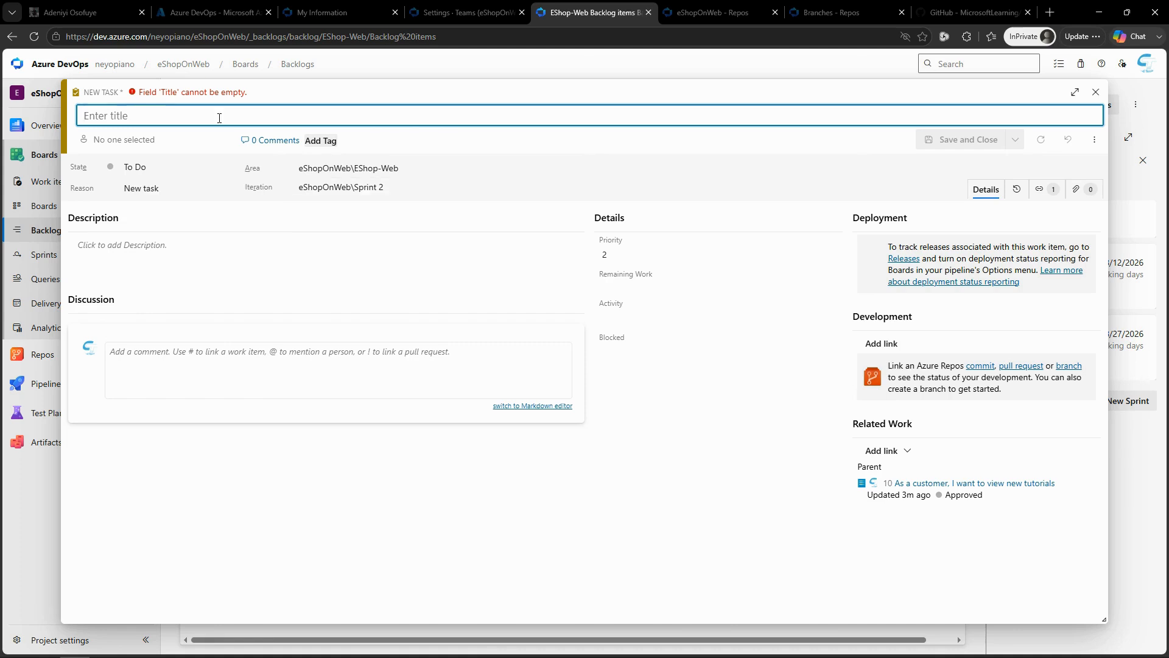
text(Optimize data query for most recent tutorials)
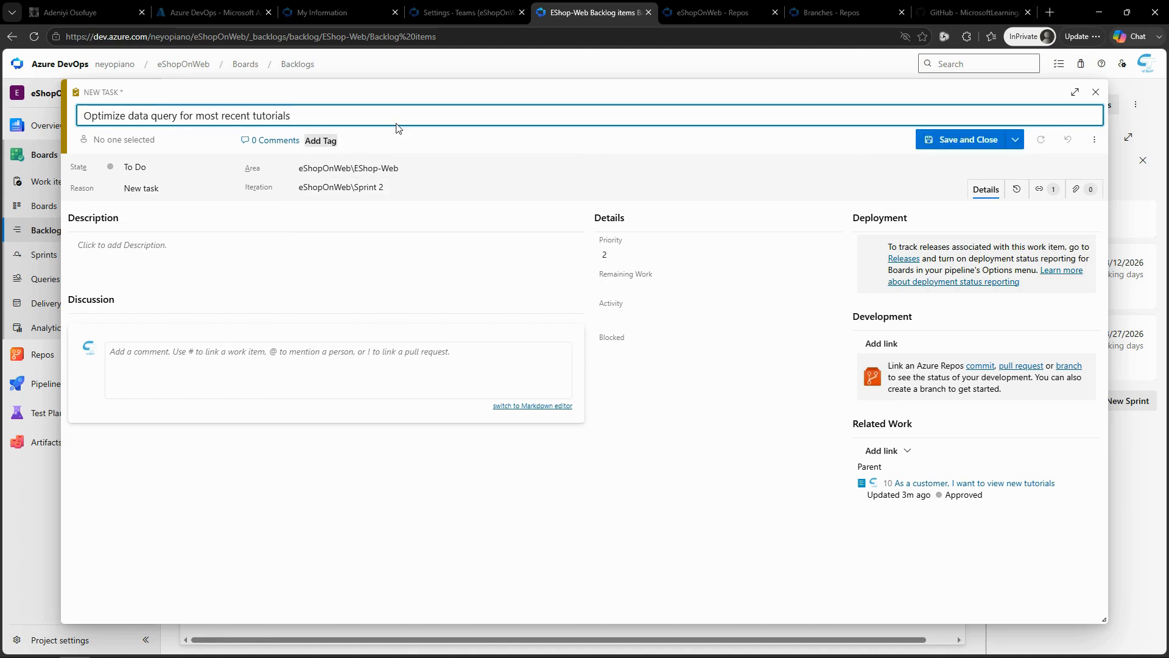
click(625, 284)
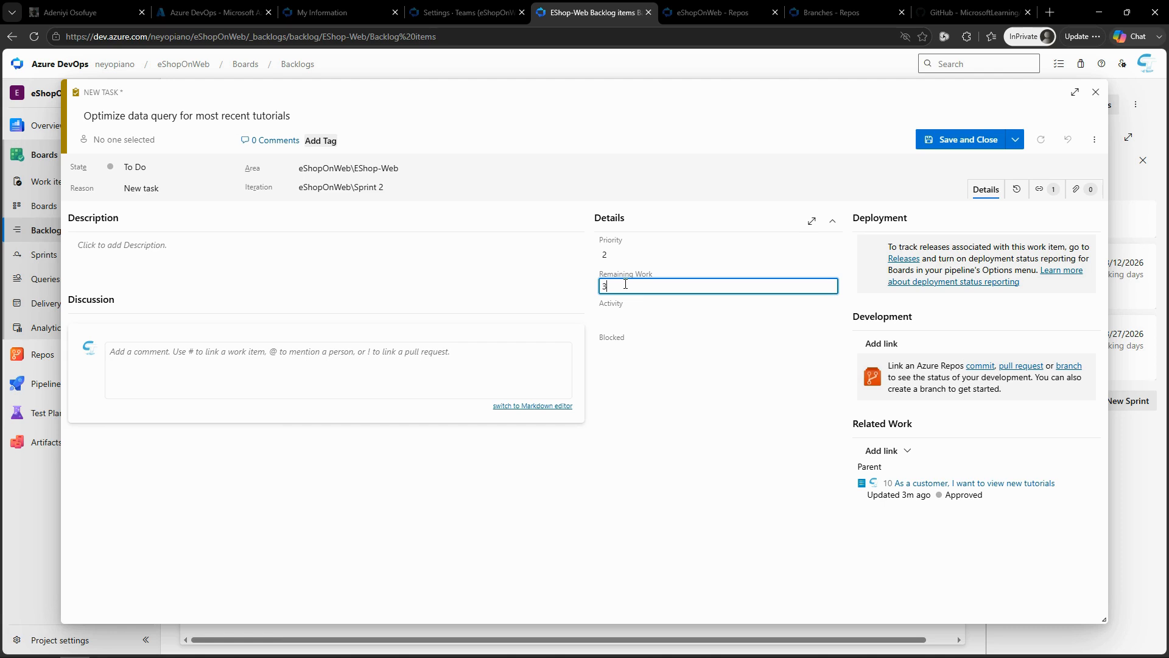
click(677, 319)
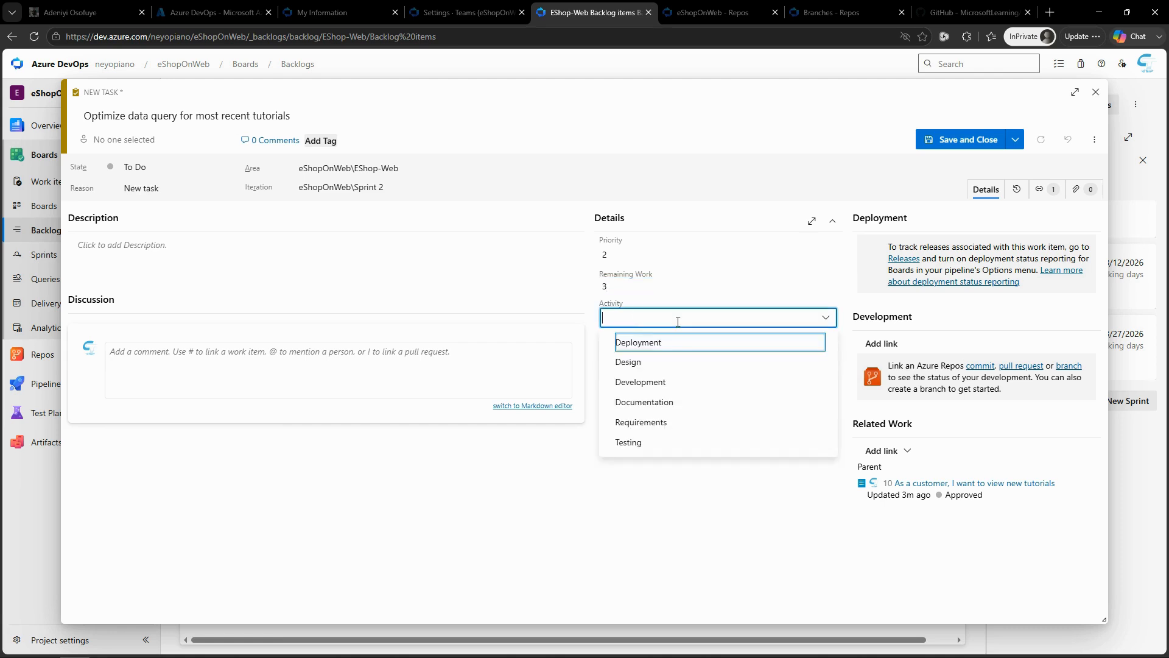
click(641, 366)
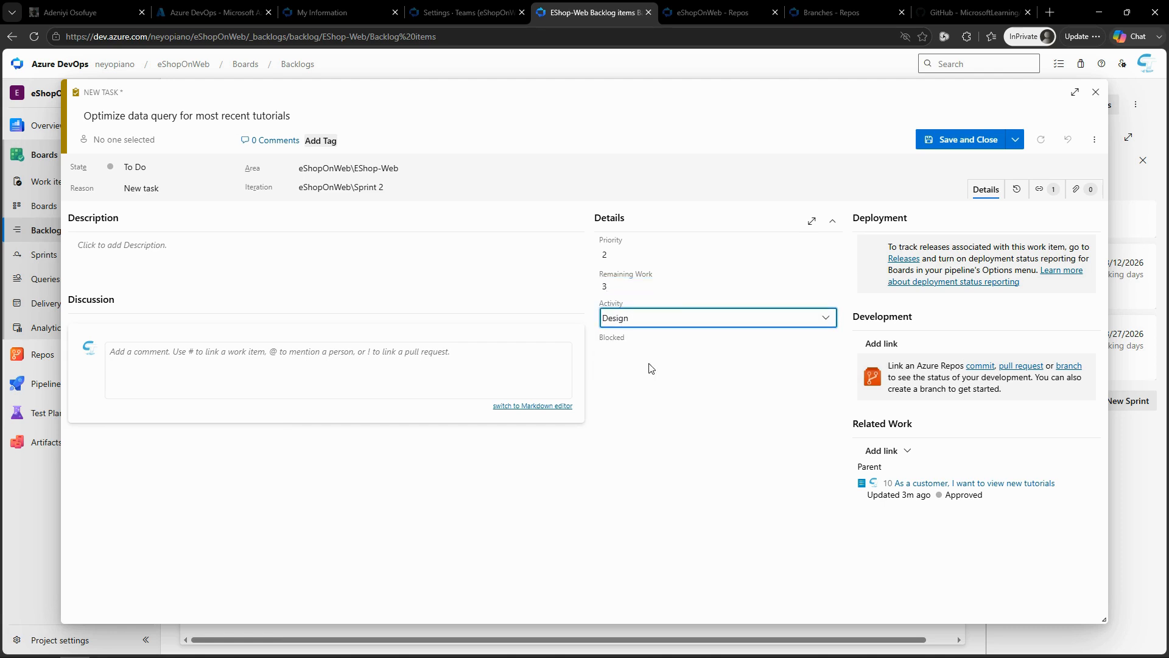
click(948, 145)
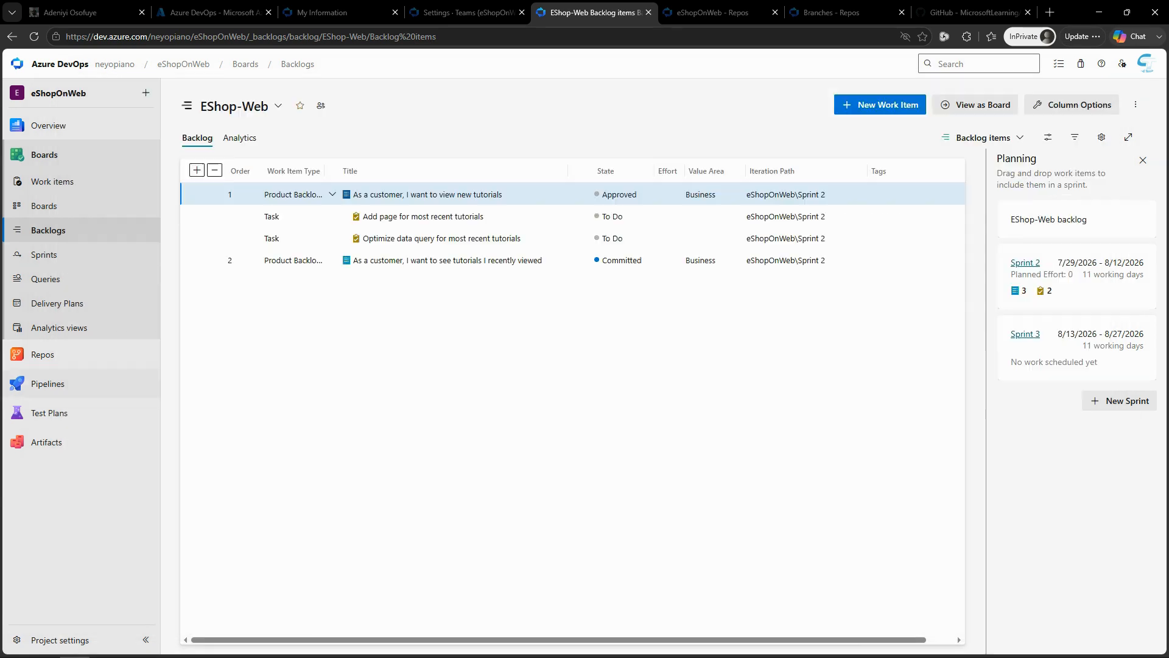
mouse_move(48, 383)
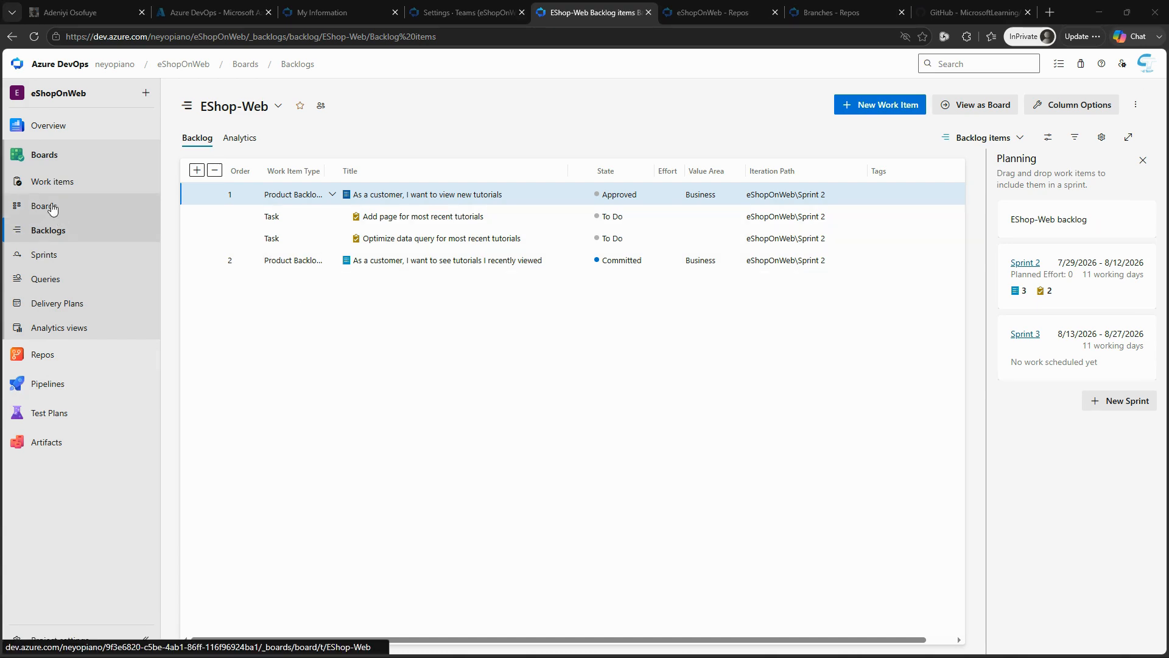
Step: On the Sprint 2 taskboard, show the Work details side pane and assign the "Add page for most recent tutorials" task to the suggested team member
click(66, 254)
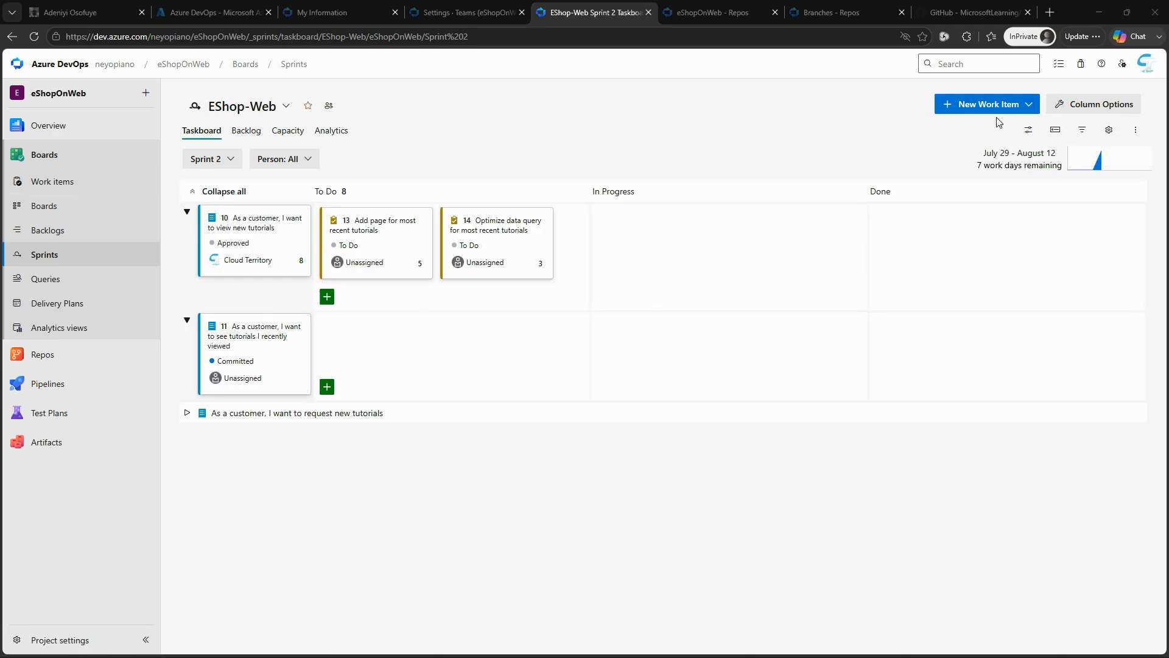
click(1028, 131)
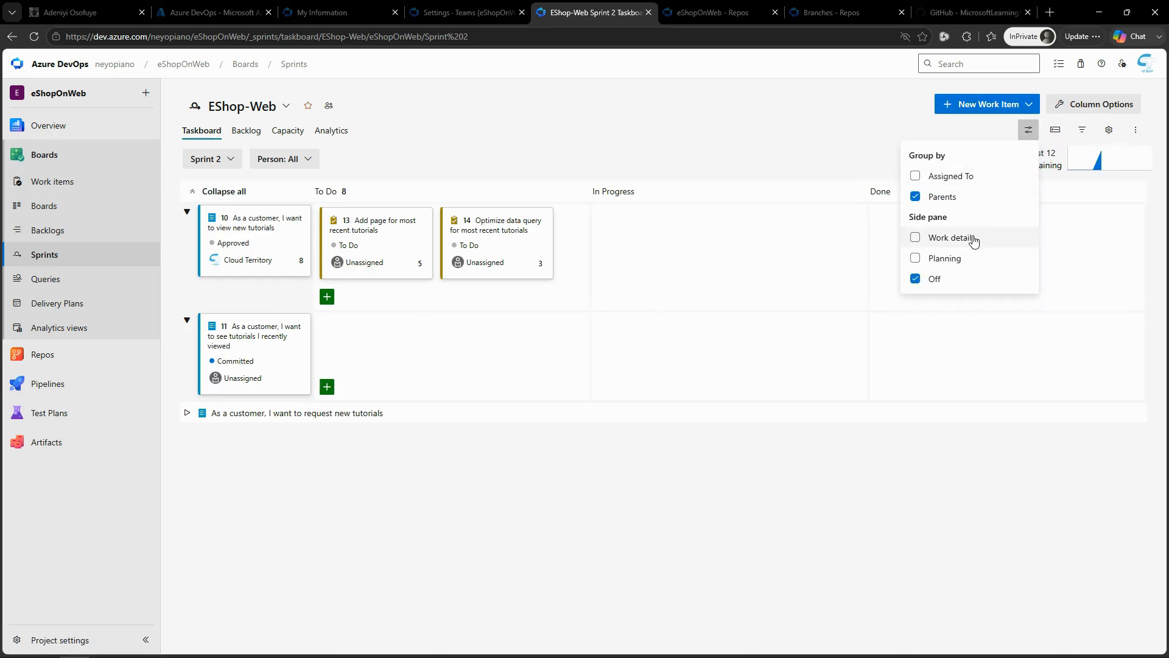
click(917, 240)
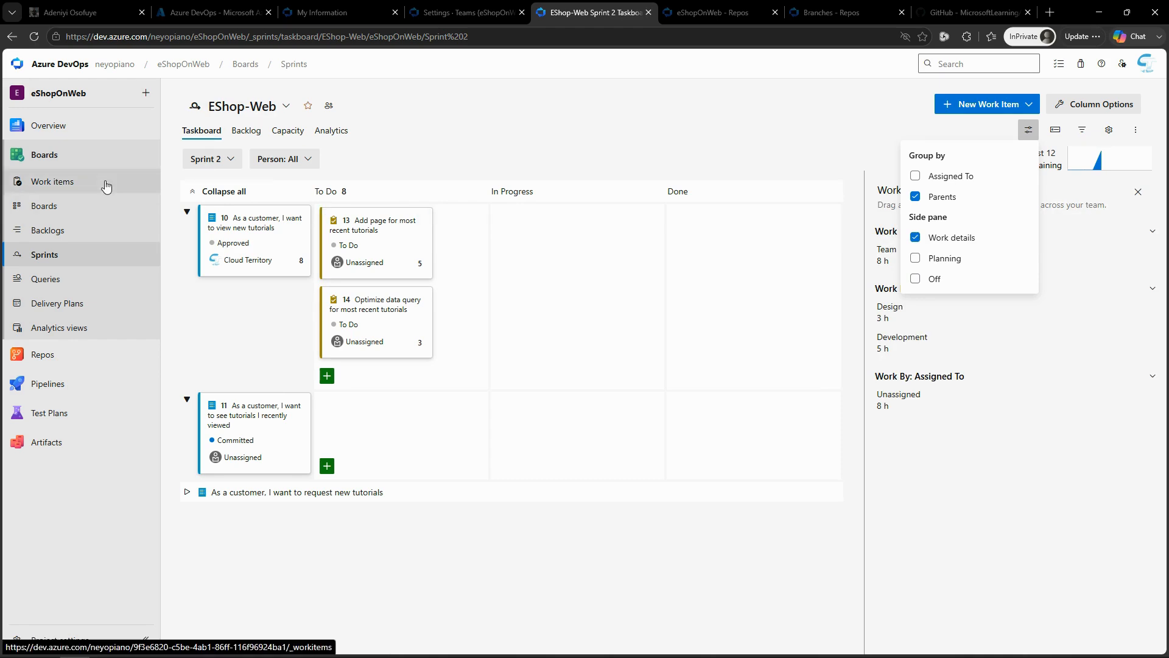
click(373, 268)
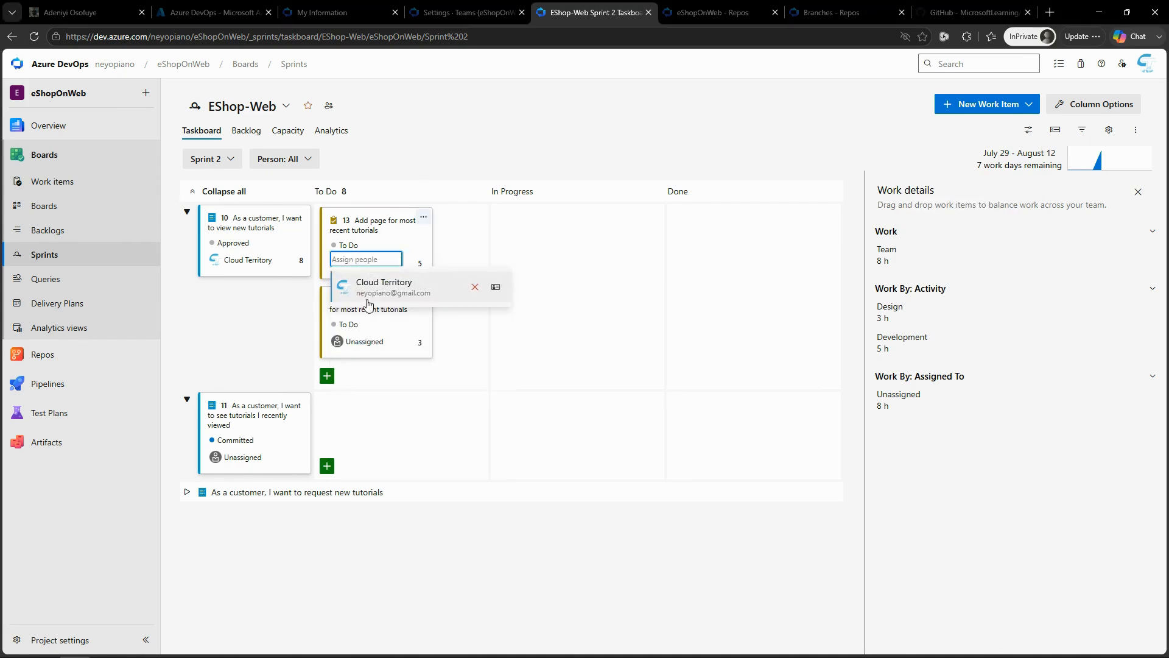
click(371, 291)
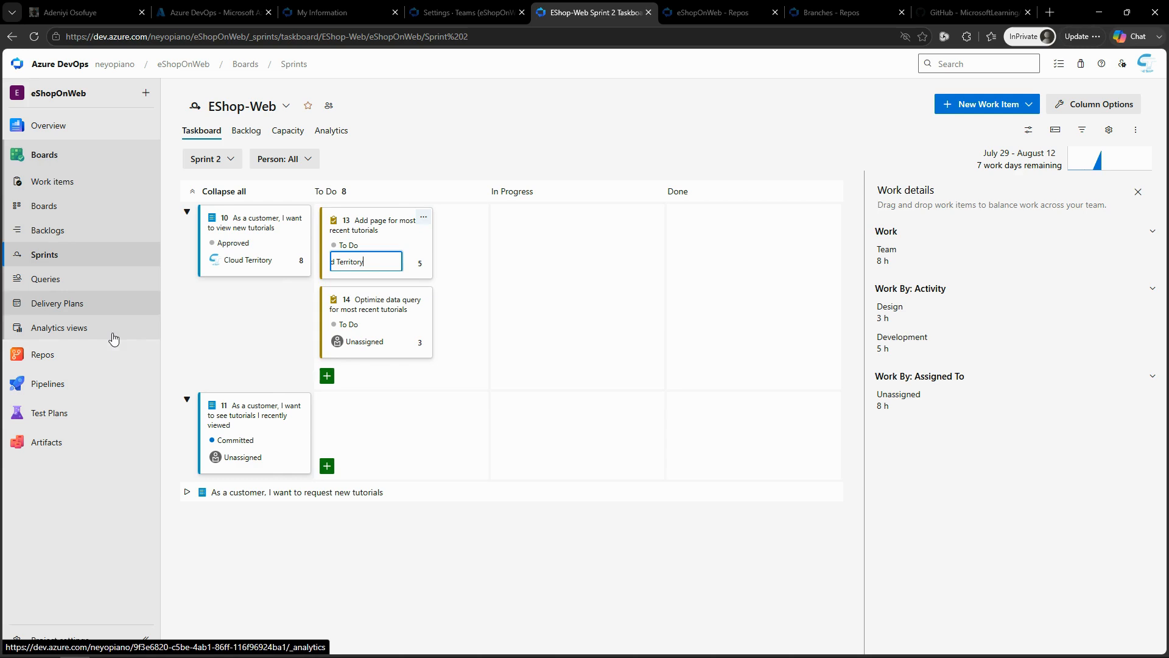
Step: Set the team member's Sprint 2 capacity to 1 per day for the Development activity and save it
click(285, 133)
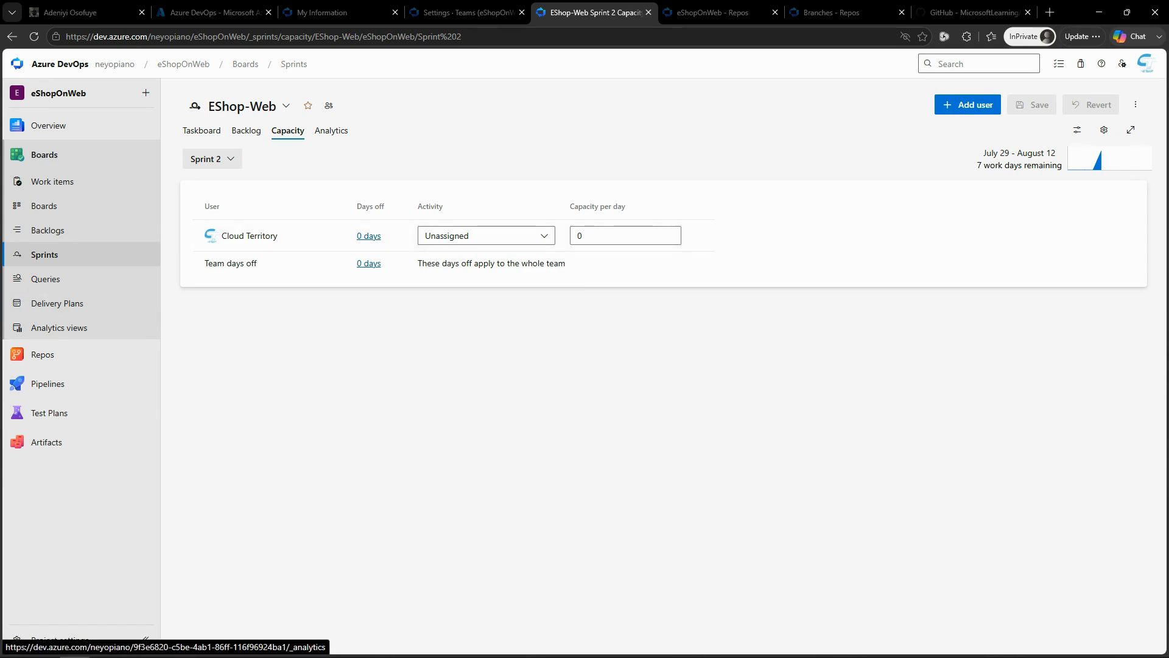
click(548, 241)
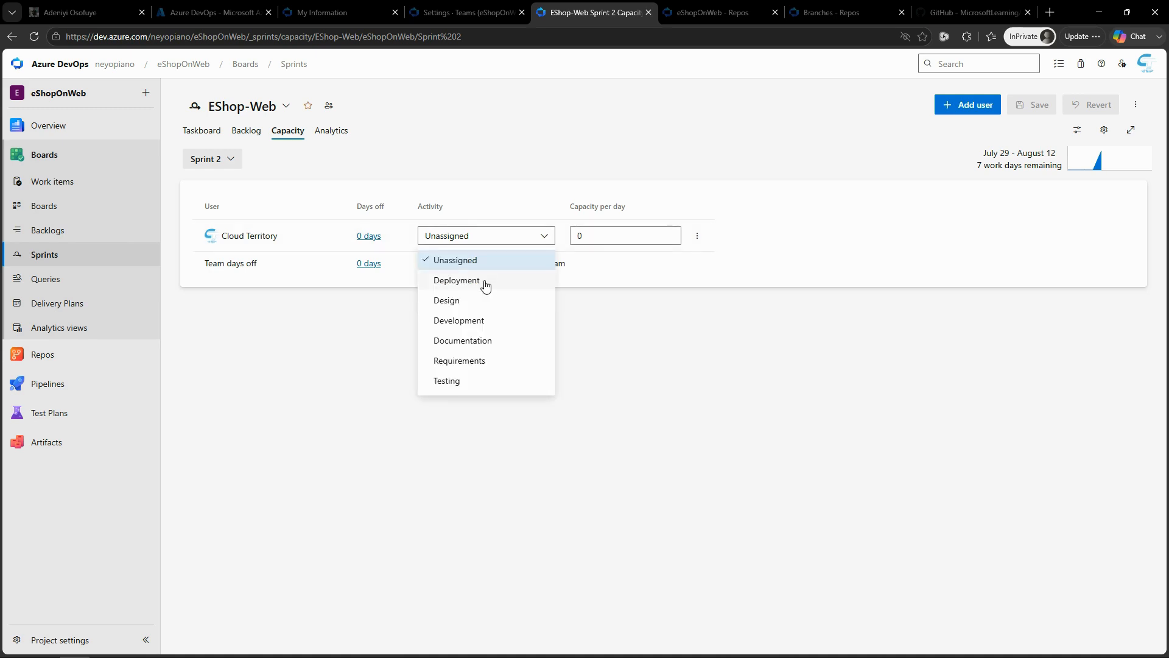
click(486, 322)
click(594, 235)
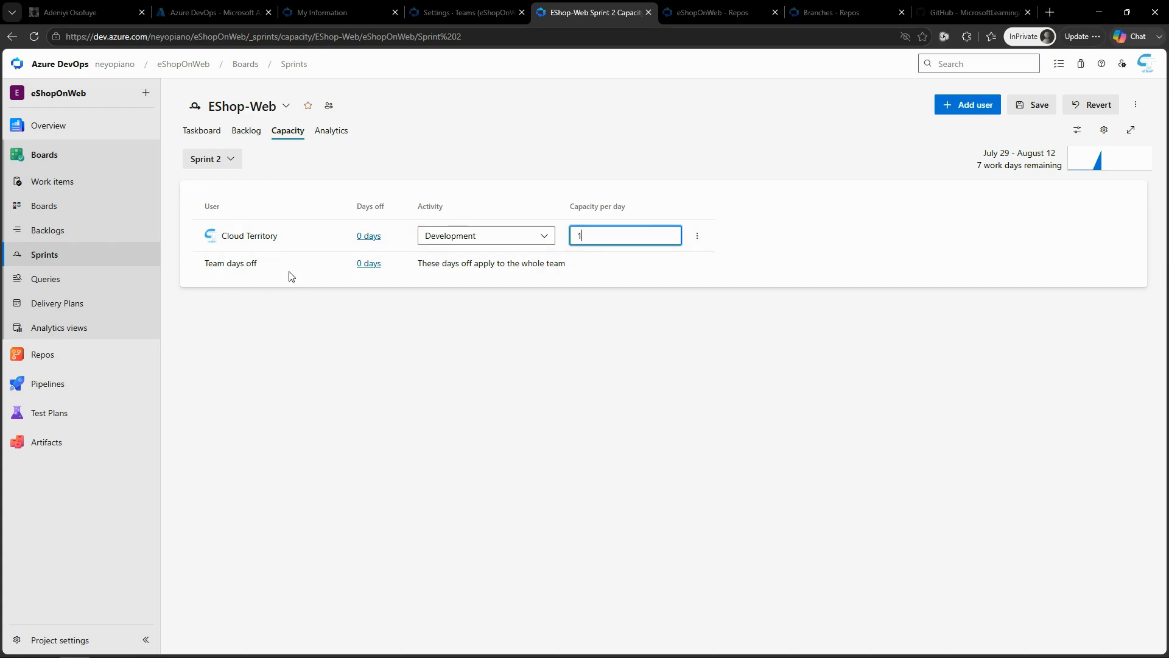
click(453, 308)
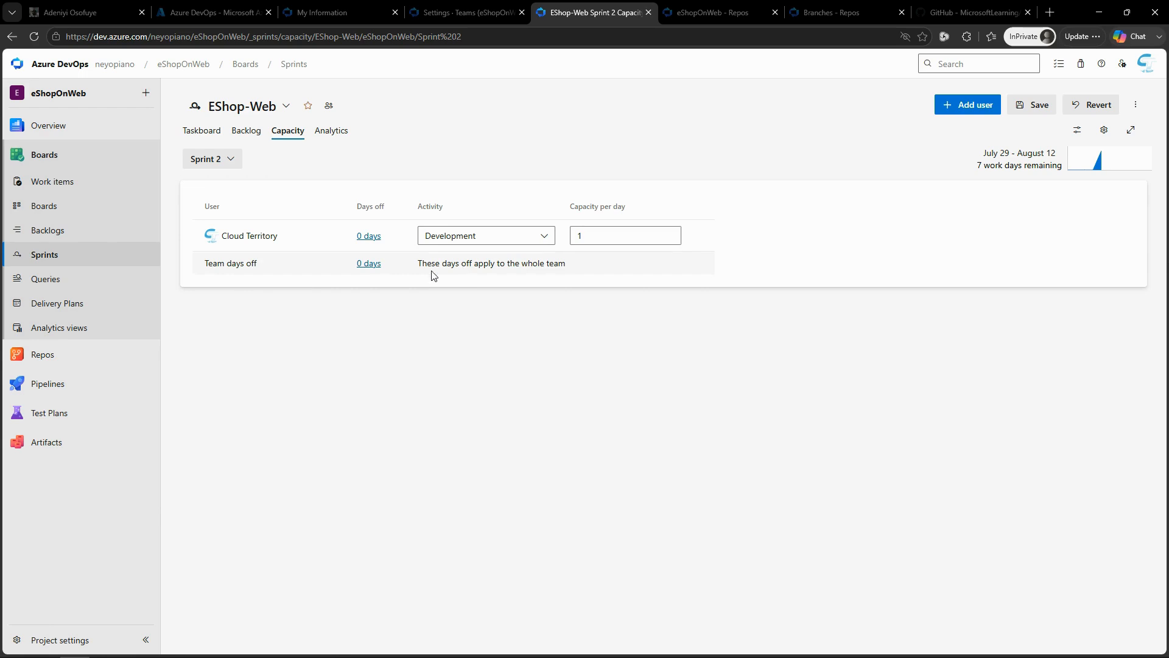
mouse_move(49, 412)
click(1035, 108)
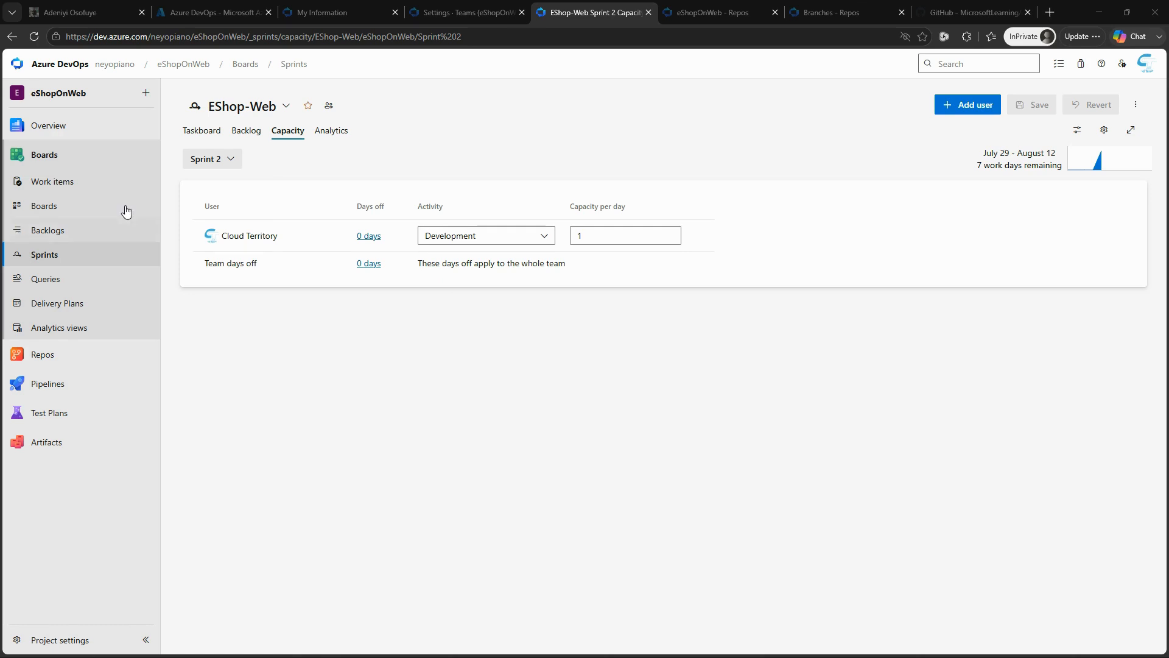
Step: In the EShop-Web board settings, add a tag color for the tag "data" using 20% lighter yellow
click(45, 208)
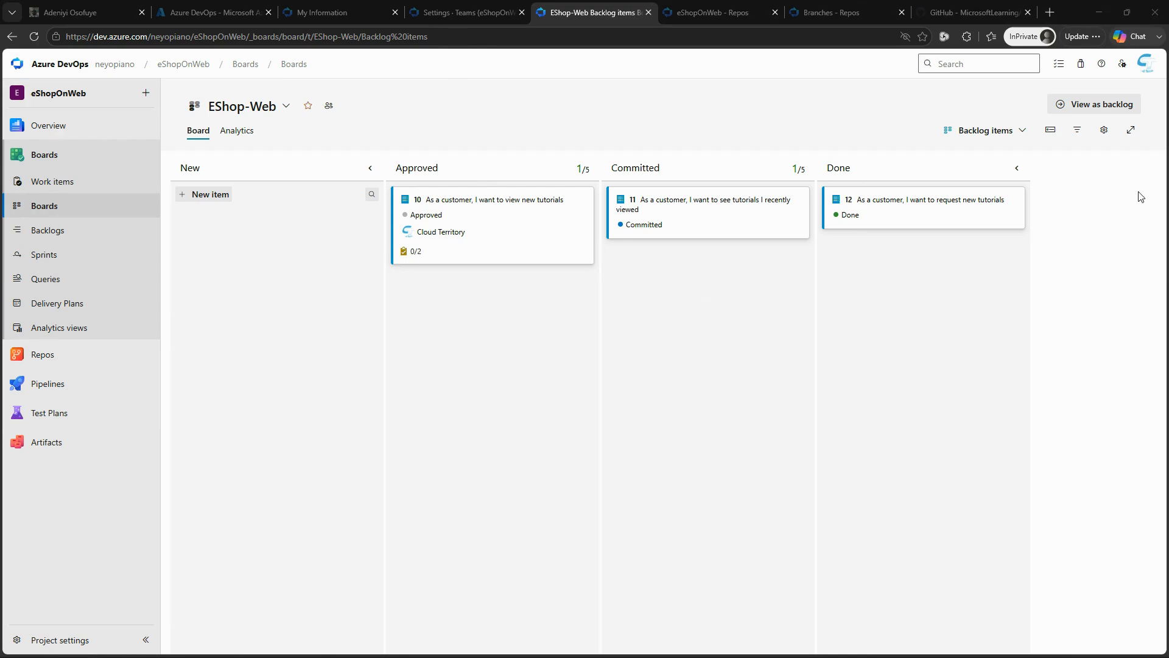
click(1105, 134)
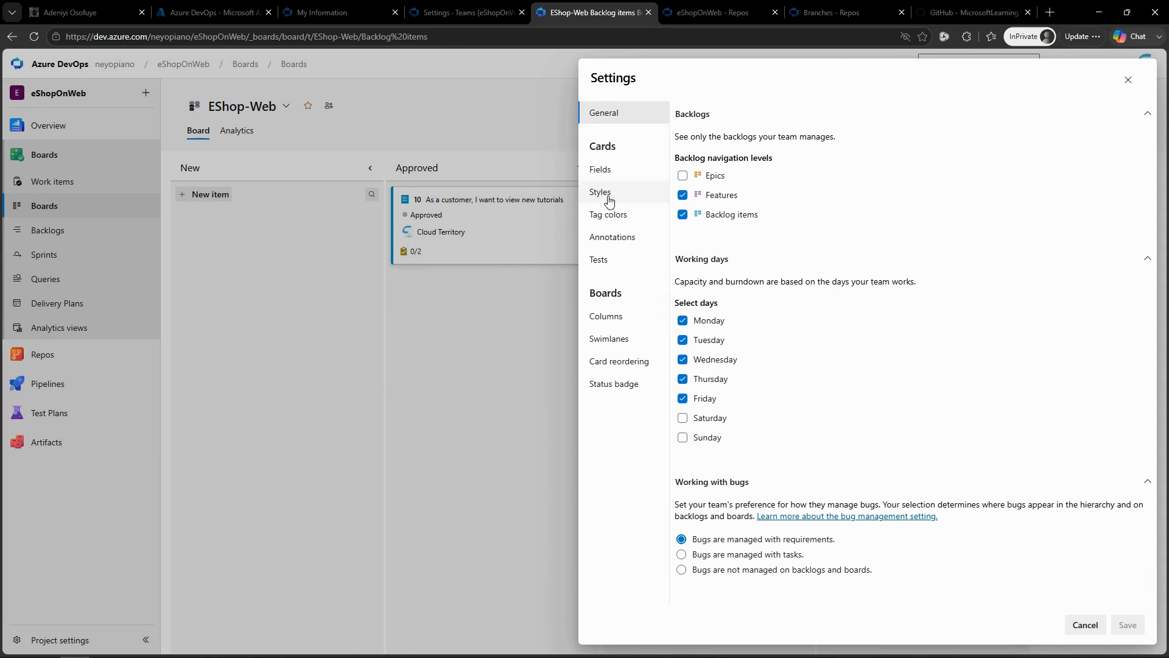
click(607, 217)
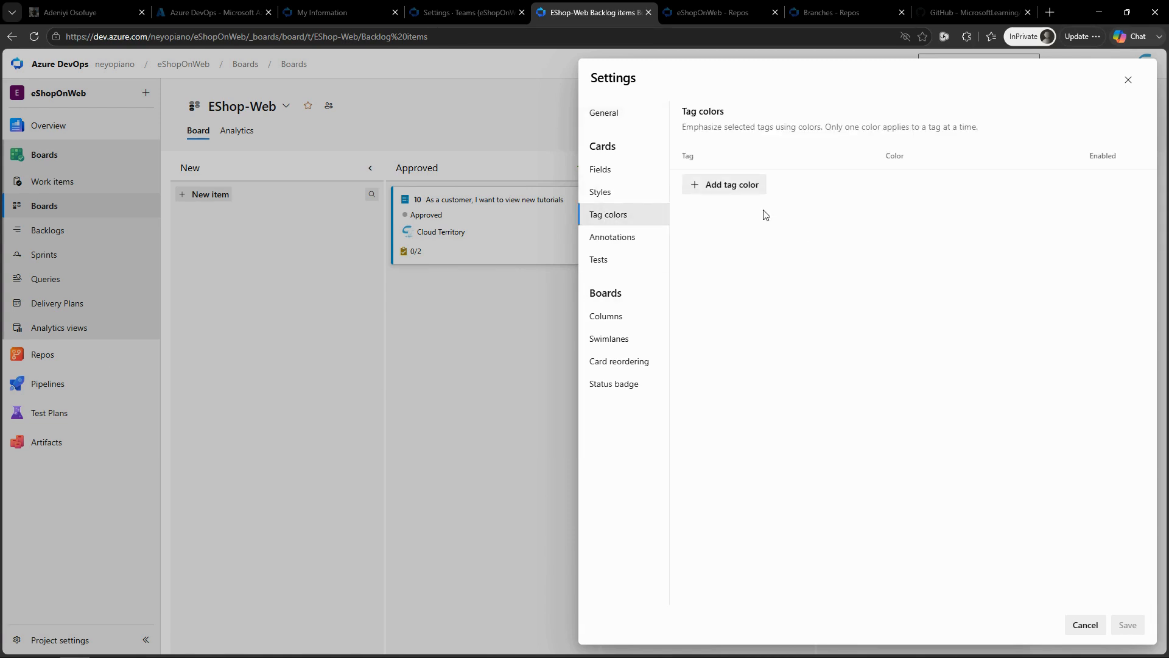
click(736, 190)
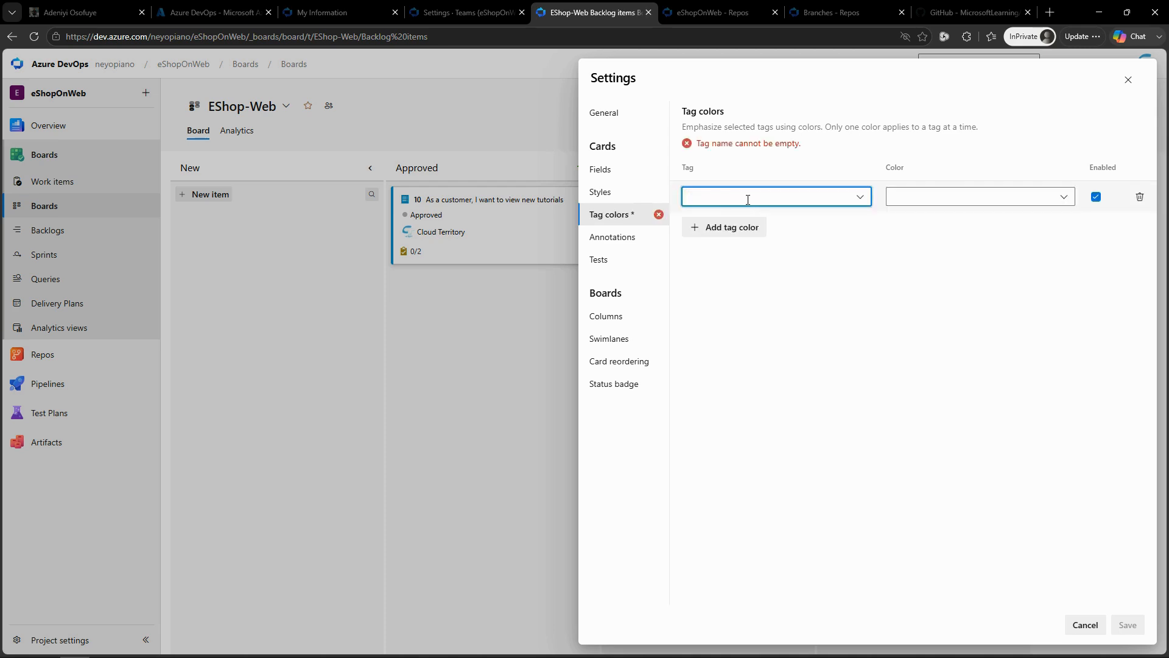
click(748, 200)
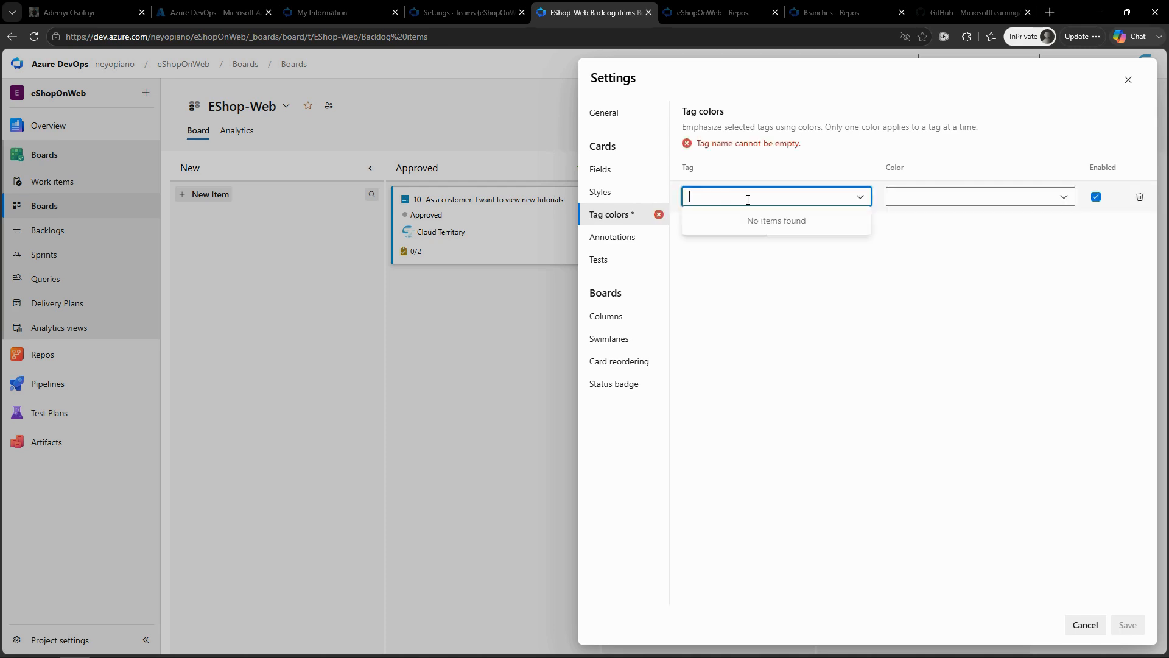
click(860, 197)
click(774, 198)
text(da)
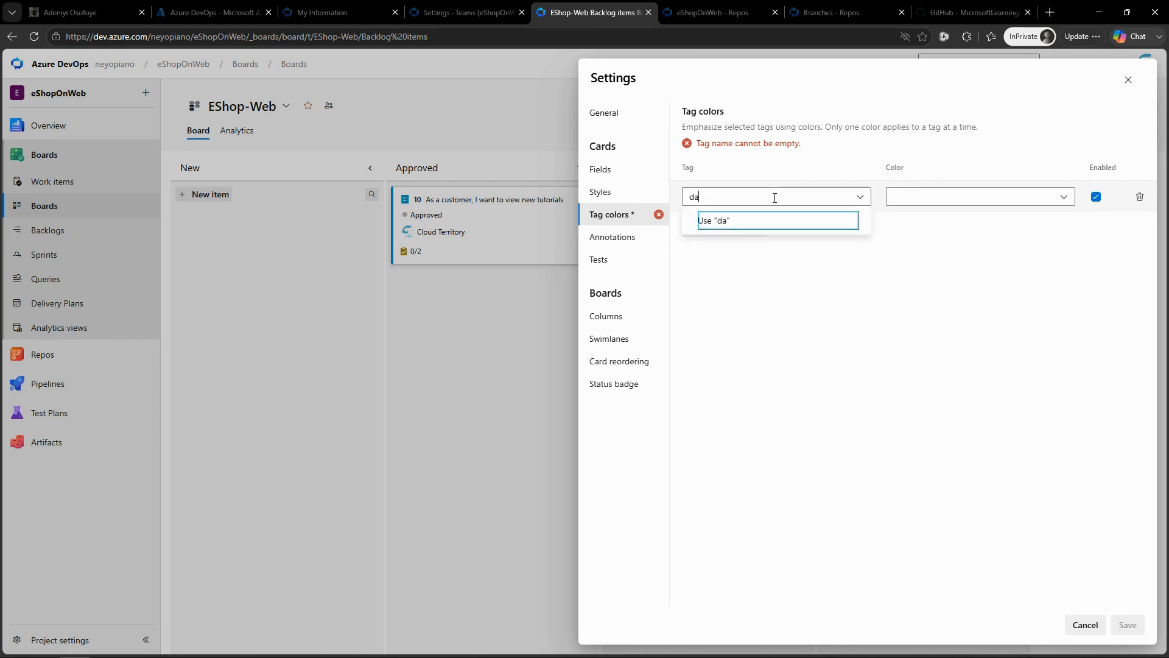
text(ta)
click(1066, 198)
click(1065, 197)
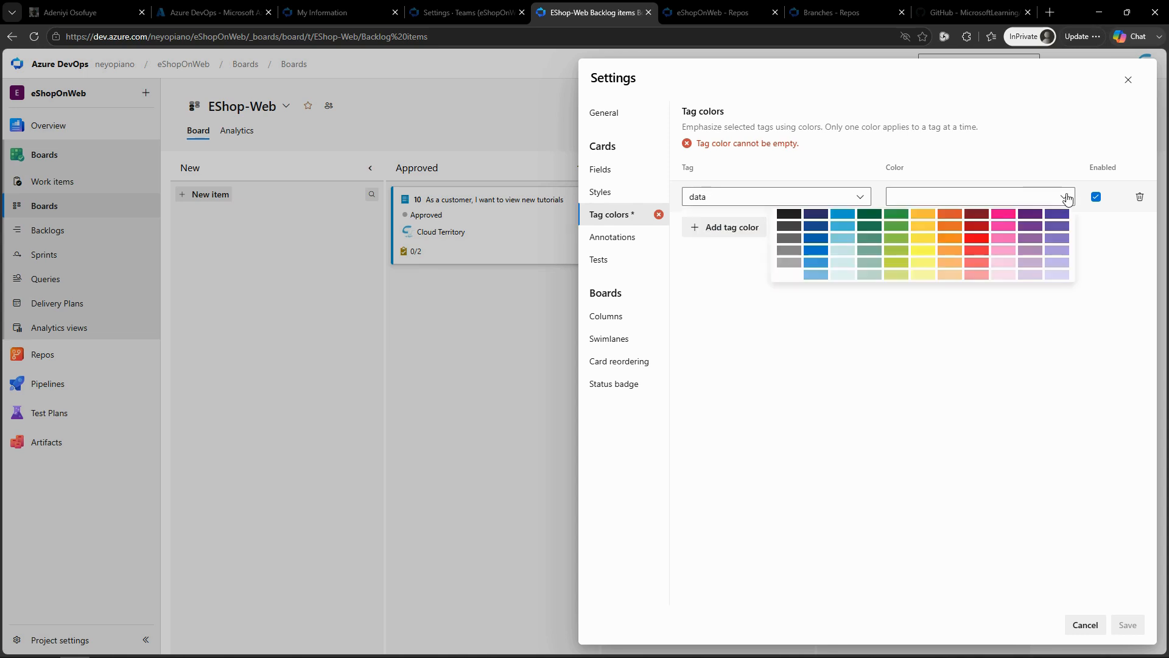
click(922, 240)
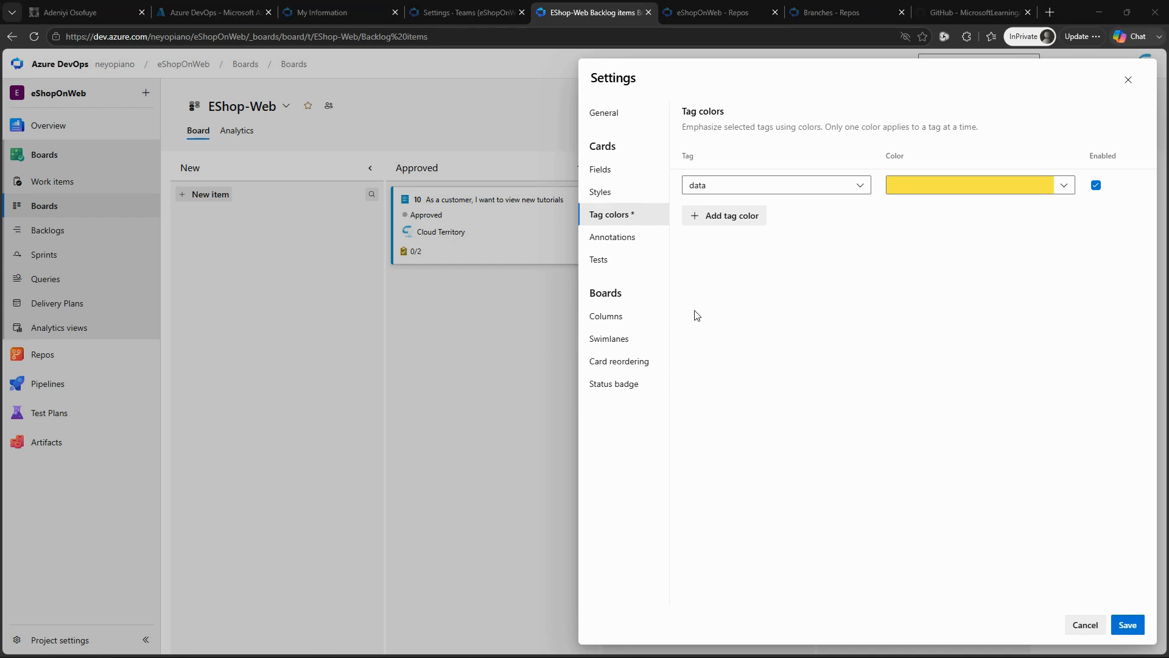
Step: Review the card annotations and tests options, and save the board settings
click(620, 236)
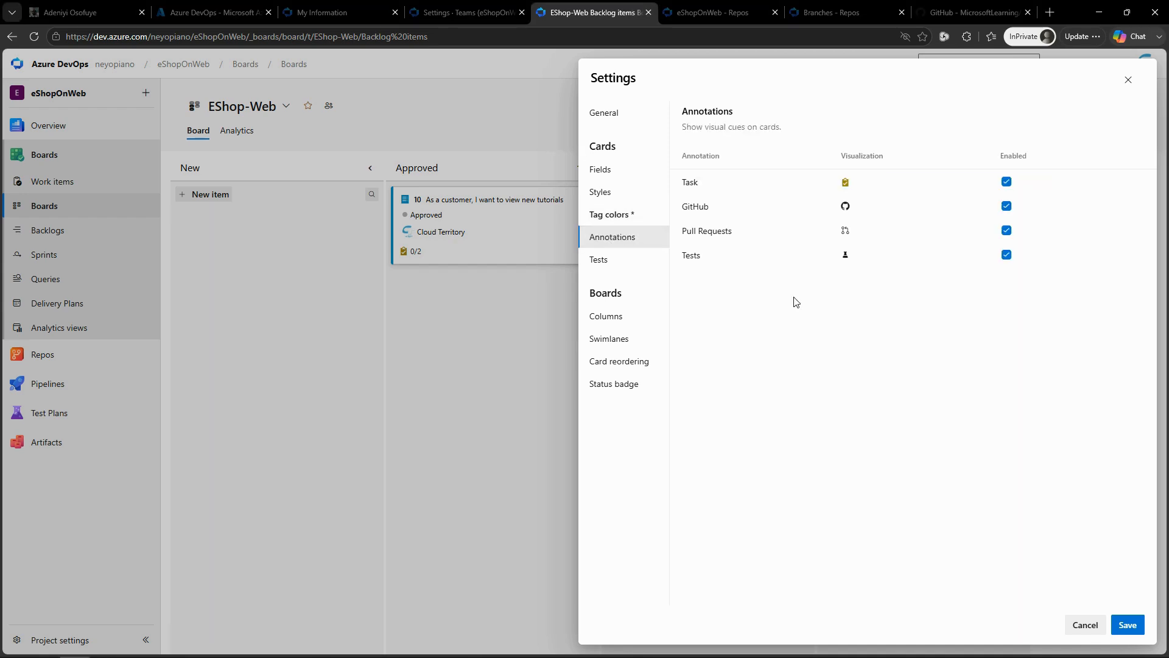
click(609, 263)
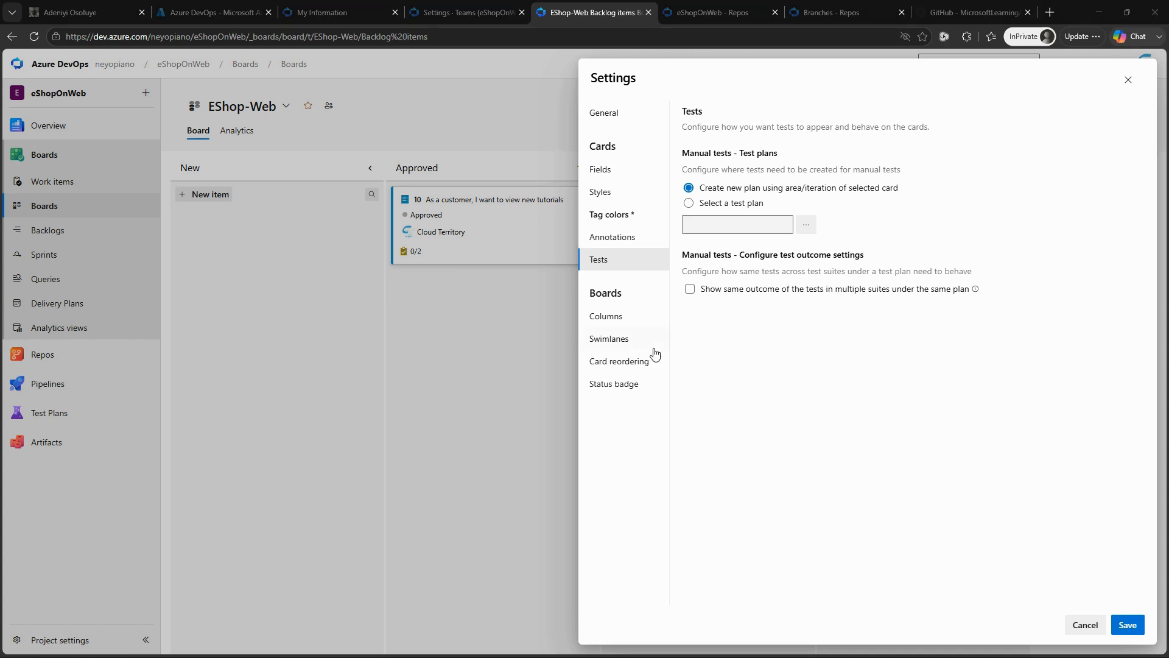
click(1125, 625)
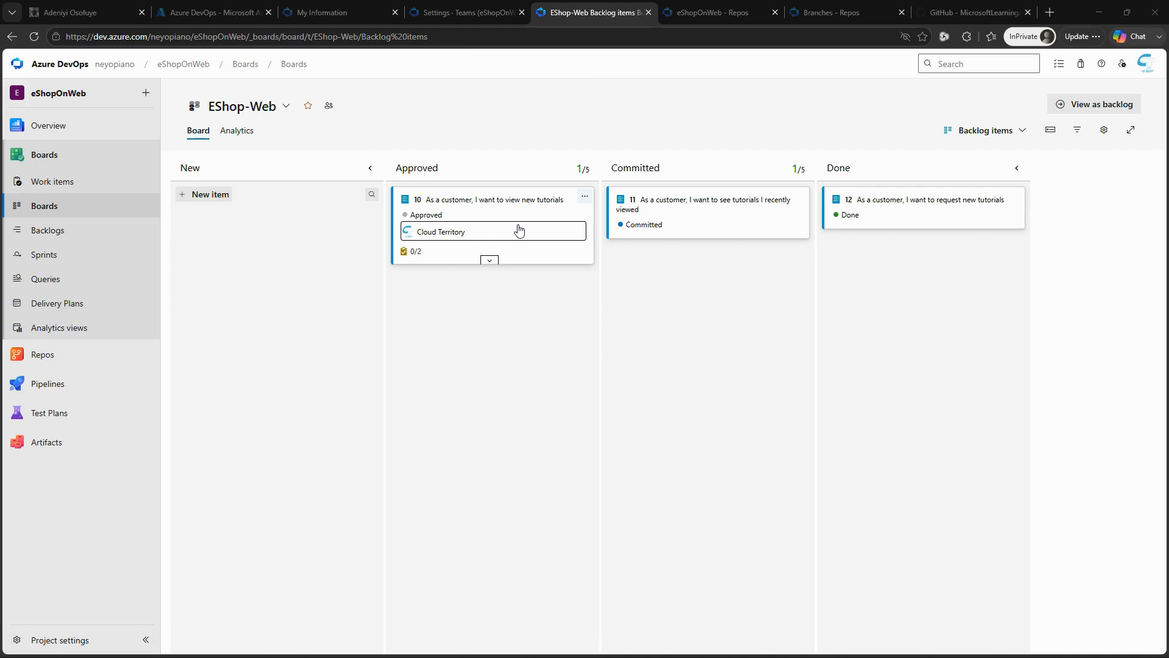
Step: Add the tags "data" and "ux" to the "As a customer, I want to view new tutorials" item, and save and close it
click(512, 201)
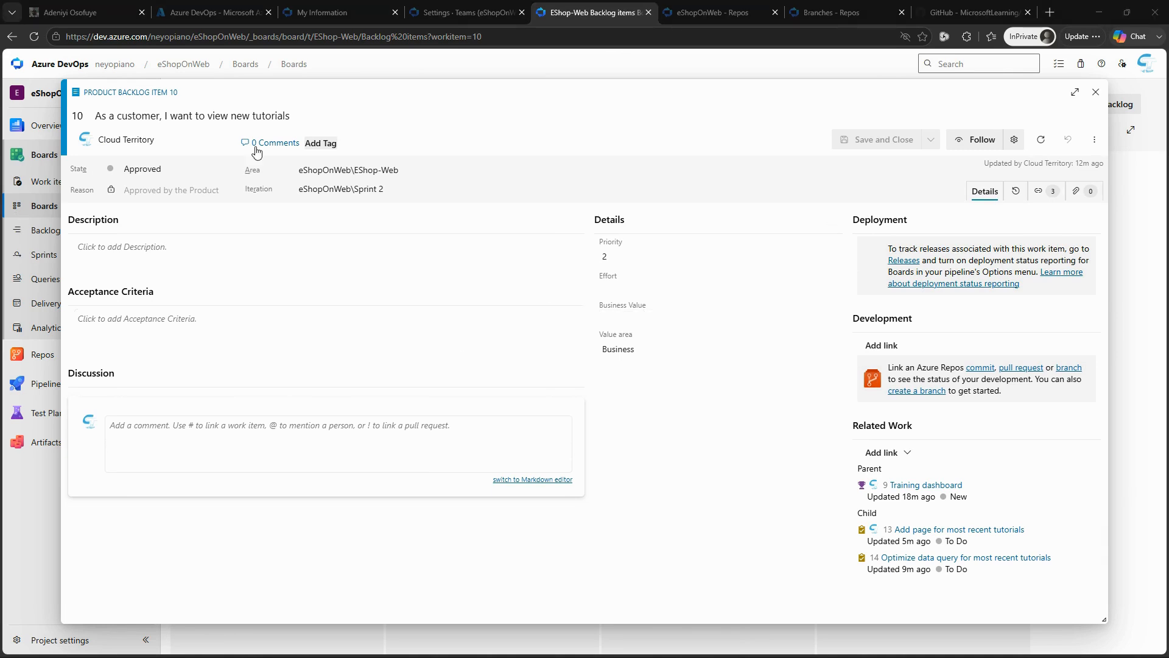
click(320, 143)
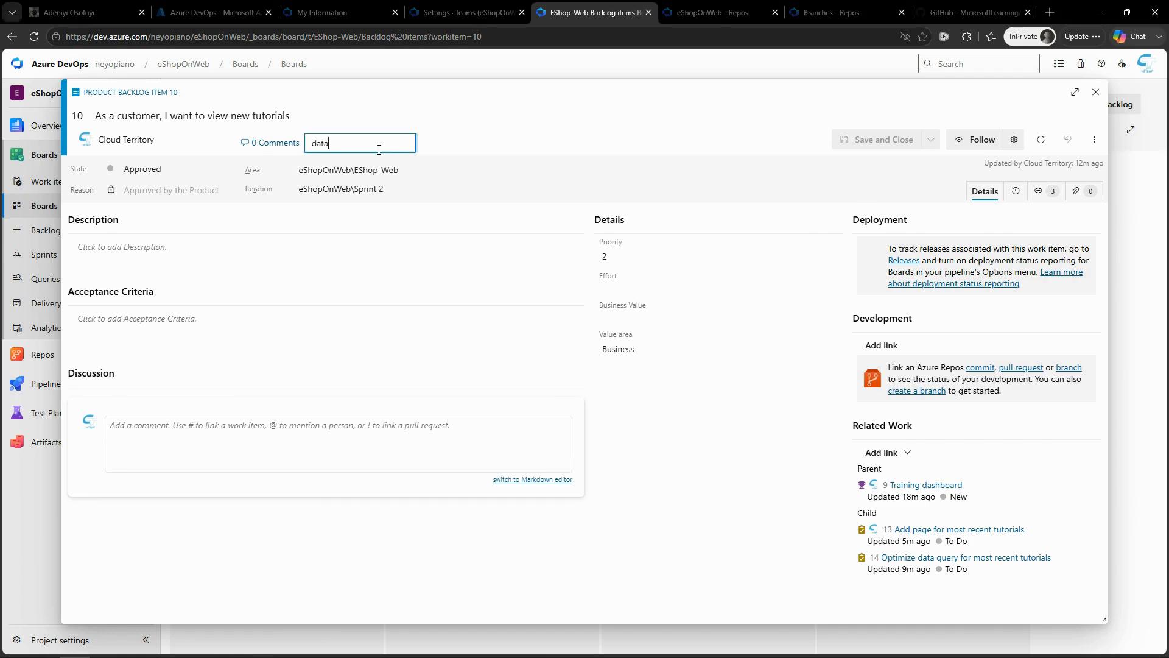
text(data)
key(Return)
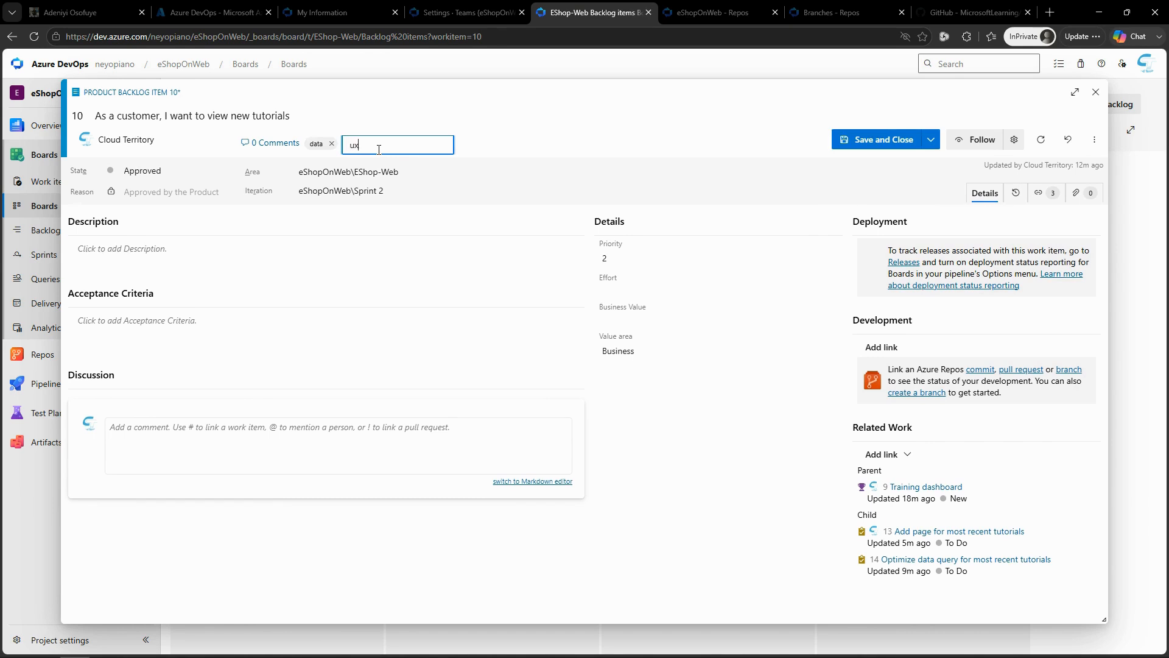
key(Return)
click(868, 140)
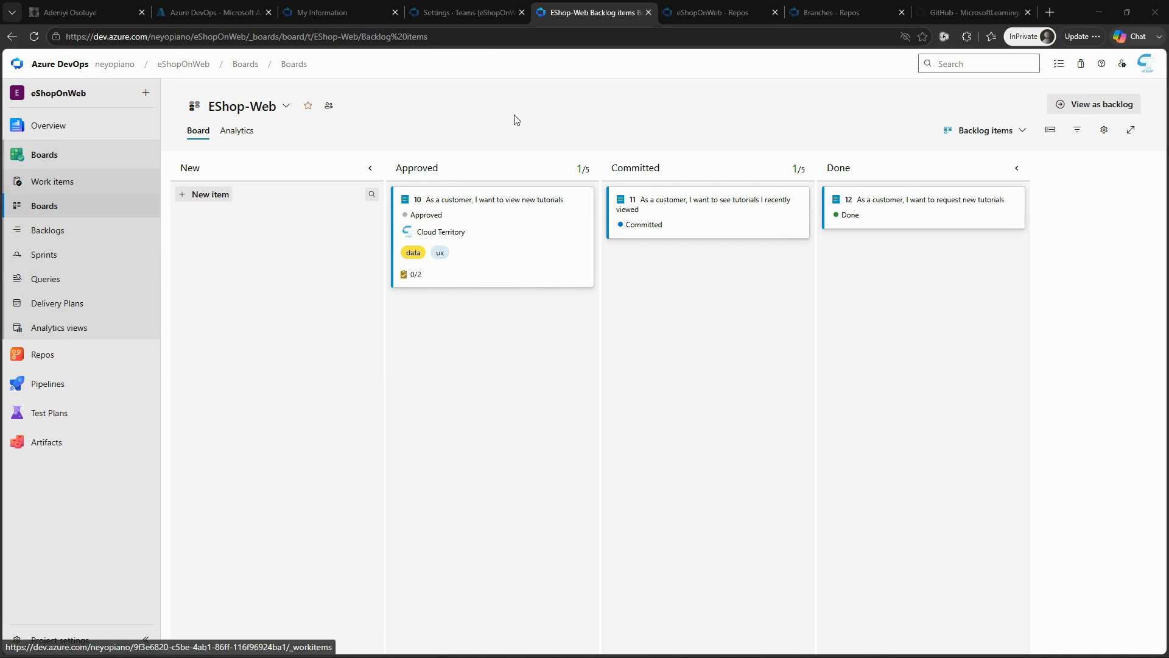
Step: In the board settings, add a column named "QA Approved" with a WIP limit of 1
click(1104, 130)
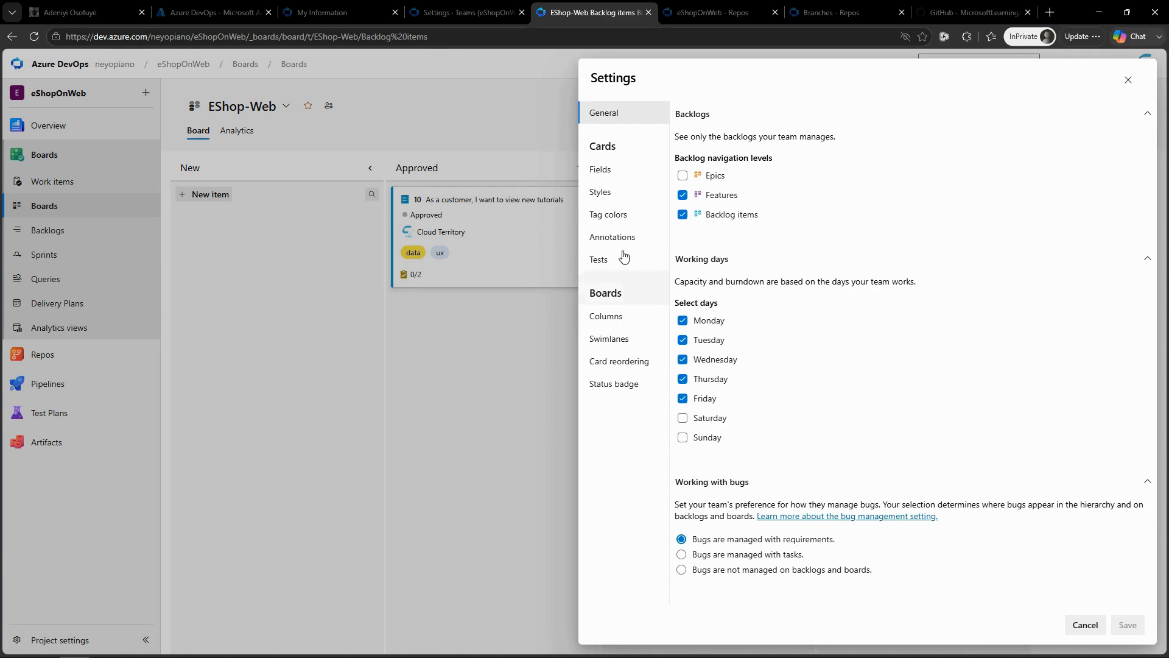
click(615, 319)
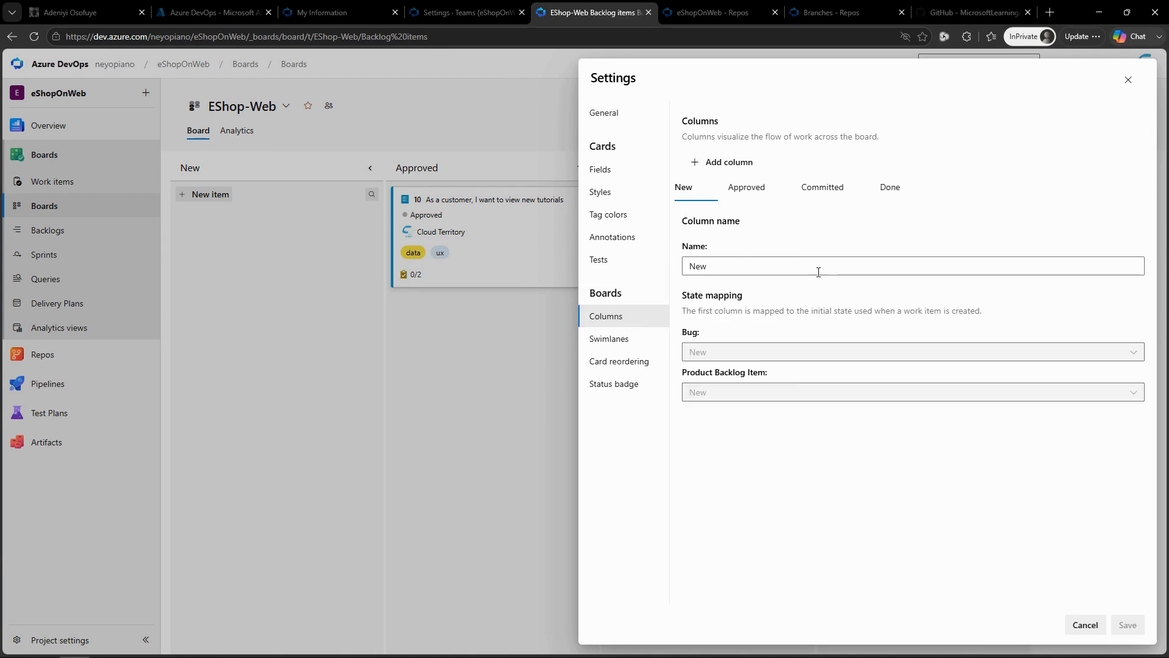
click(722, 163)
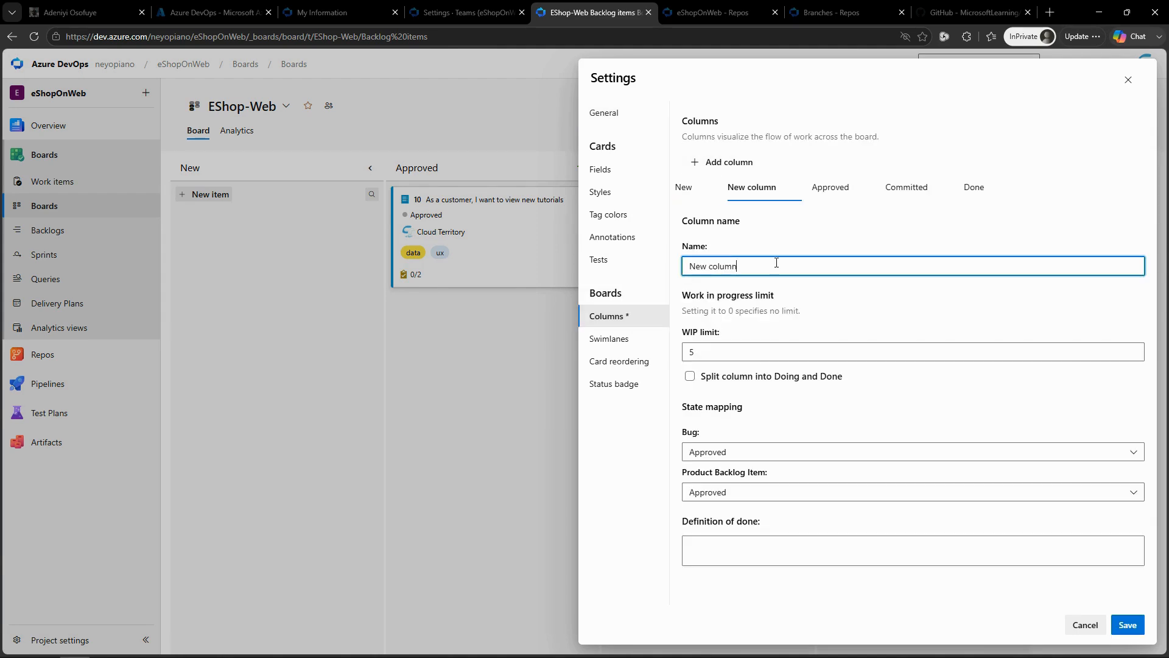
drag(763, 266, 649, 271)
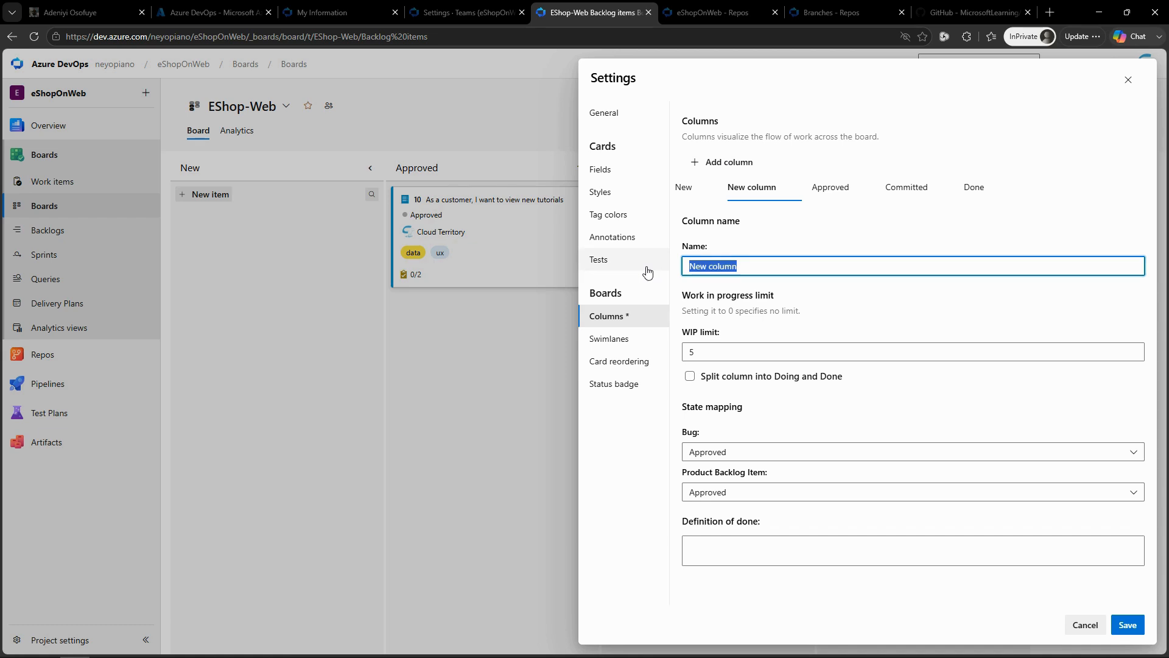
text(QA Approved)
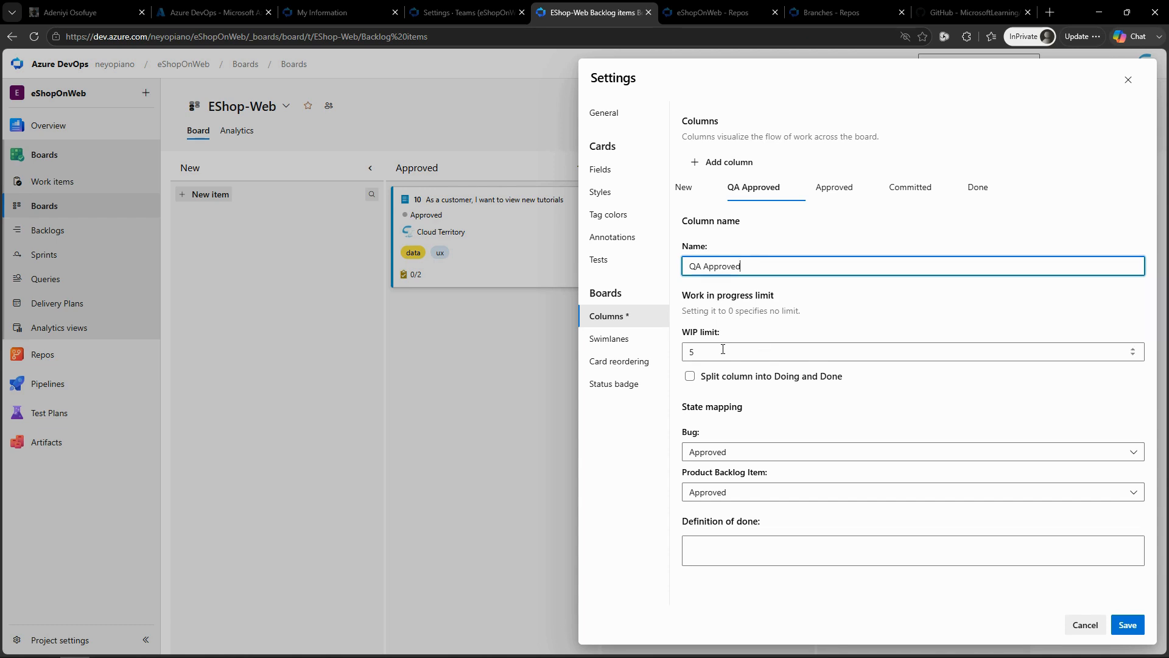
key(Tab)
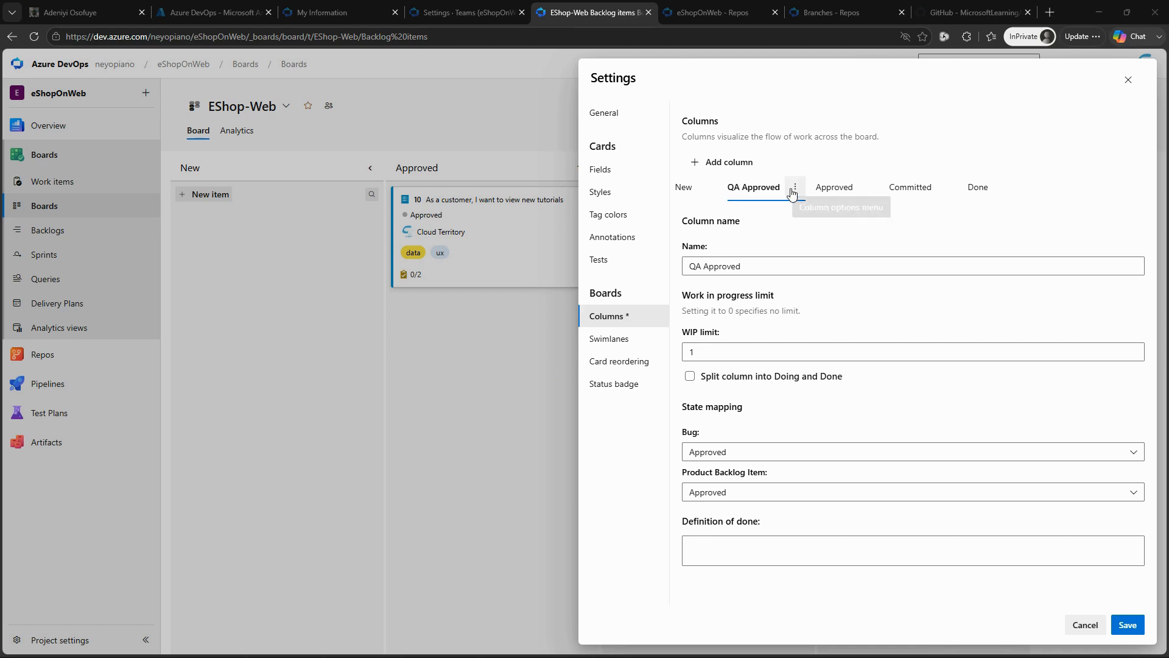
Step: Move the QA Approved column past Approved and Committed so it sits directly before Done
click(794, 189)
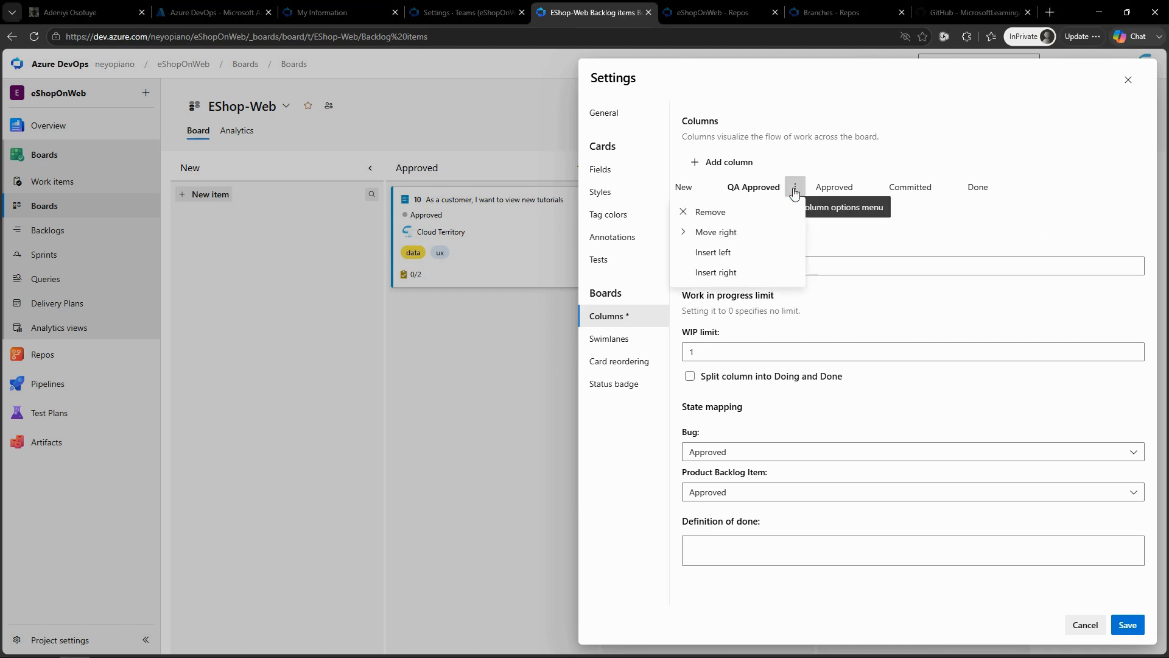
click(745, 233)
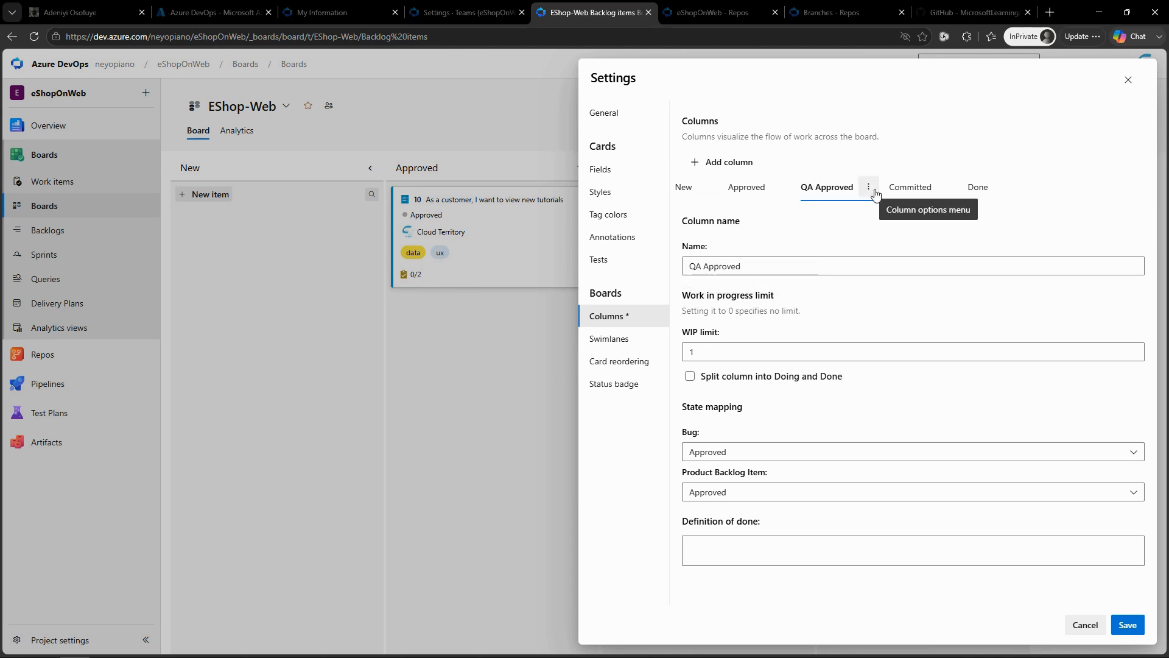
click(874, 192)
click(823, 254)
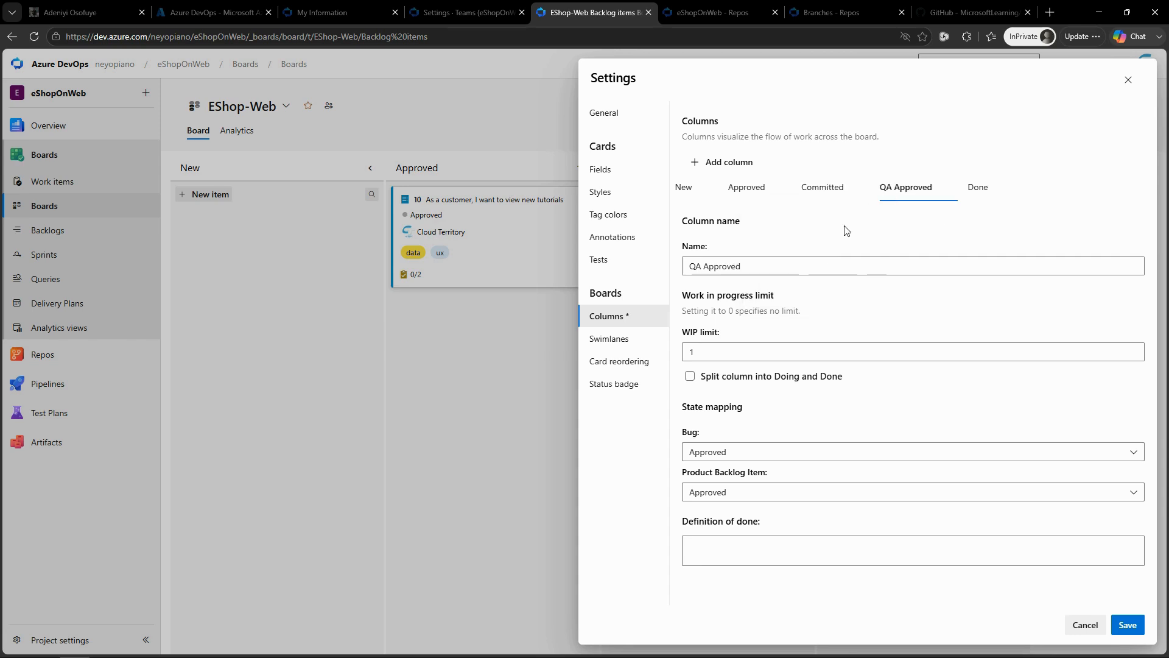
Step: Save the column settings, and try the QA Approved limit by moving cards 11 and 10 into it, returning card 11 to Committed
click(1128, 626)
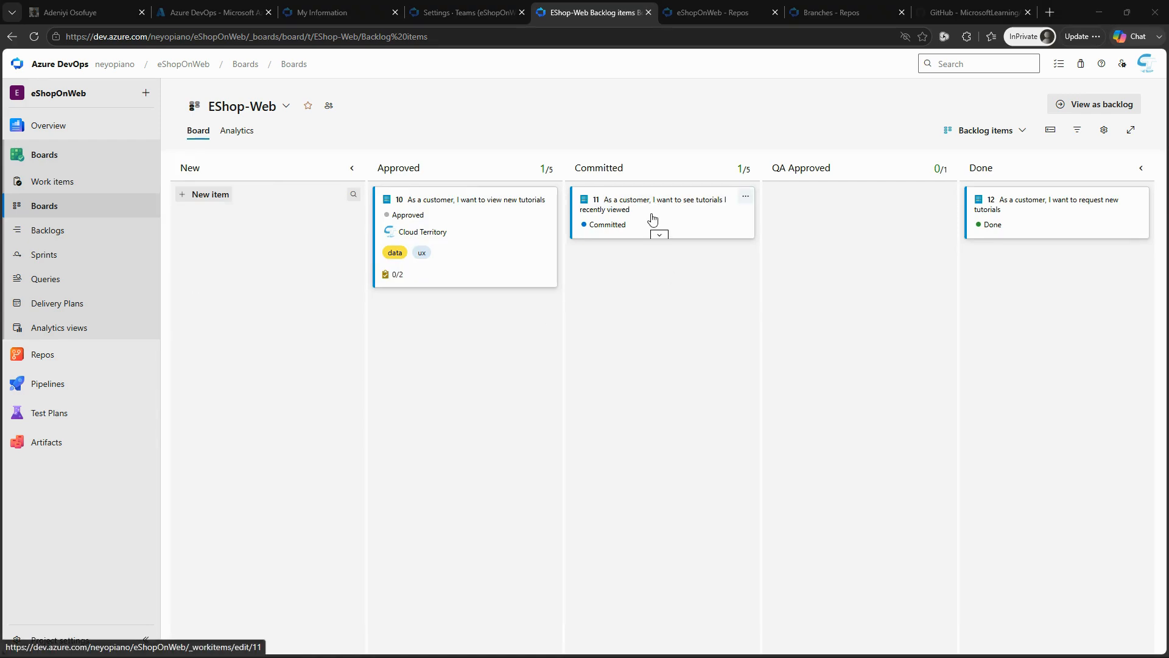
drag(652, 219, 861, 256)
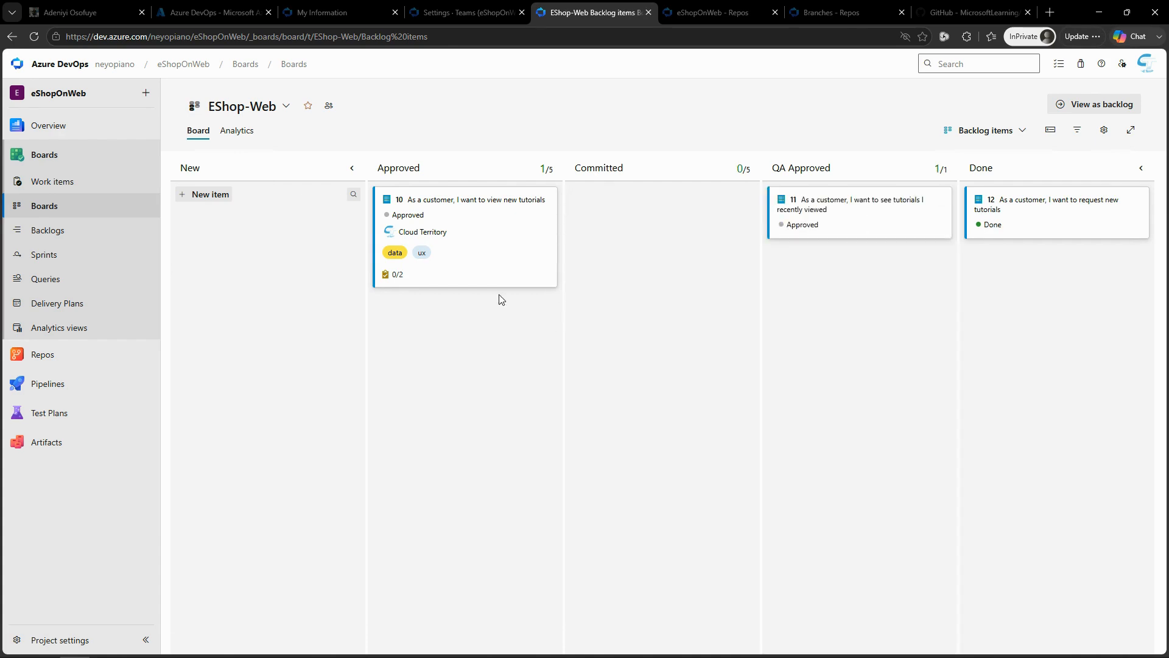
drag(492, 224, 884, 283)
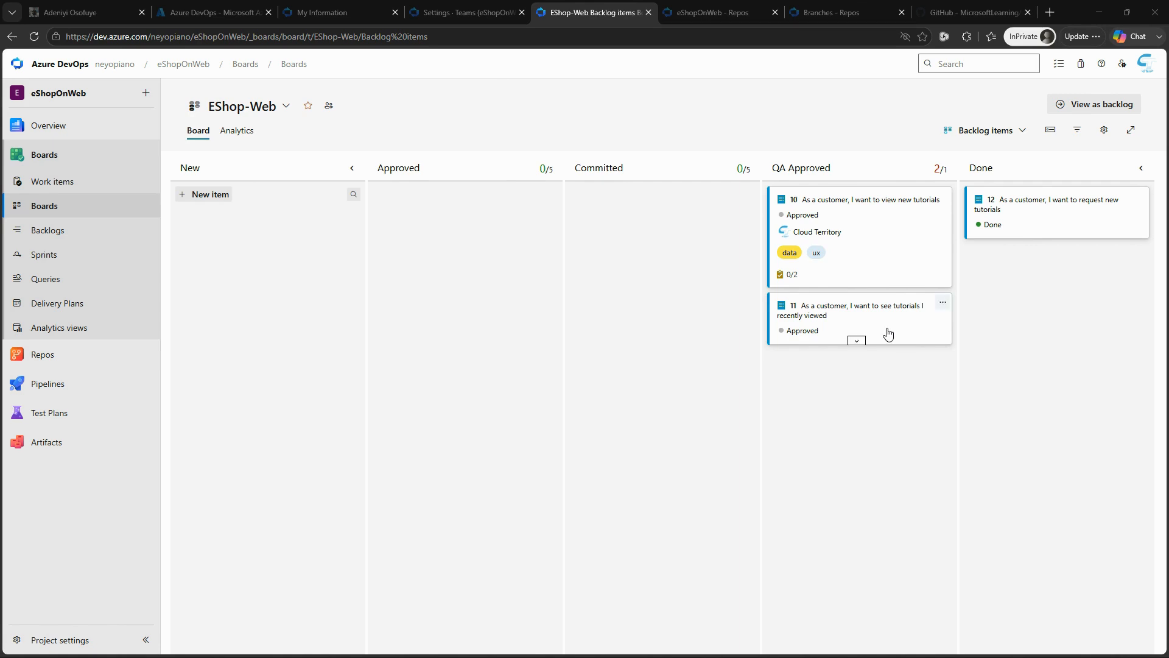
drag(880, 325, 668, 207)
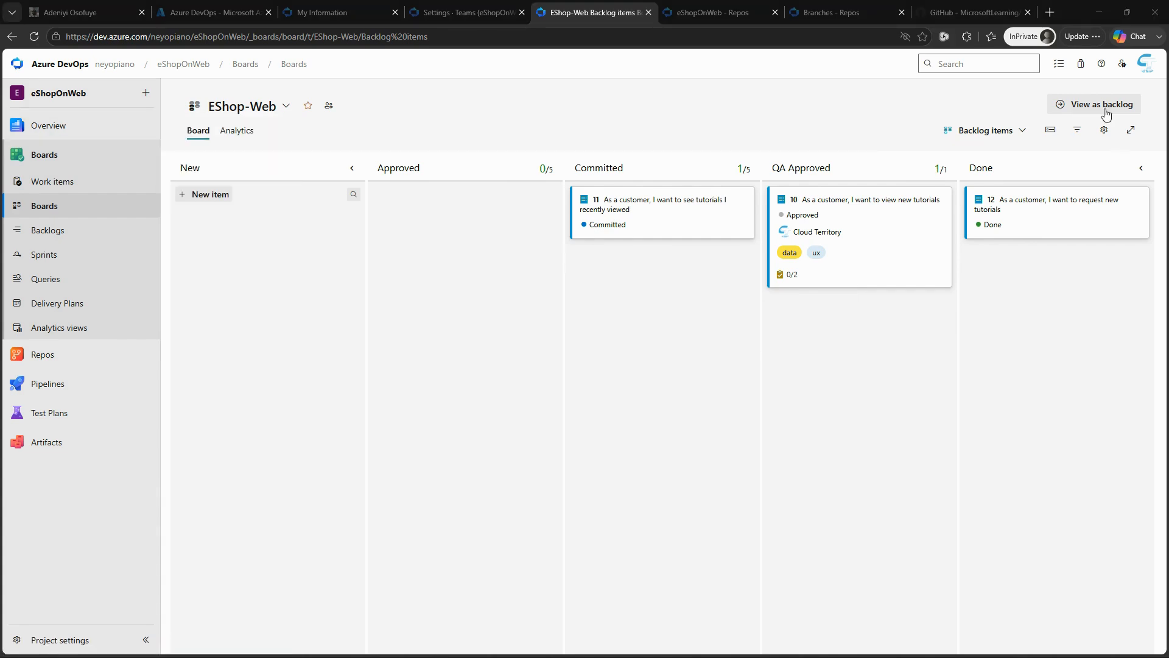
Step: Split the QA Approved column into Doing and Done, paste its definition of done, and save the board settings
click(1104, 130)
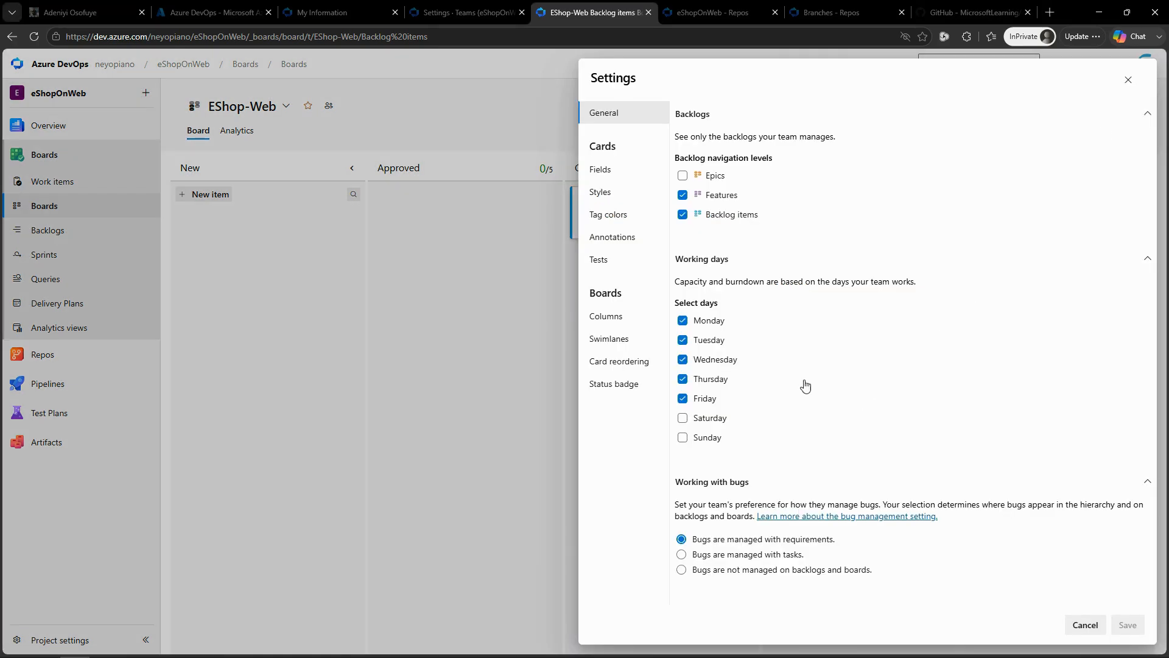
click(611, 317)
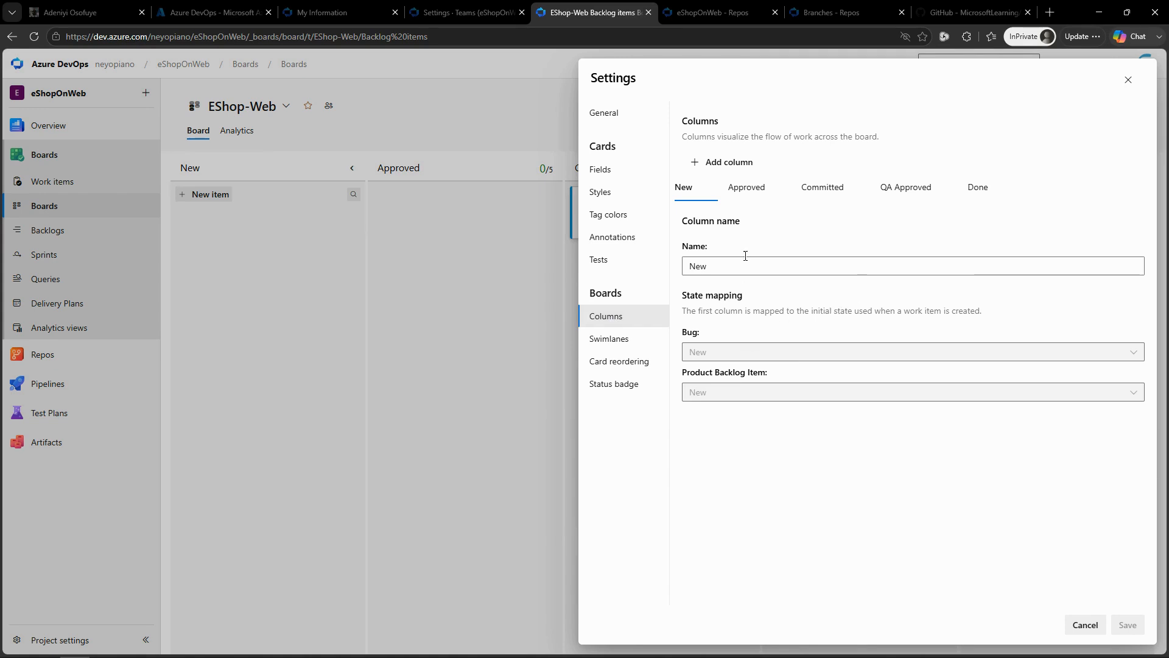
click(909, 190)
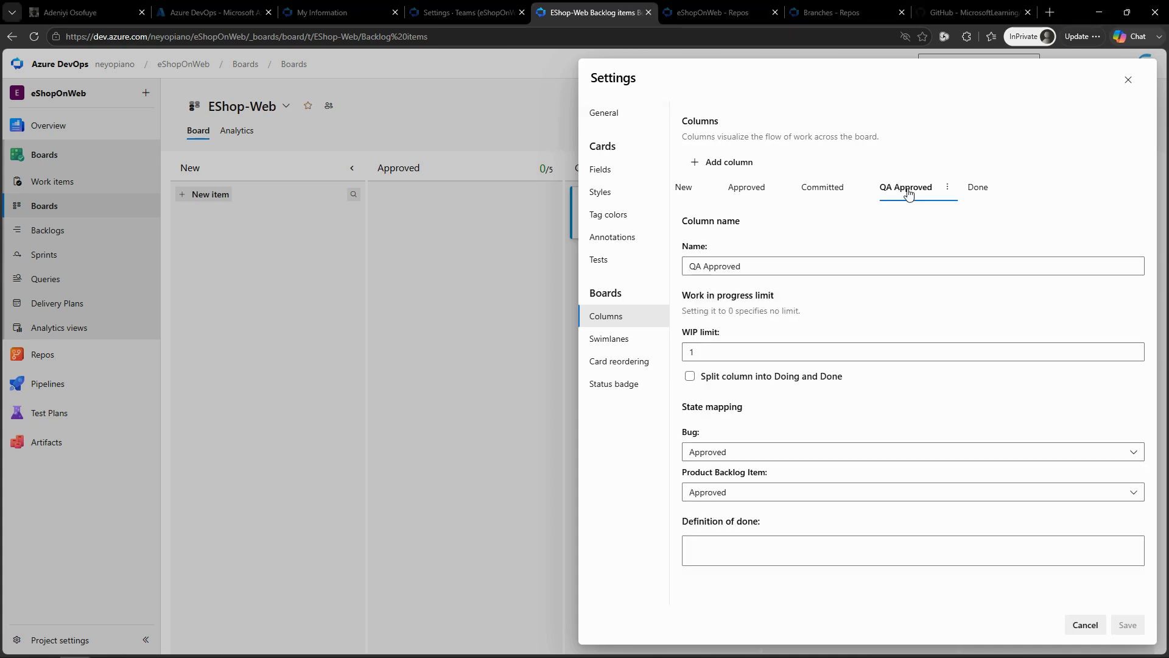
click(690, 377)
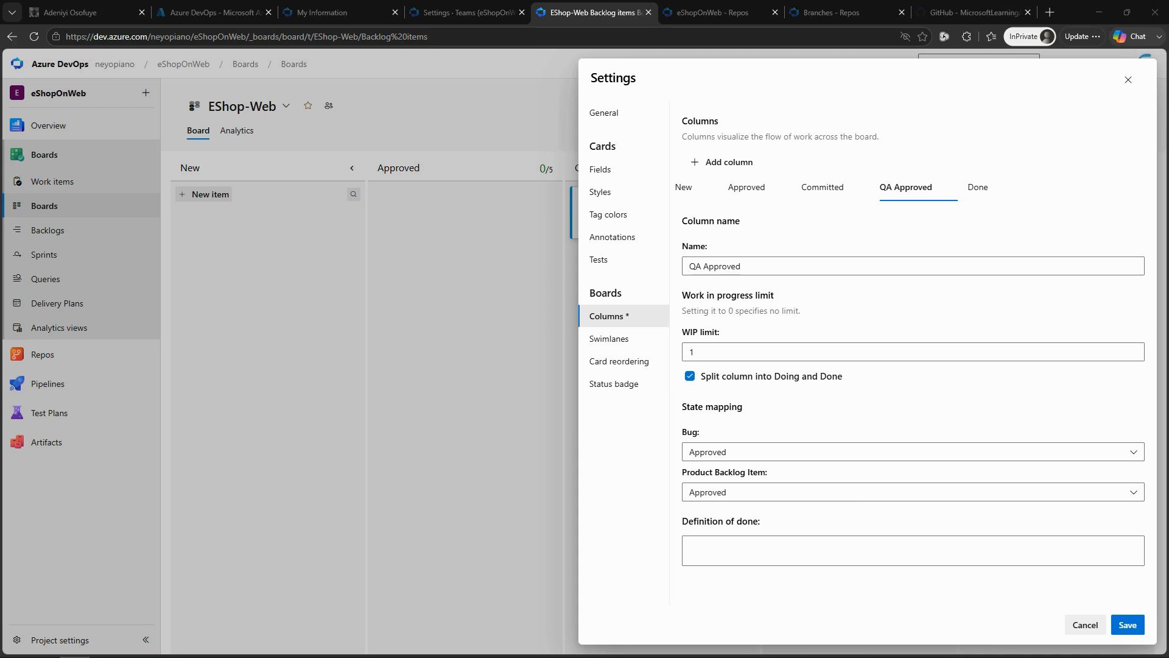
click(771, 538)
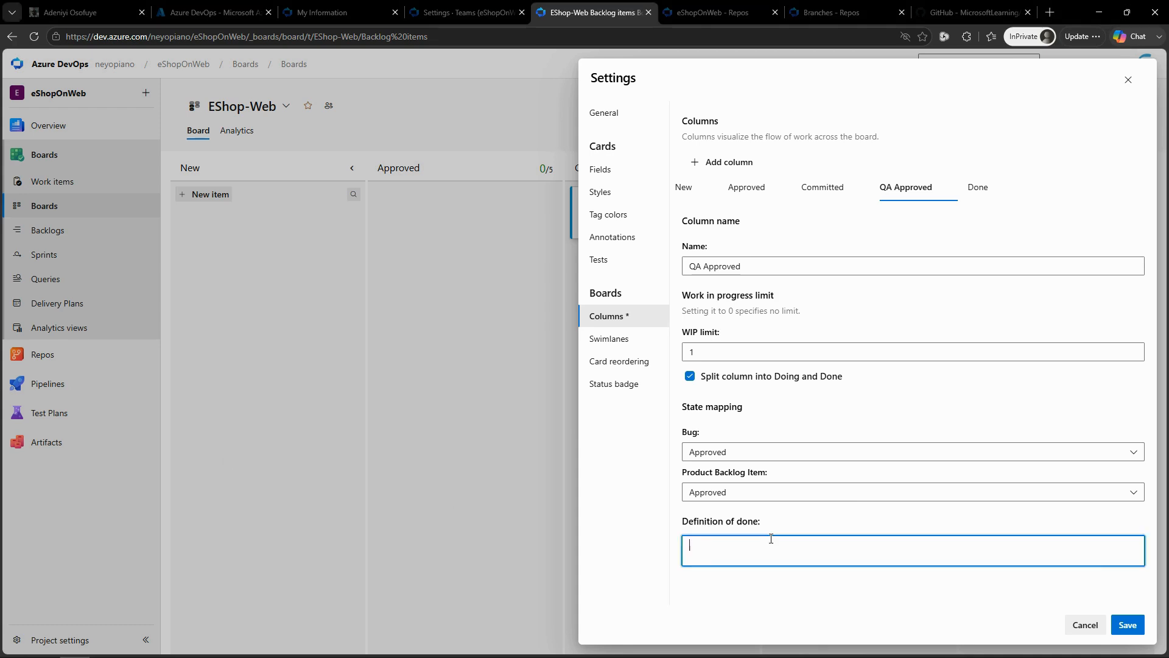
text(Passes **all** tests)
click(1127, 624)
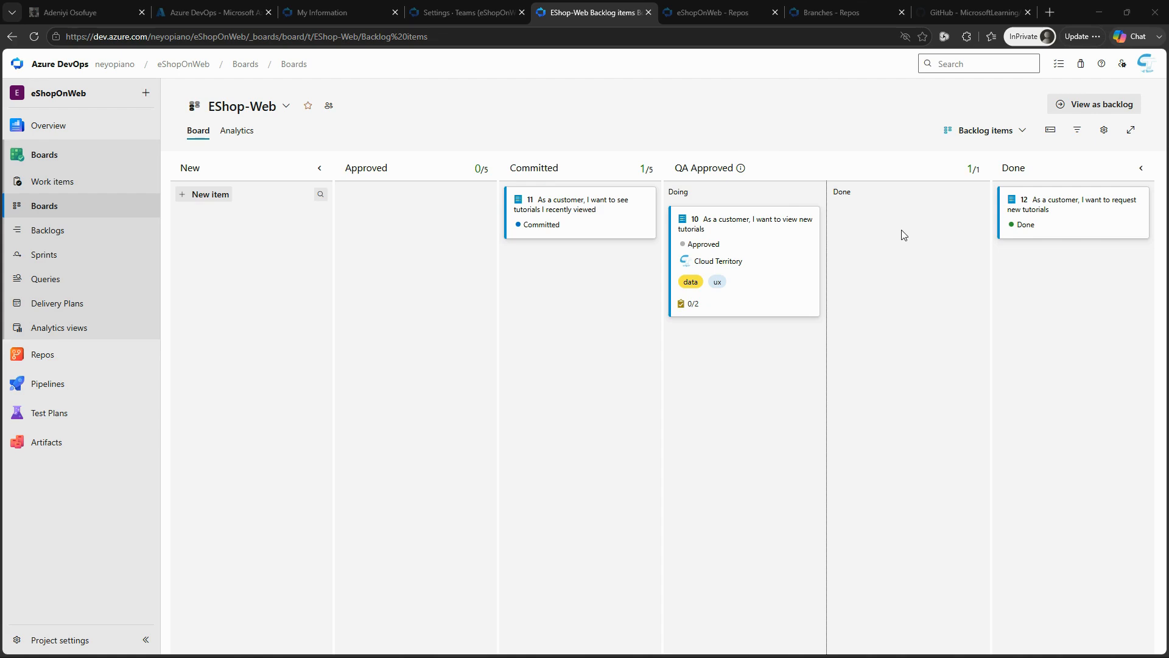
Step: In the board settings, add a swimlane named "Expedite" above the default lane
click(1109, 130)
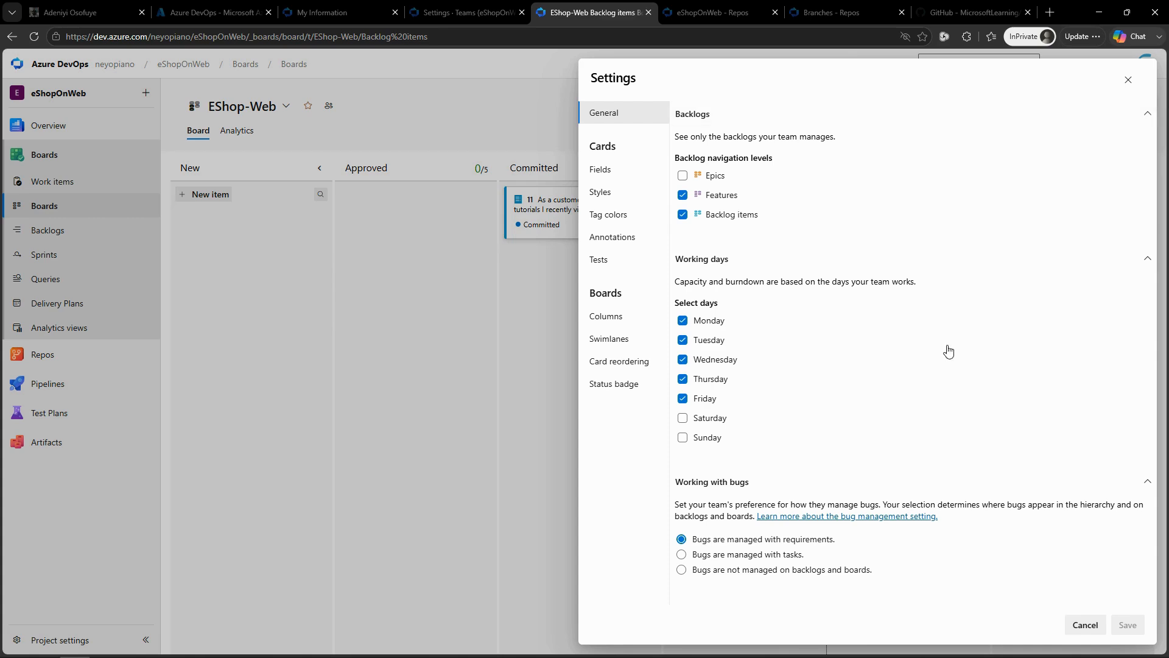
click(611, 341)
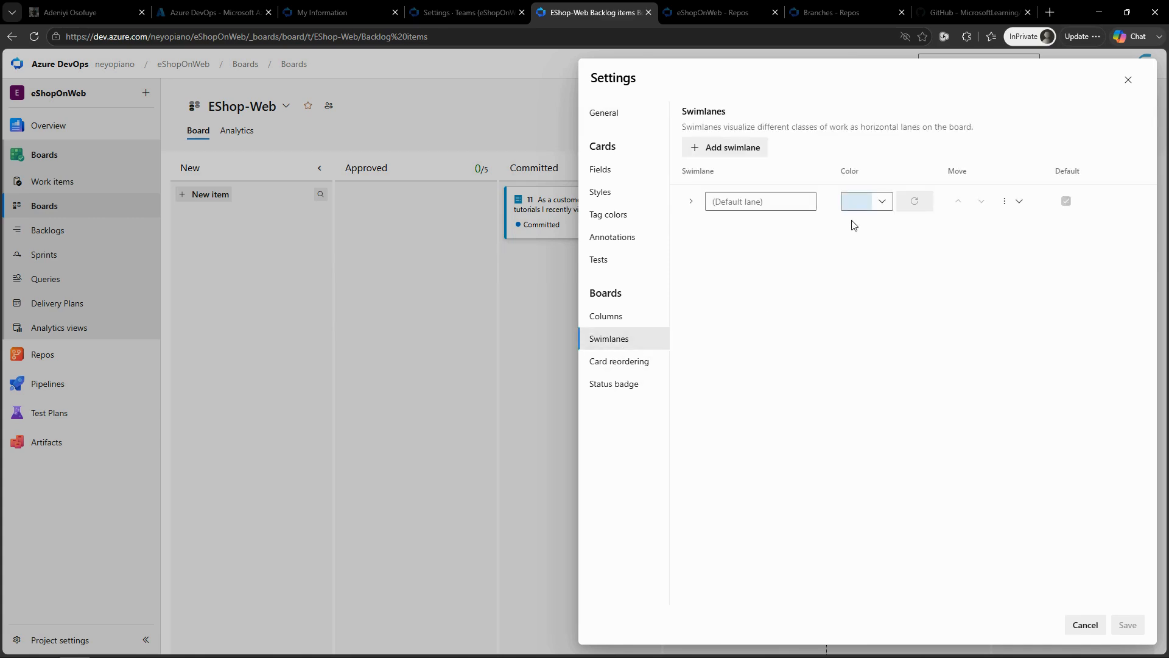
click(730, 150)
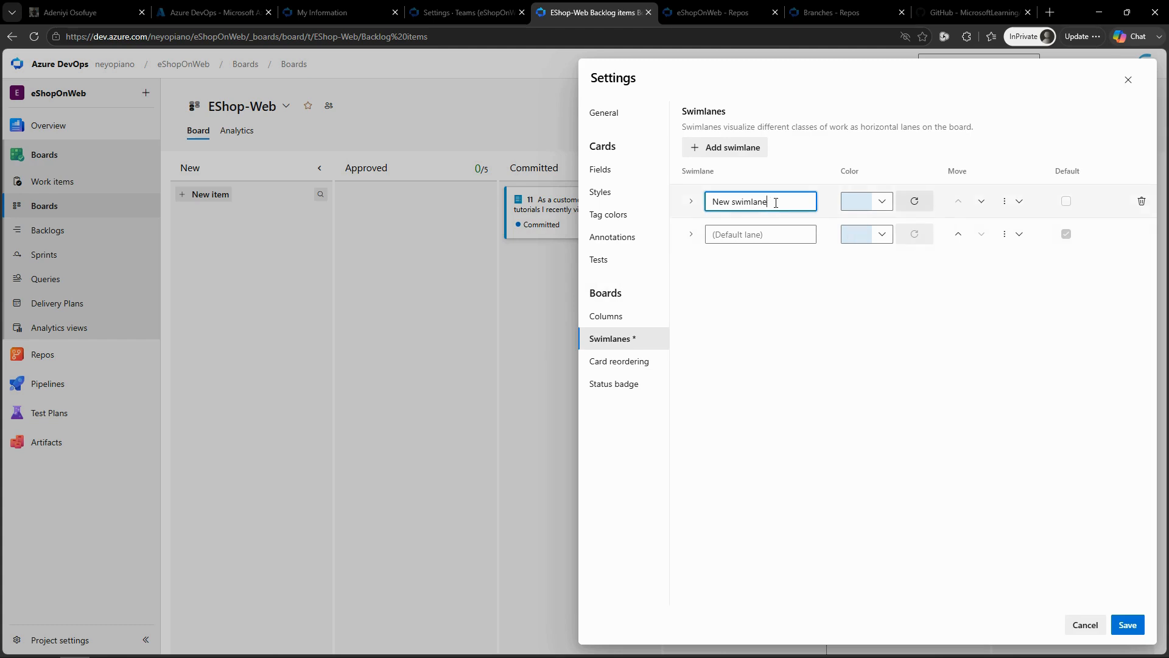
key(ctrl+a)
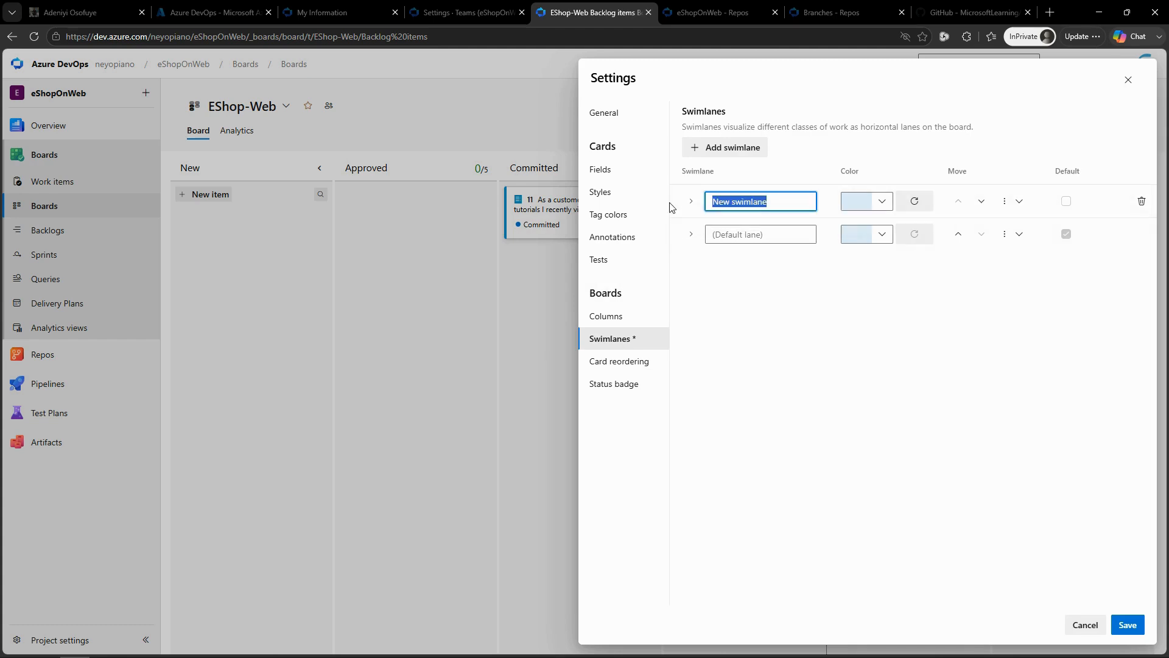
text(Ex)
text([ed)
key(BackSpace)
key(BackSpace)
key(BackSpace)
text(pedite)
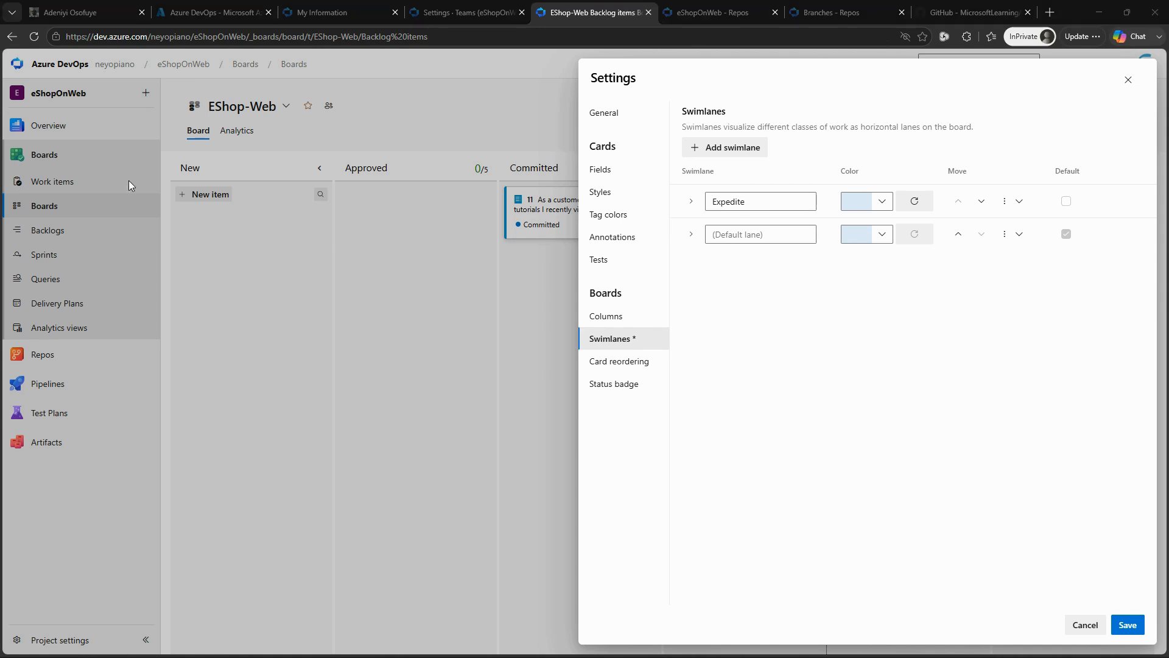
Step: Set the Expedite swimlane's color to green and save the board settings
click(880, 203)
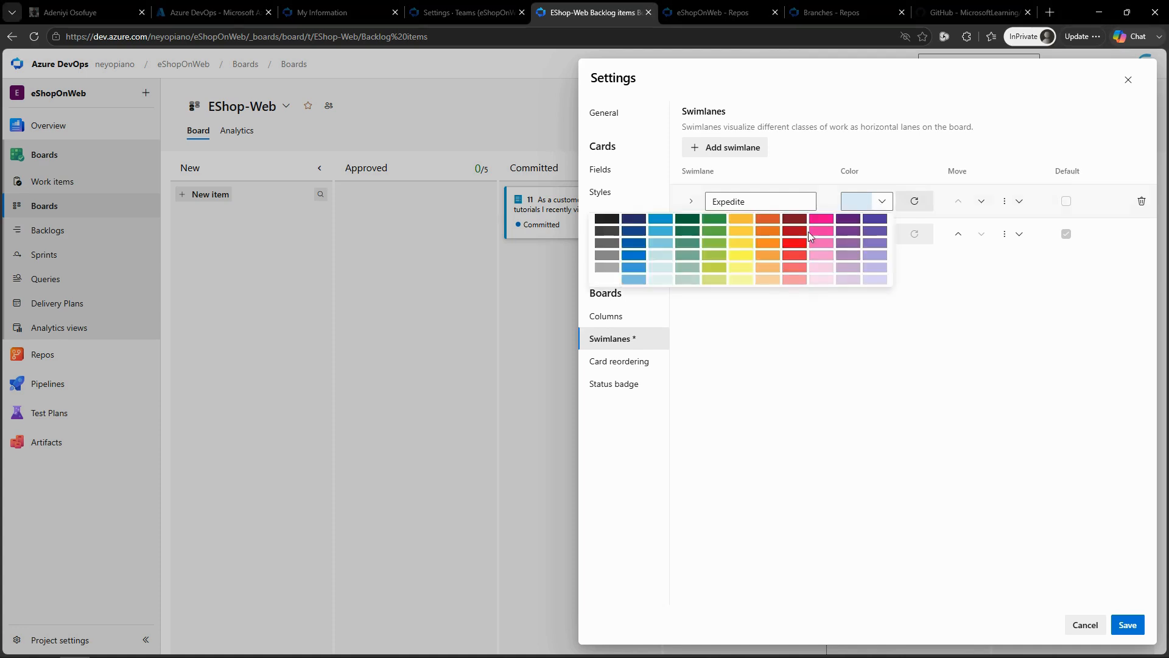
click(708, 230)
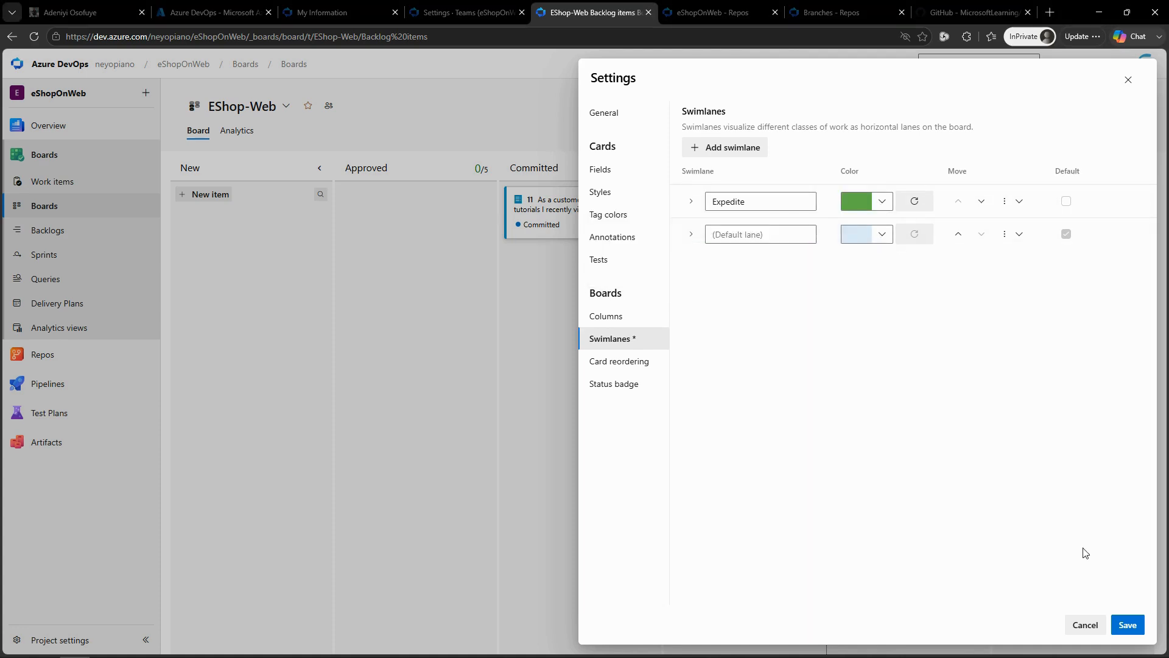
click(1128, 625)
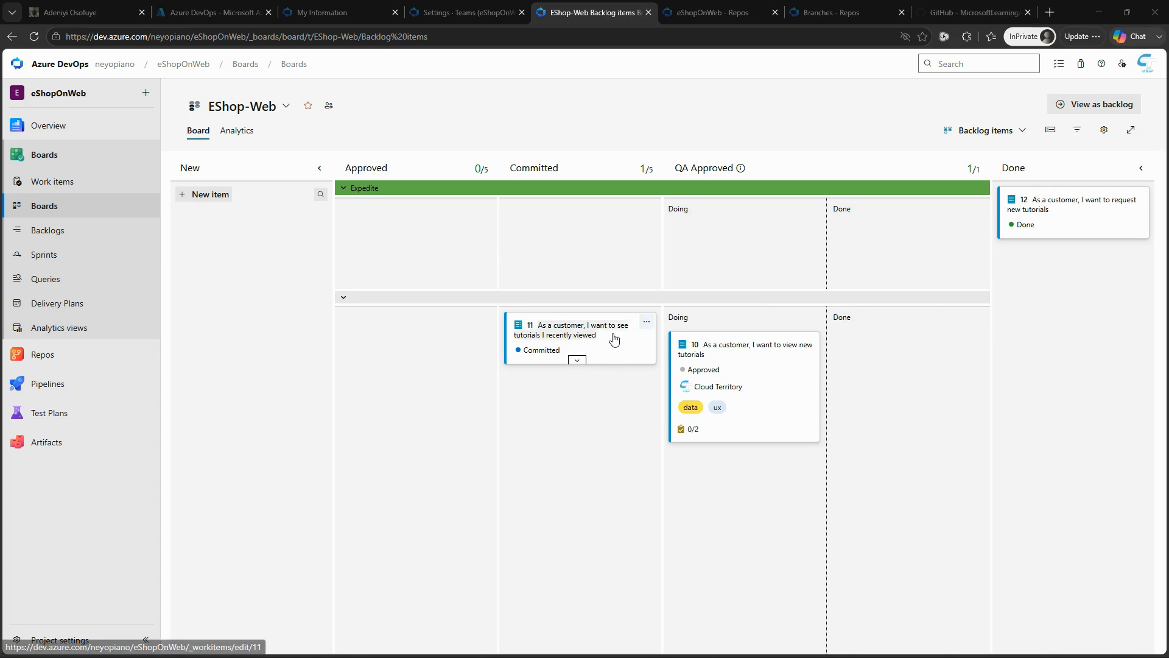
Step: Move card 11 from Committed to the Doing part of QA Approved in the Expedite swimlane, and reload the board
drag(611, 338, 774, 239)
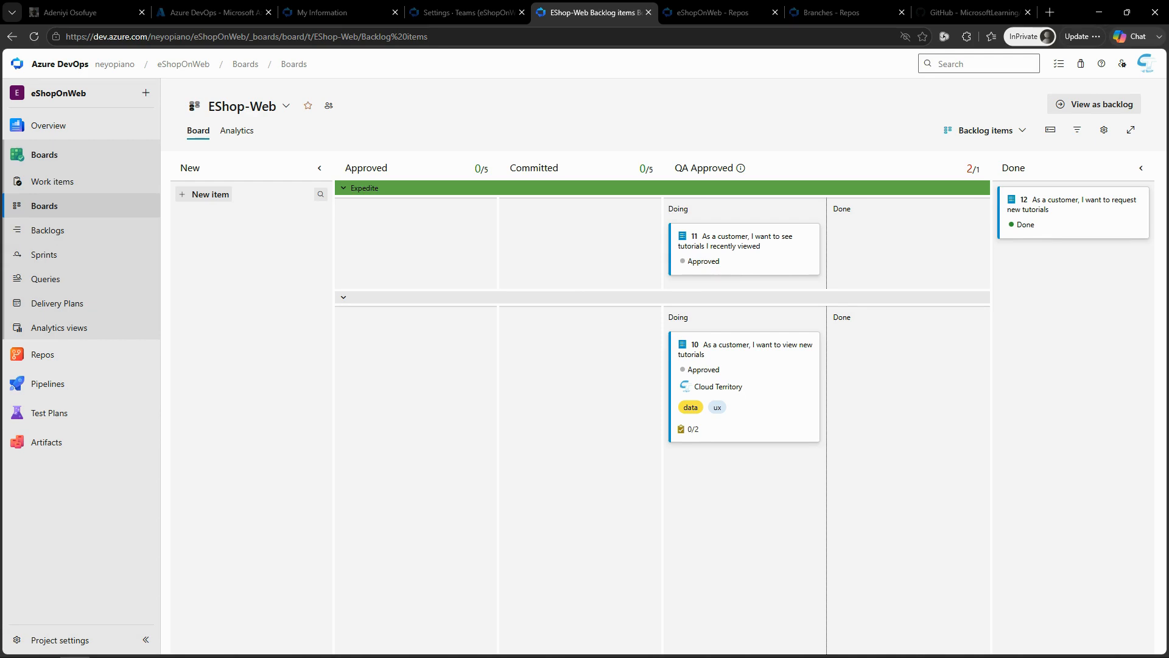
click(30, 38)
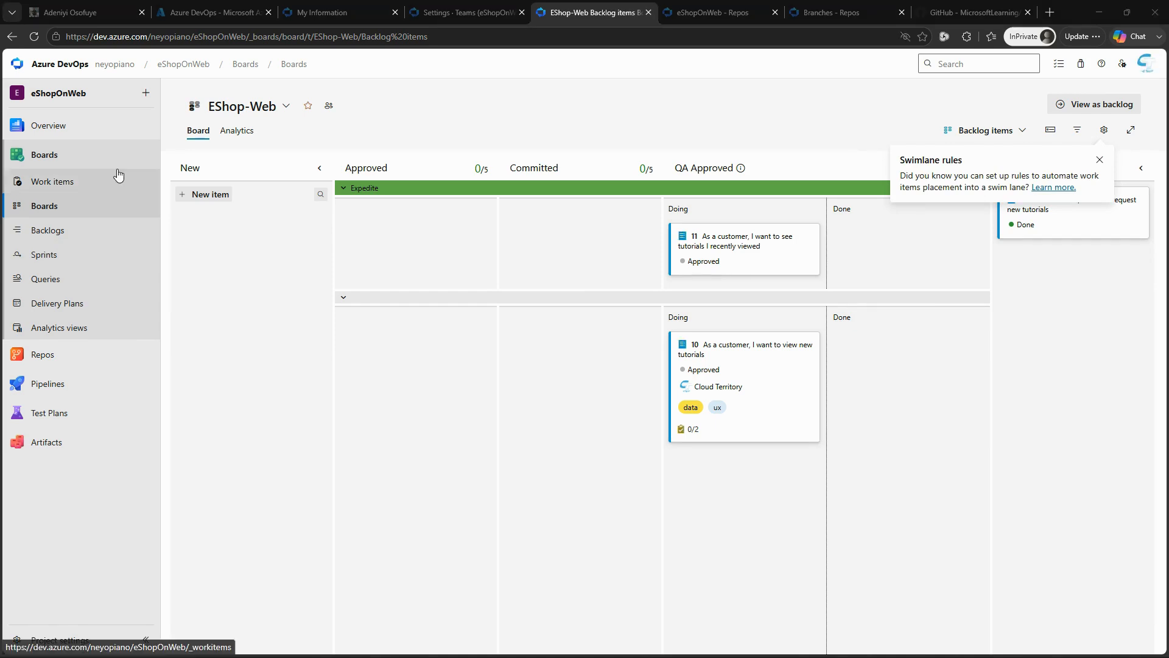
Step: Create a team dashboard named "Product training" for the EShop-Web team
mouse_move(66, 127)
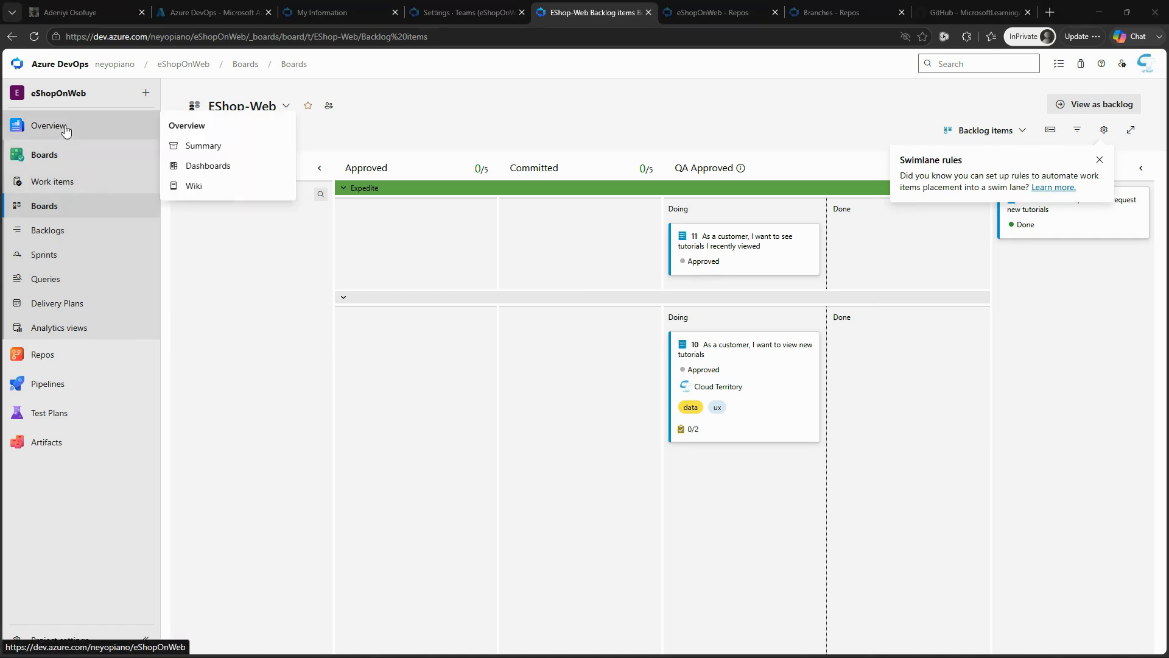
click(203, 167)
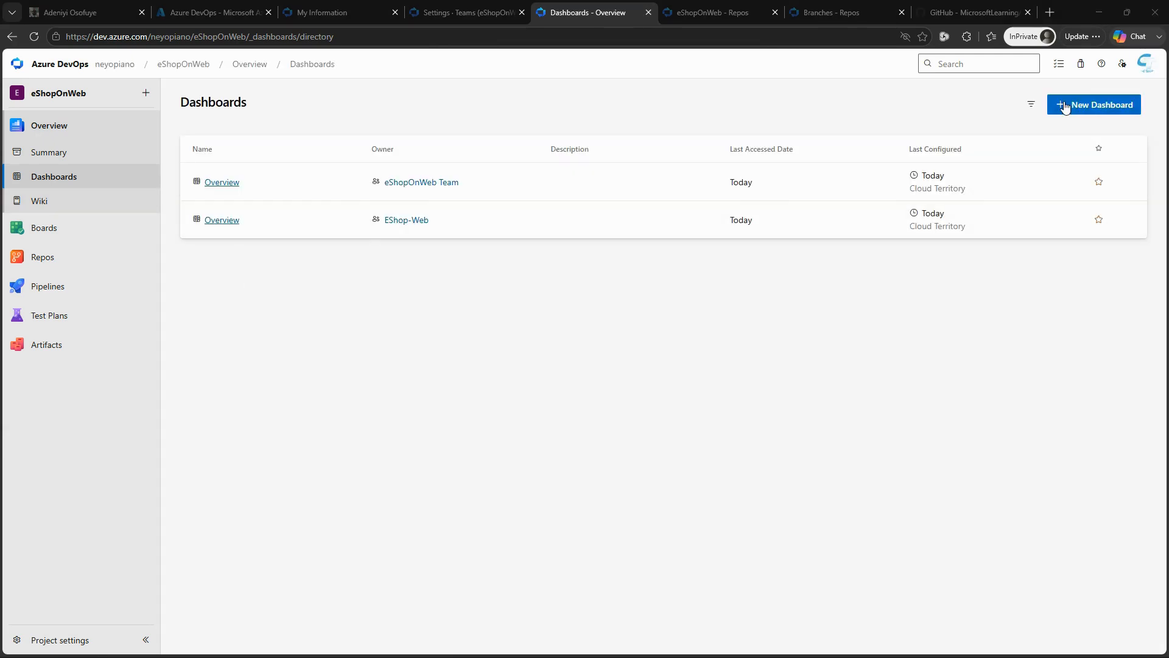
click(1066, 106)
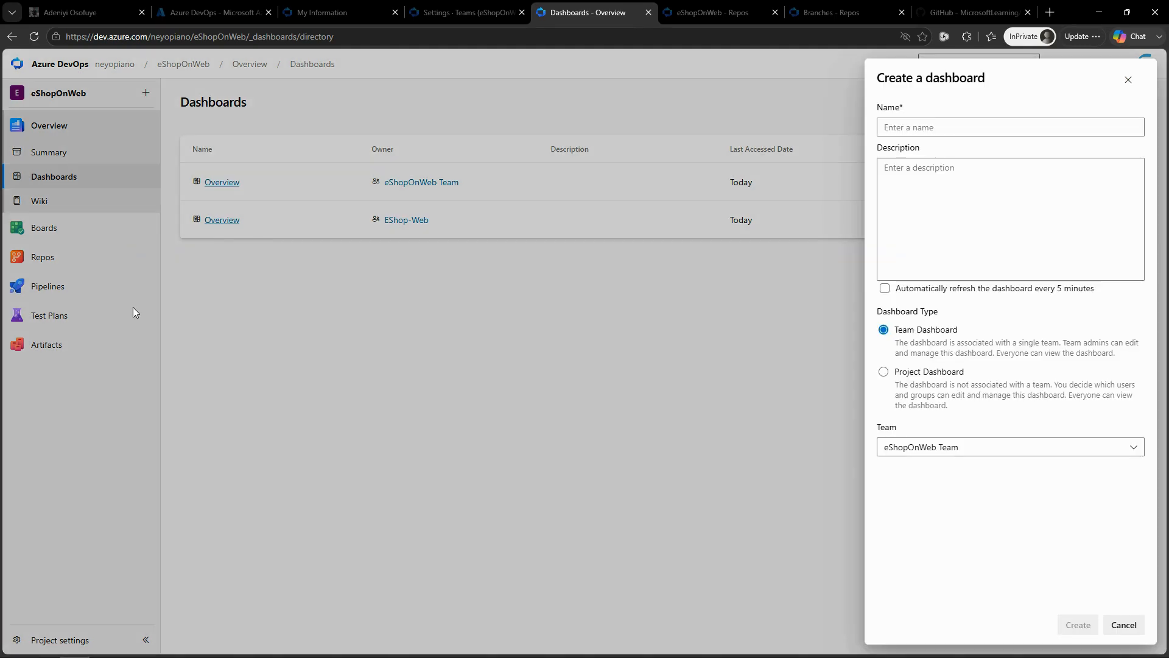
click(1044, 119)
text(Product training)
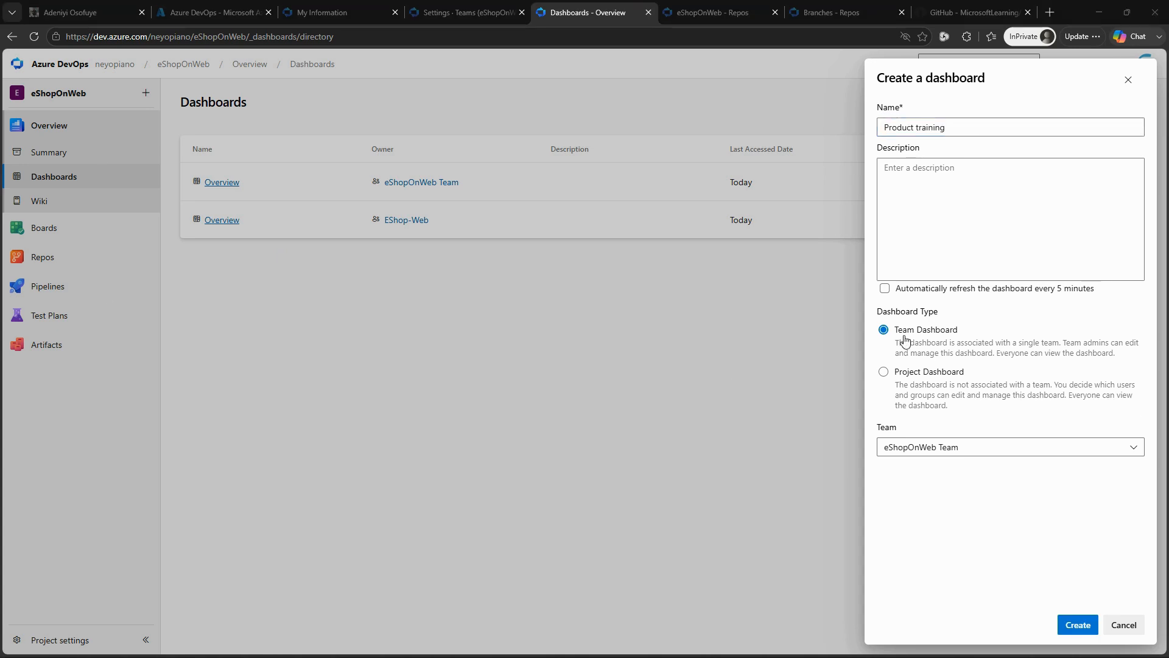
click(928, 449)
click(913, 475)
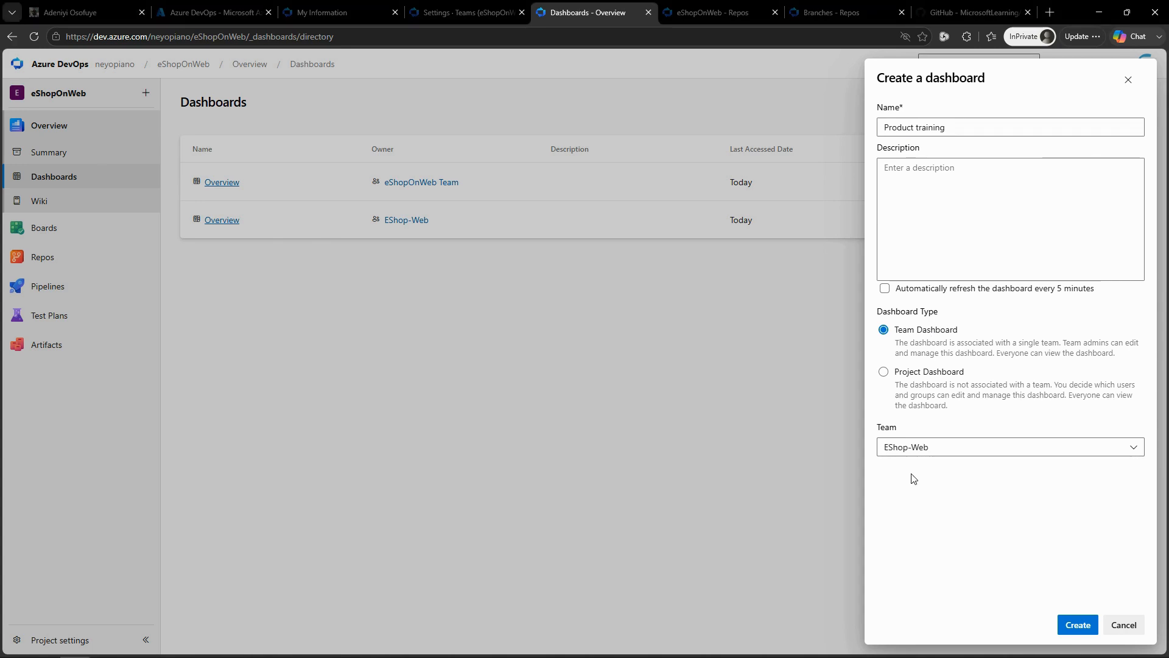
click(1078, 625)
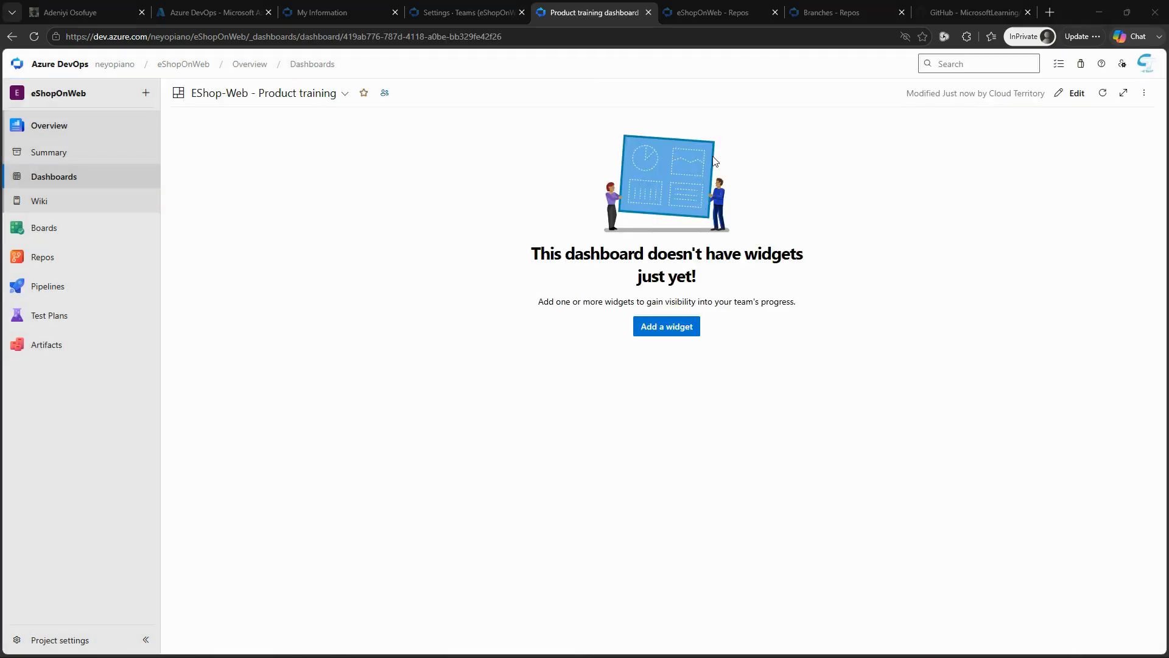
Step: Search the widget catalog for "sprint" and try to add the Sprint Capacity widget to the dashboard
click(674, 329)
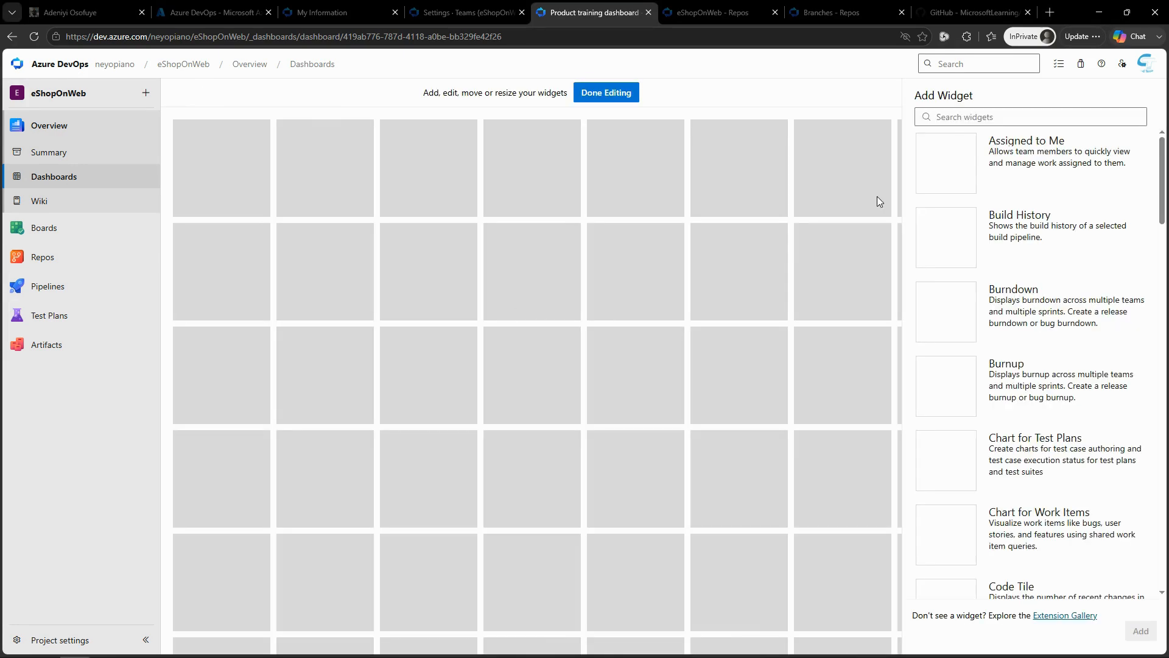
click(940, 123)
text(spri)
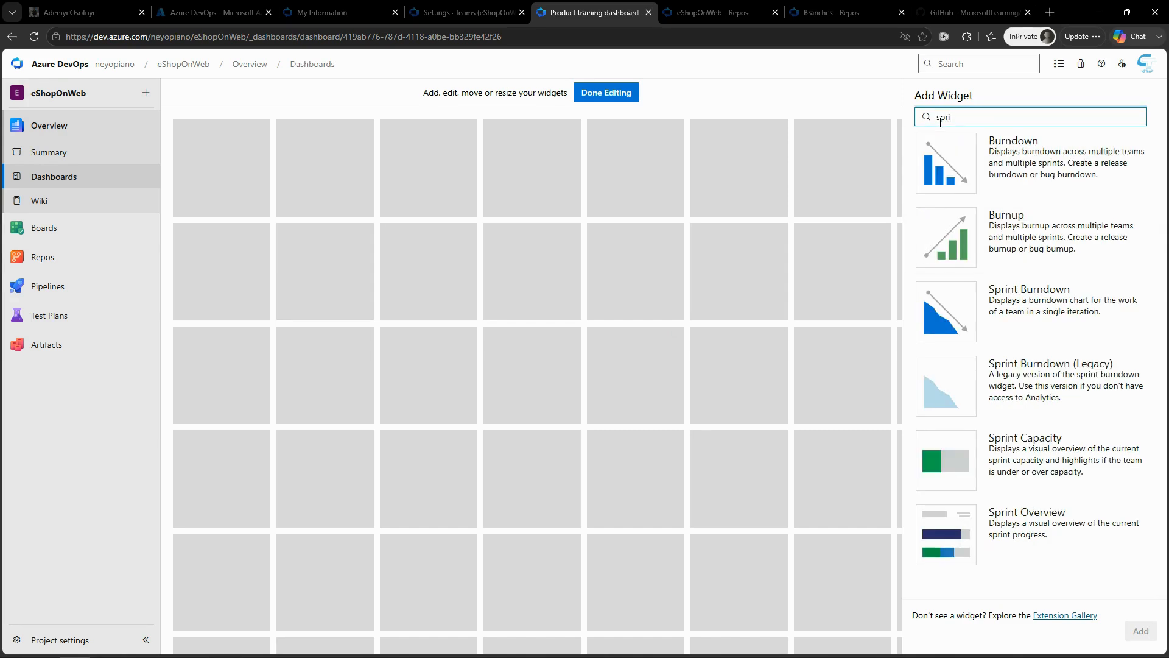
text(t)
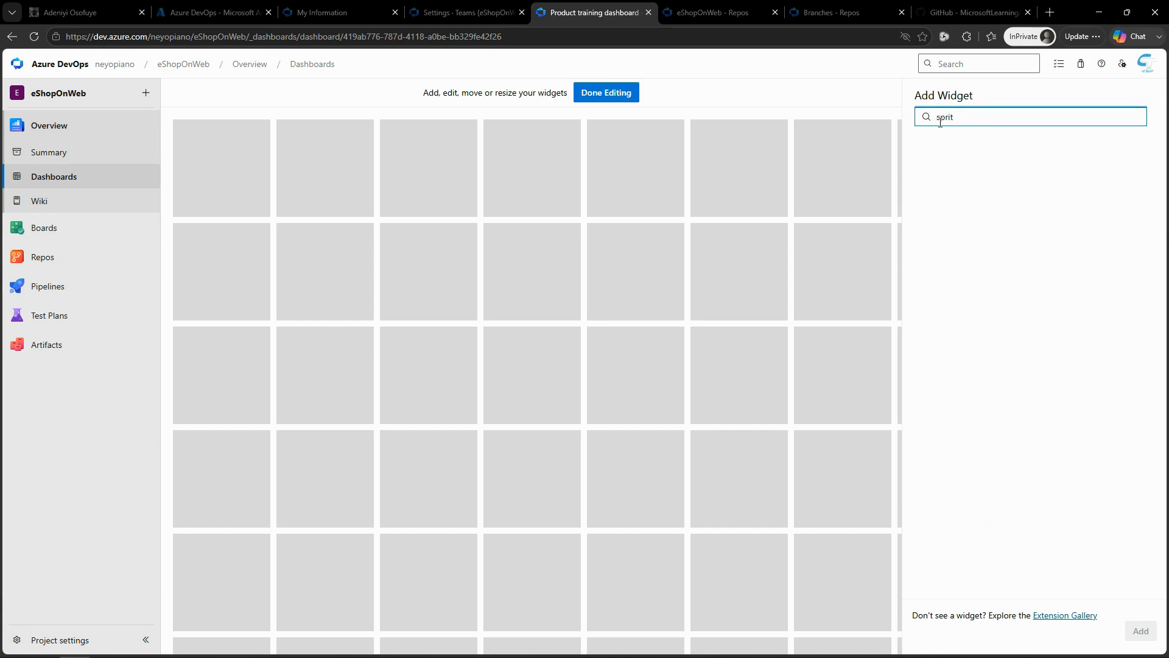
key(BackSpace)
text(n)
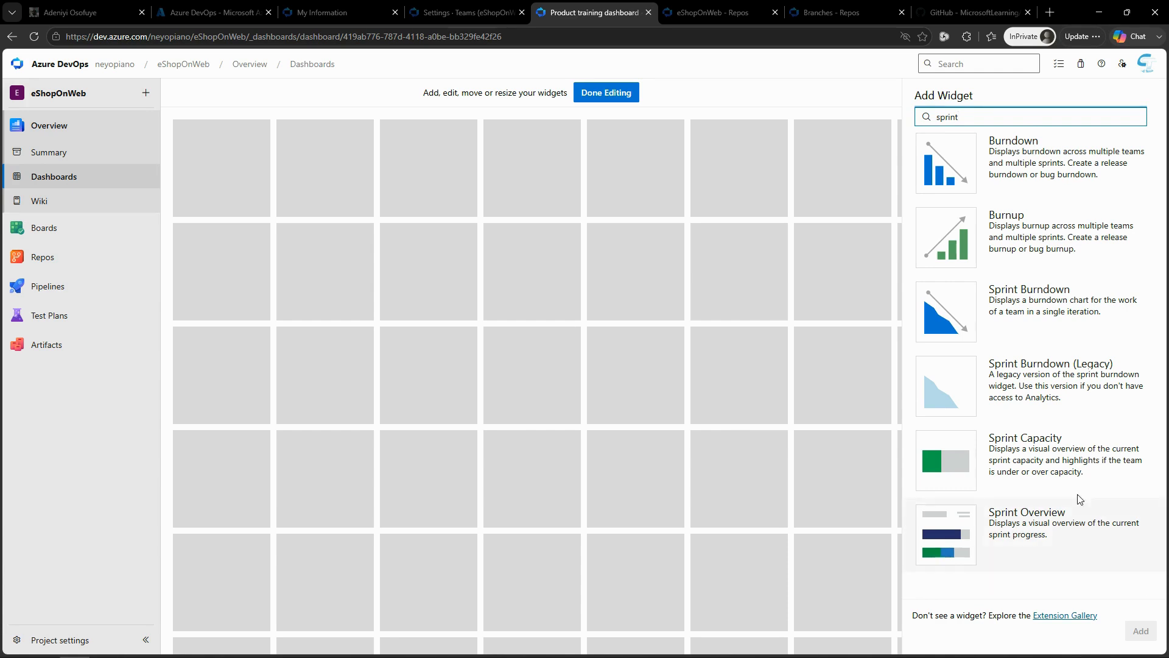
click(1038, 447)
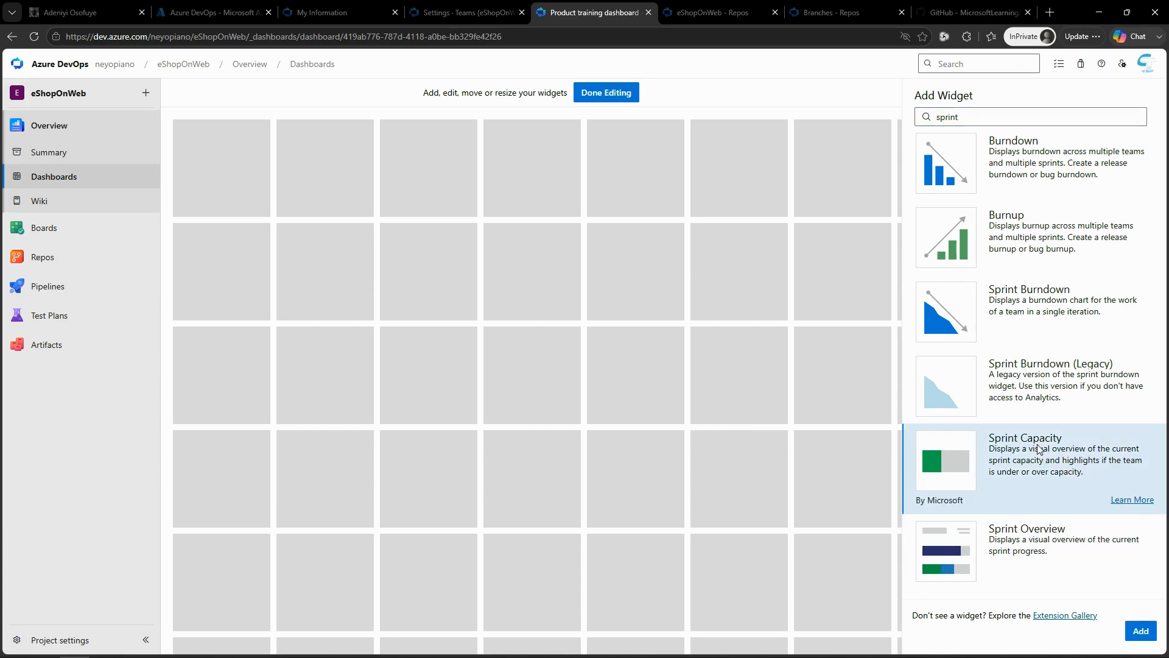
click(1140, 632)
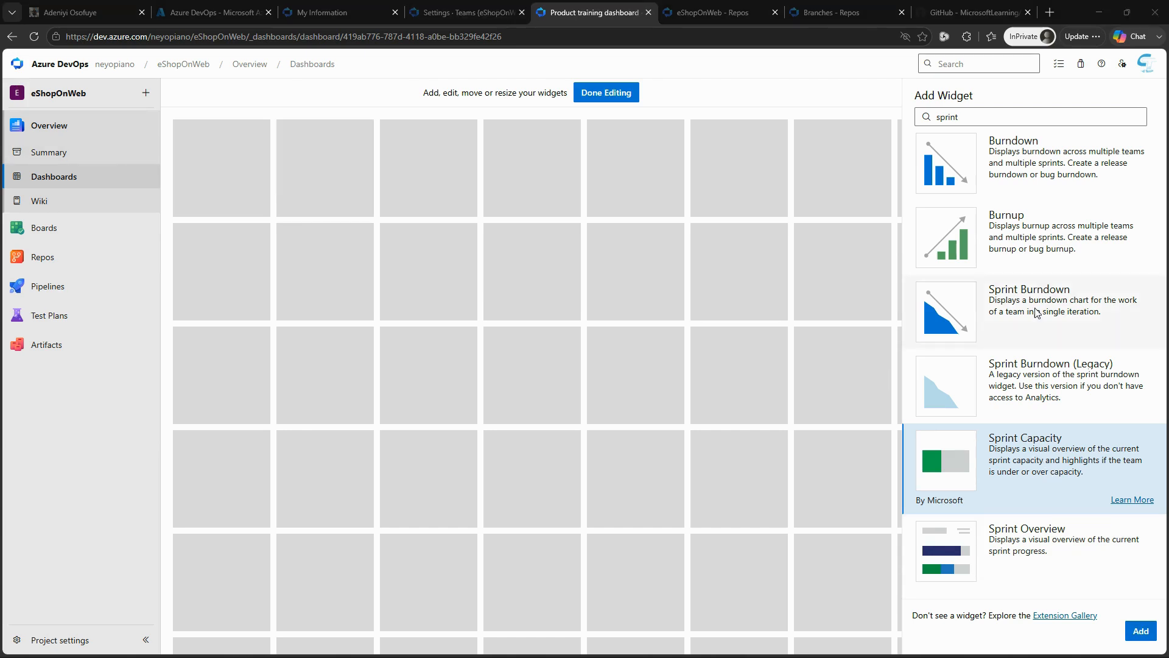
Step: Add the Sprint Overview widget to the Product training dashboard and check its configuration without changing it
click(1039, 543)
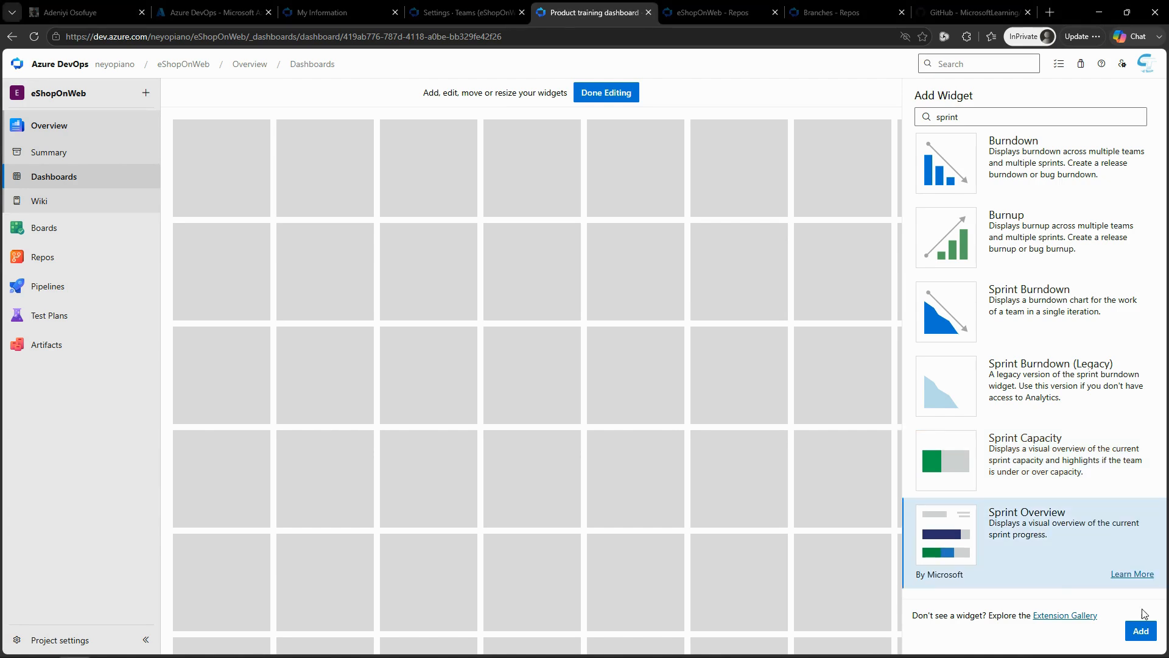
click(1141, 630)
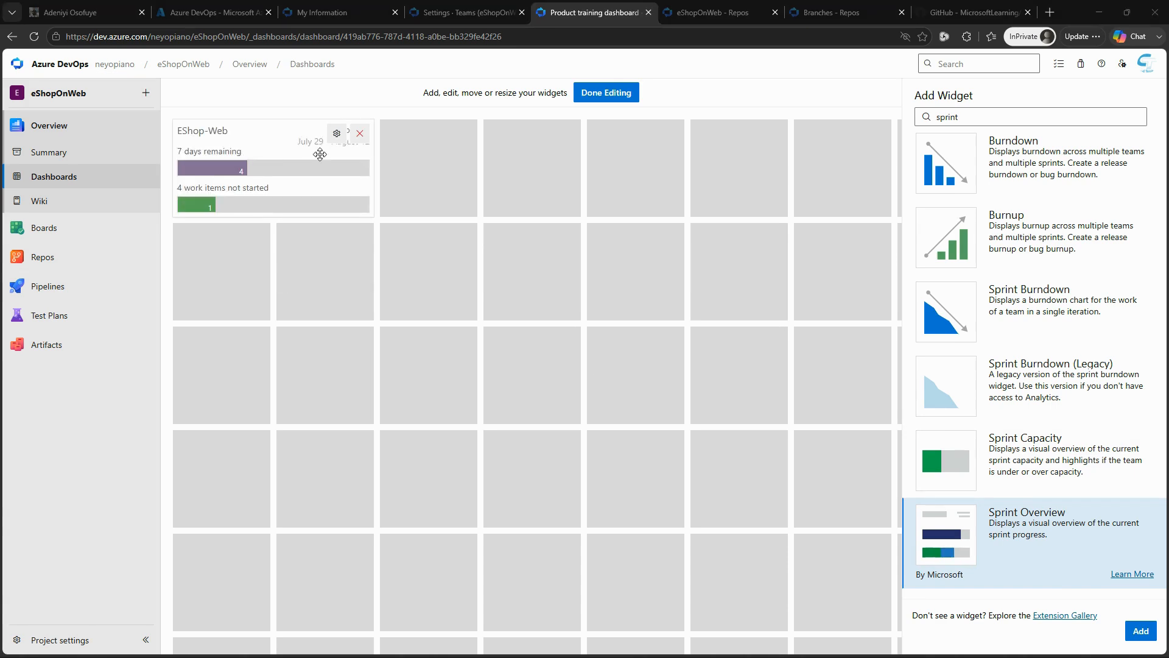
click(336, 132)
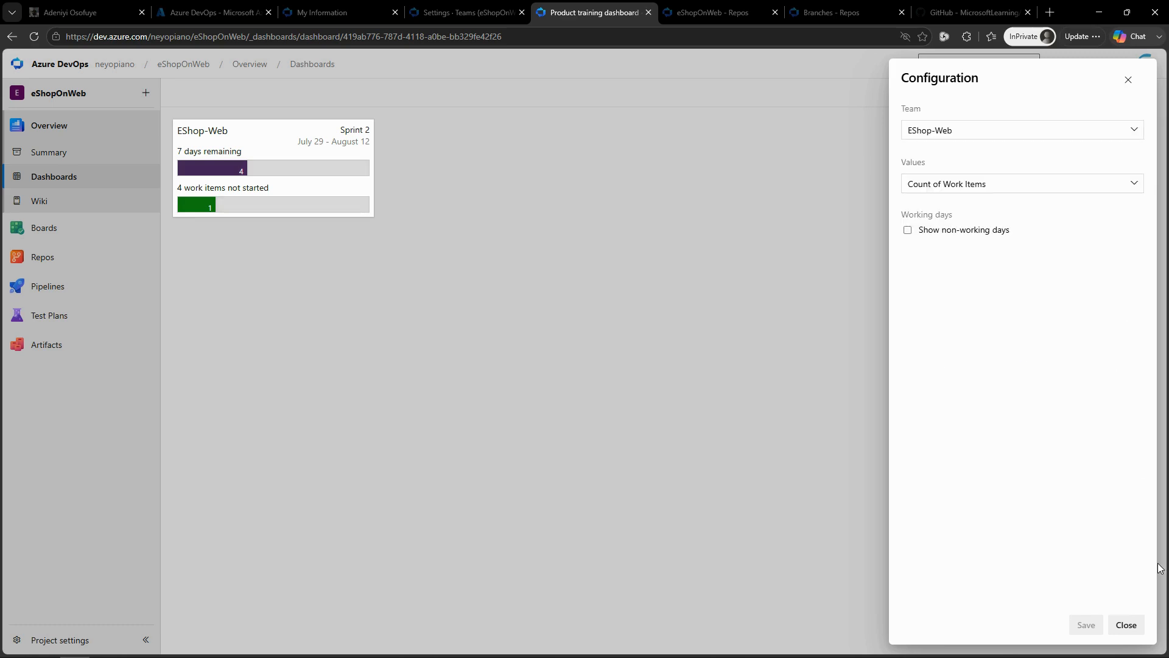
click(1127, 624)
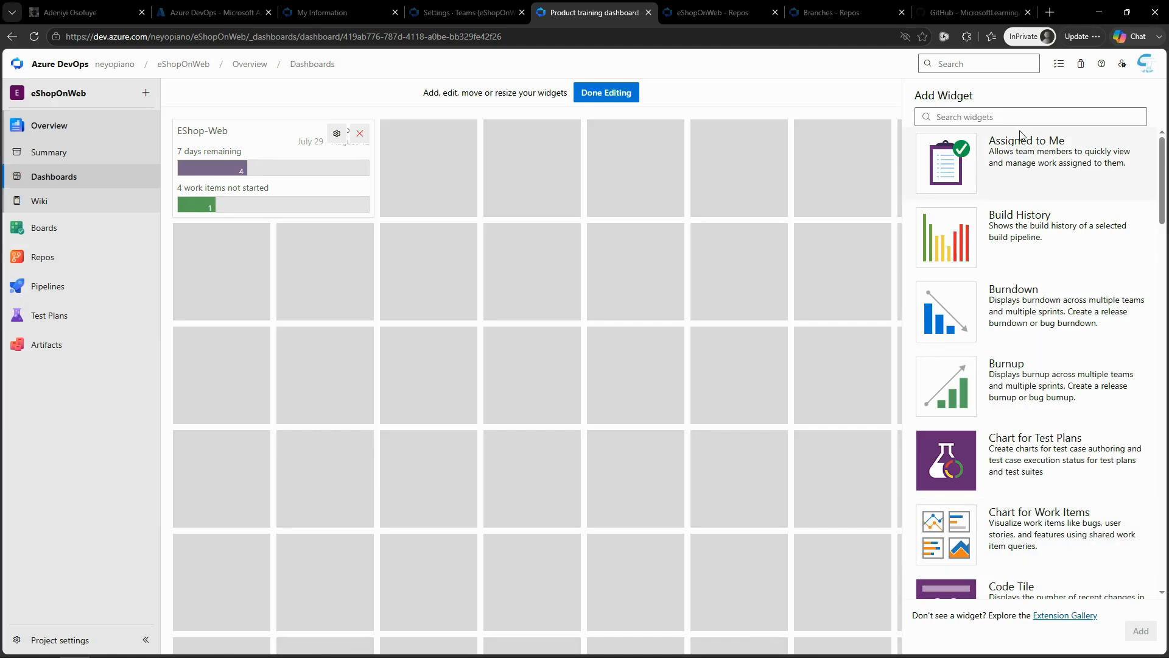
Step: Search the widget catalog for "sprint" and add the Sprint Capacity widget to the dashboard
click(1000, 122)
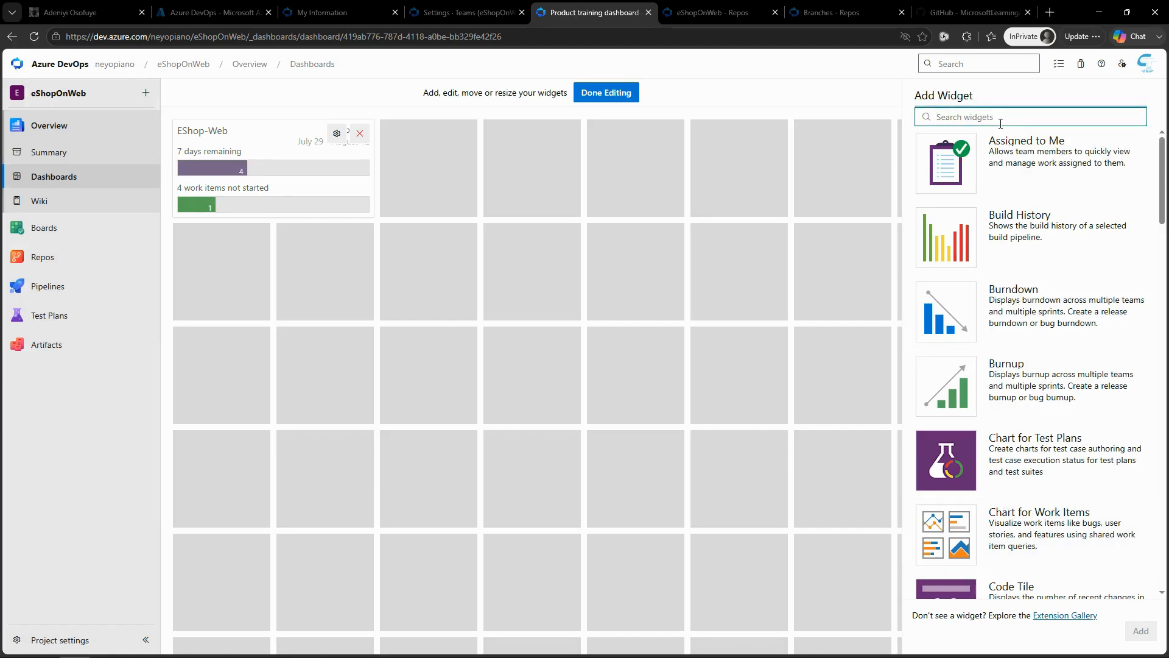
text(sprint)
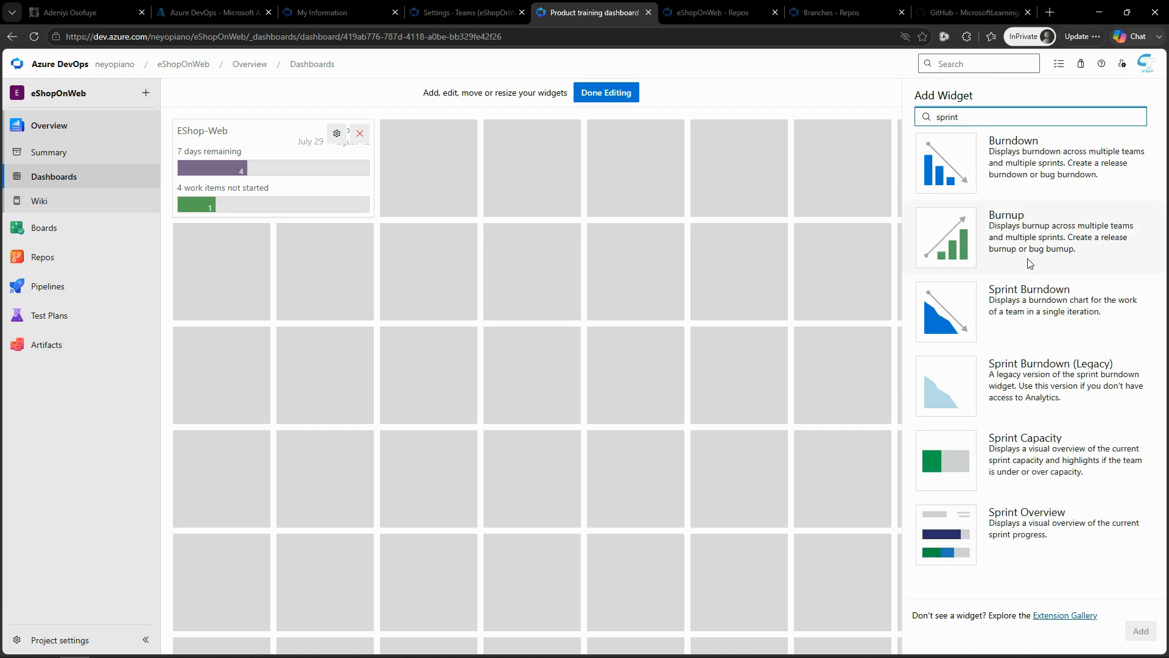
click(1067, 477)
click(1141, 631)
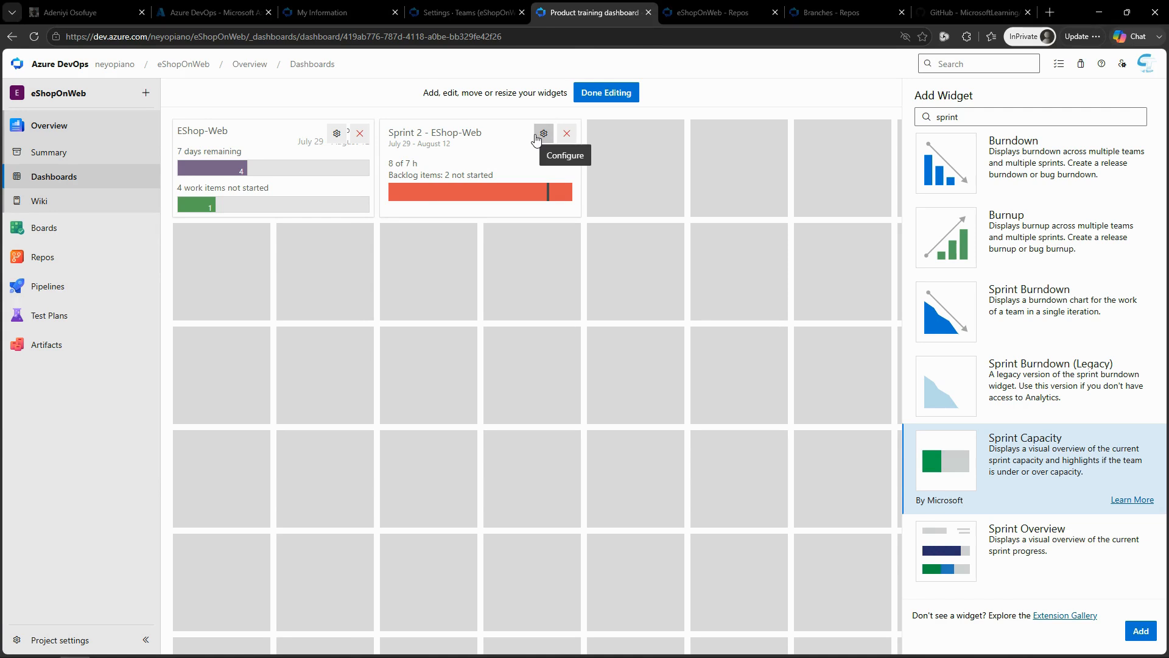
Step: Save the Sprint Capacity widget's configuration with EShop-Web as the team, and finish editing the dashboard
click(543, 134)
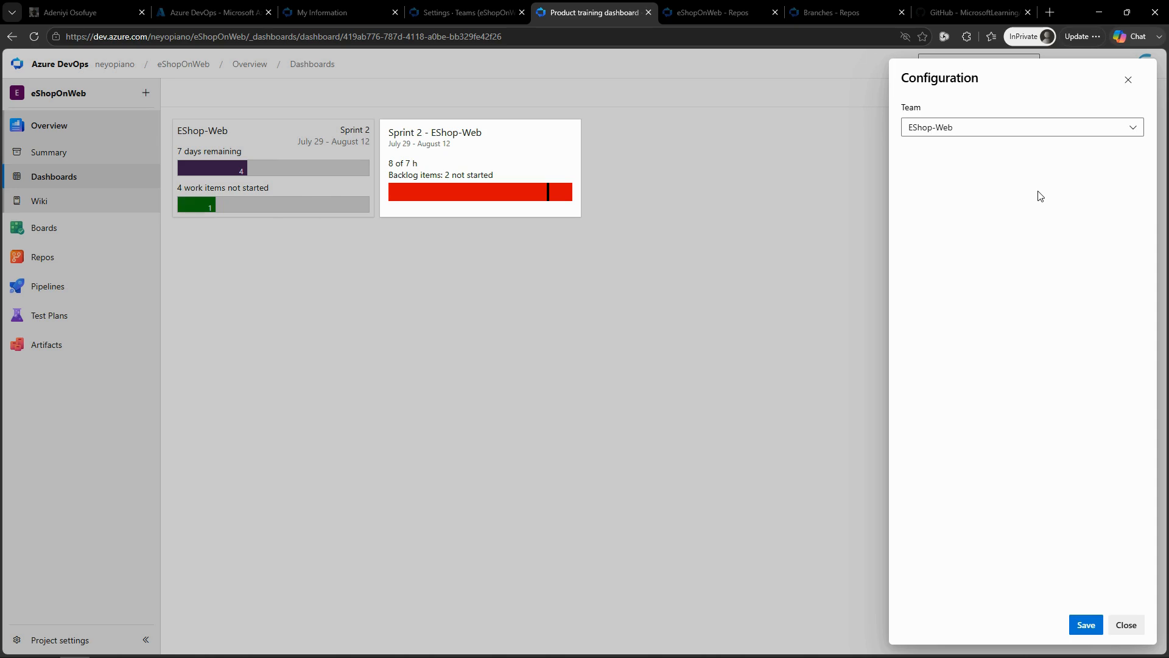
click(1027, 129)
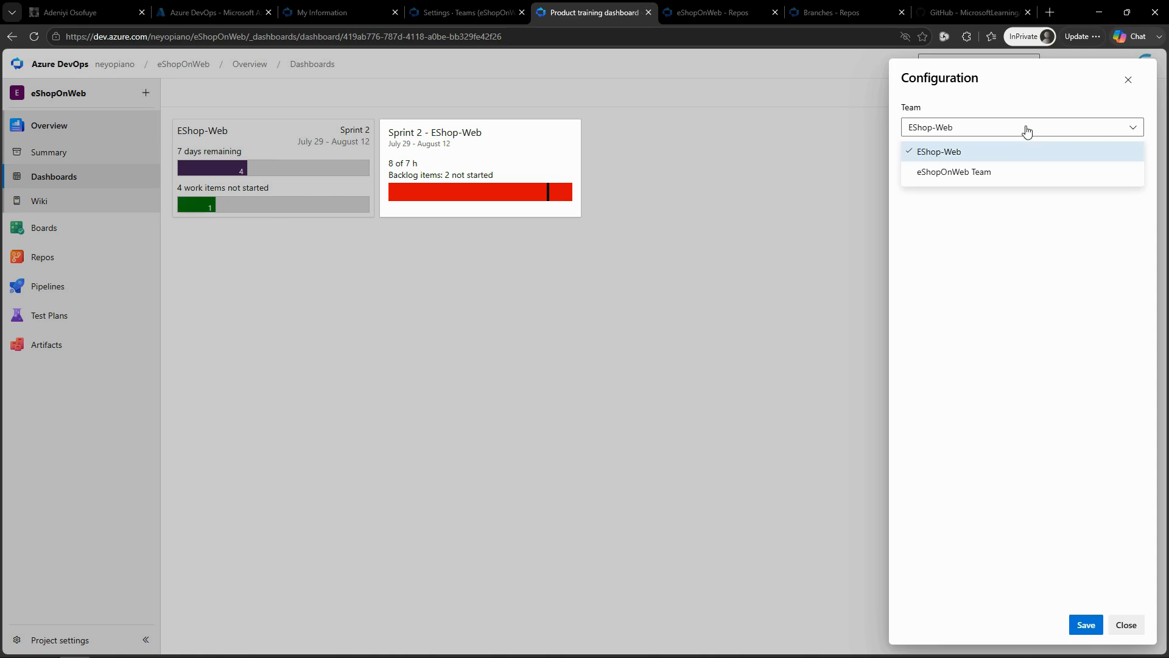
click(1026, 130)
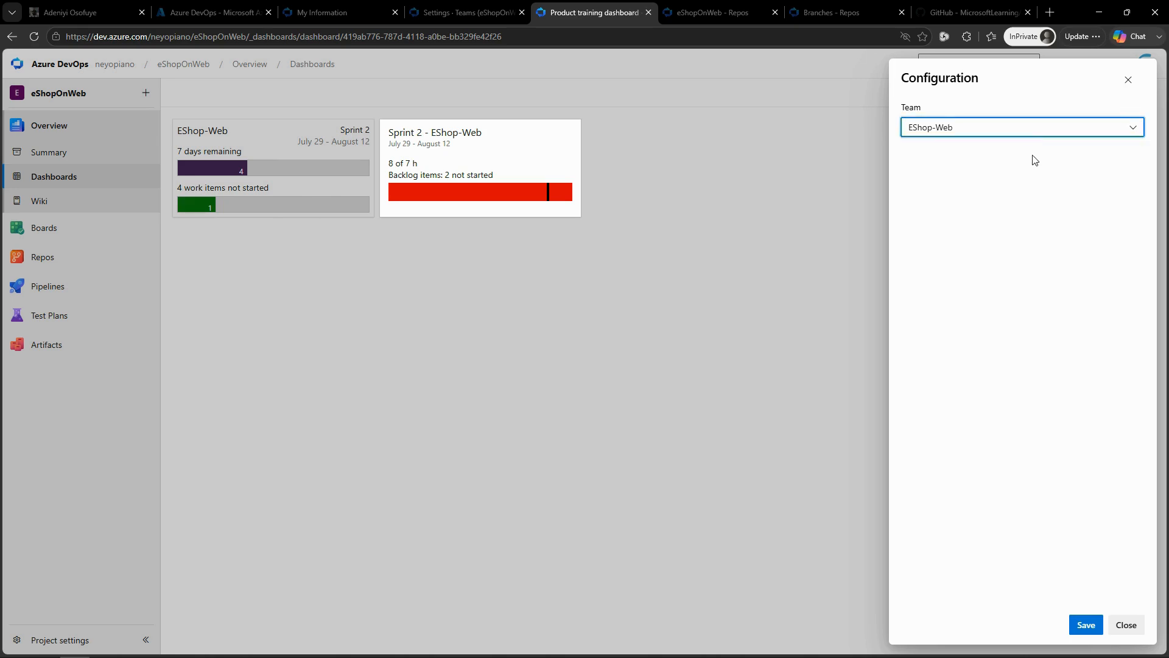
click(1085, 625)
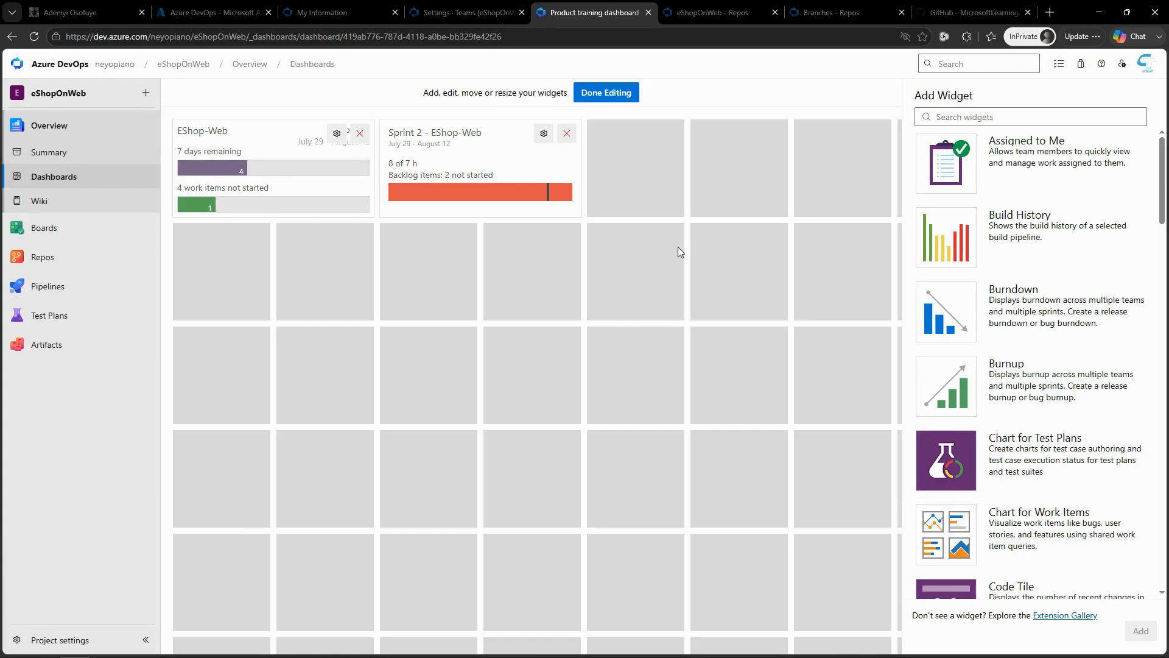
click(619, 95)
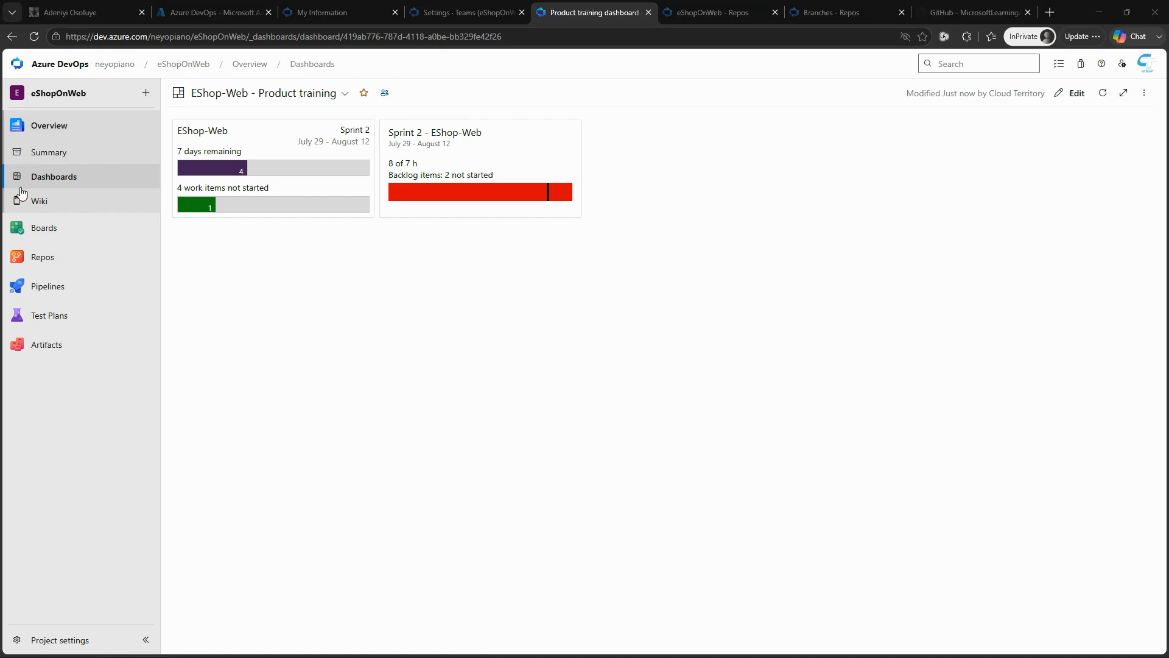
Step: Go to the project's work item queries and start a new query
click(45, 232)
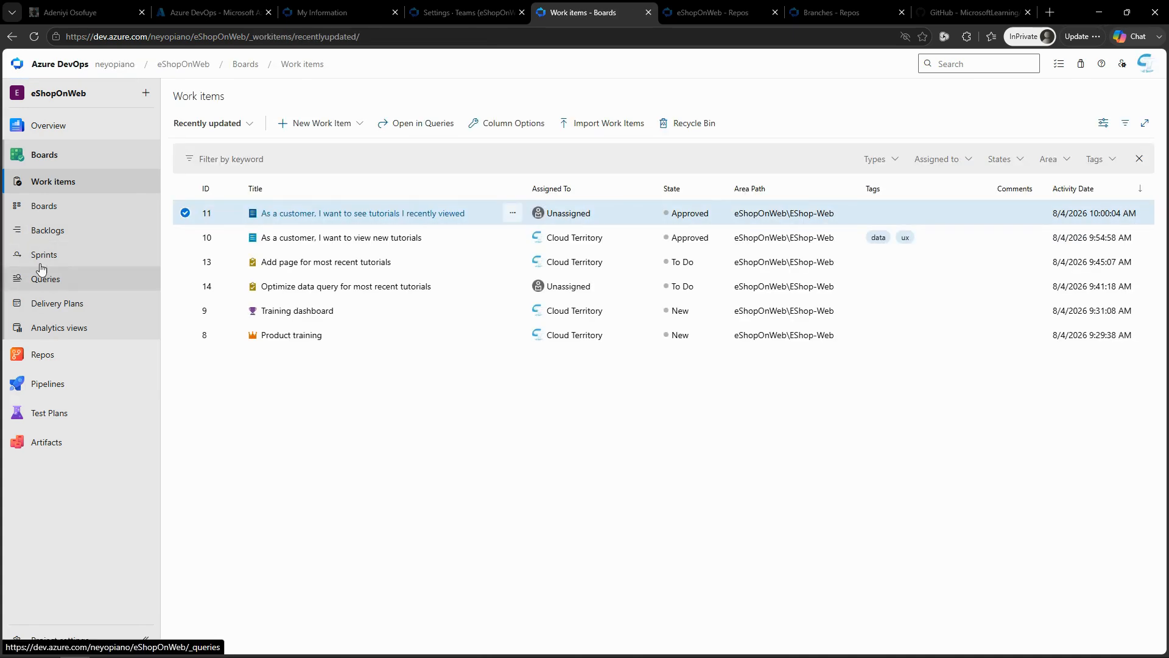
click(48, 207)
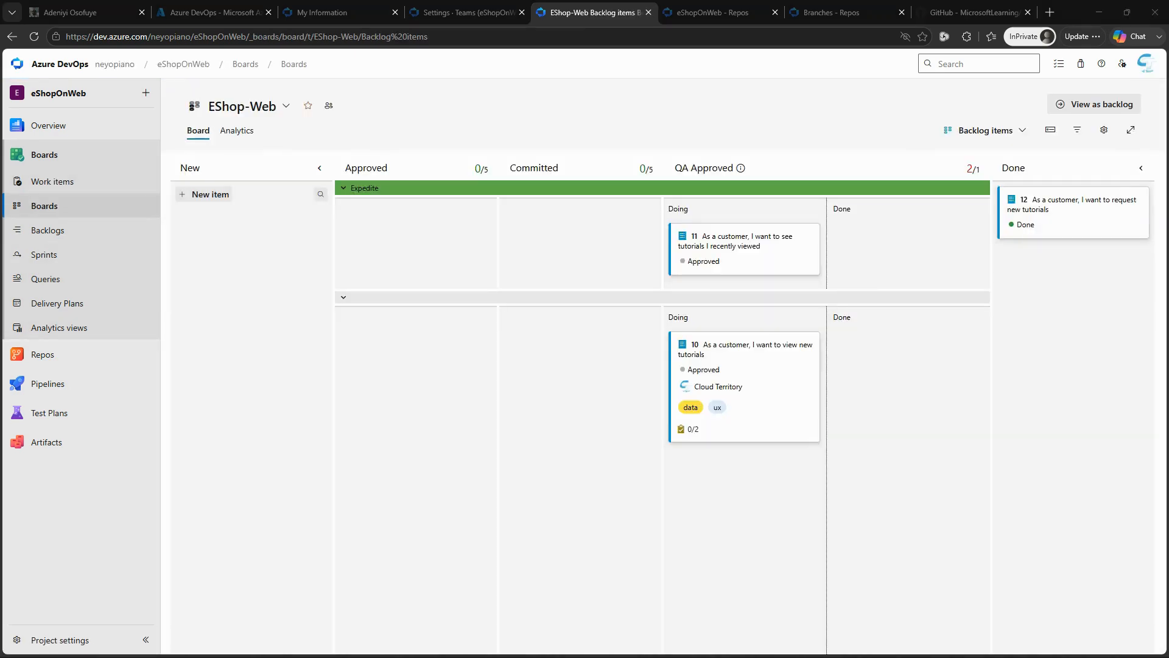
click(48, 278)
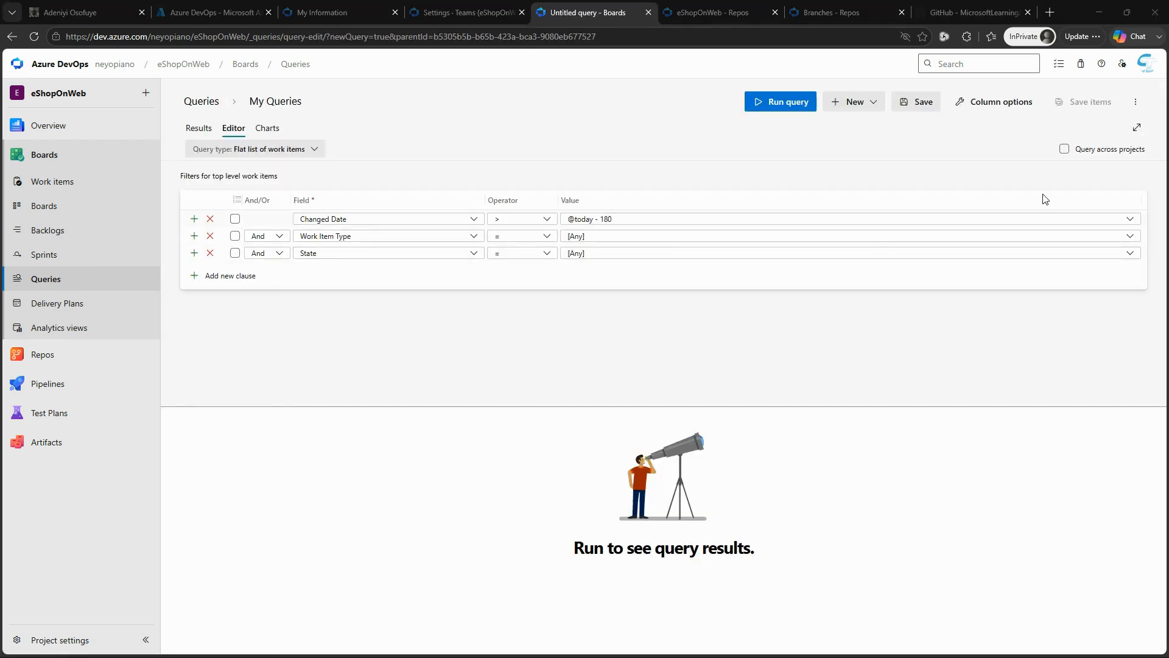
Step: Set the query's Work Item Type clause to Task
click(1130, 238)
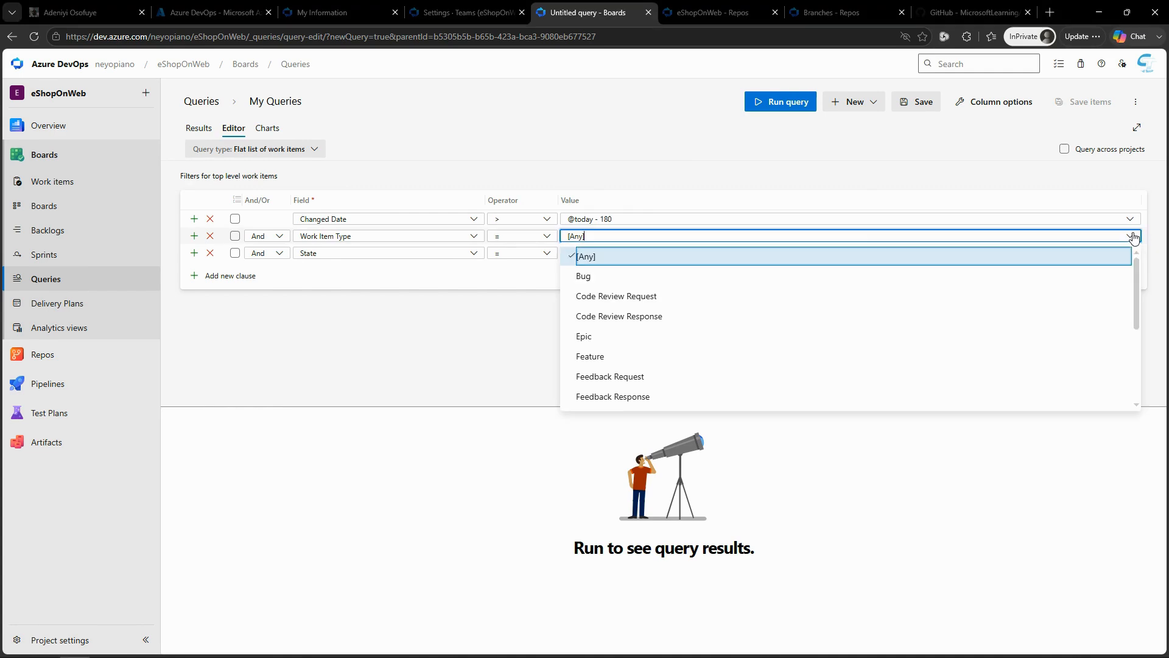
click(503, 308)
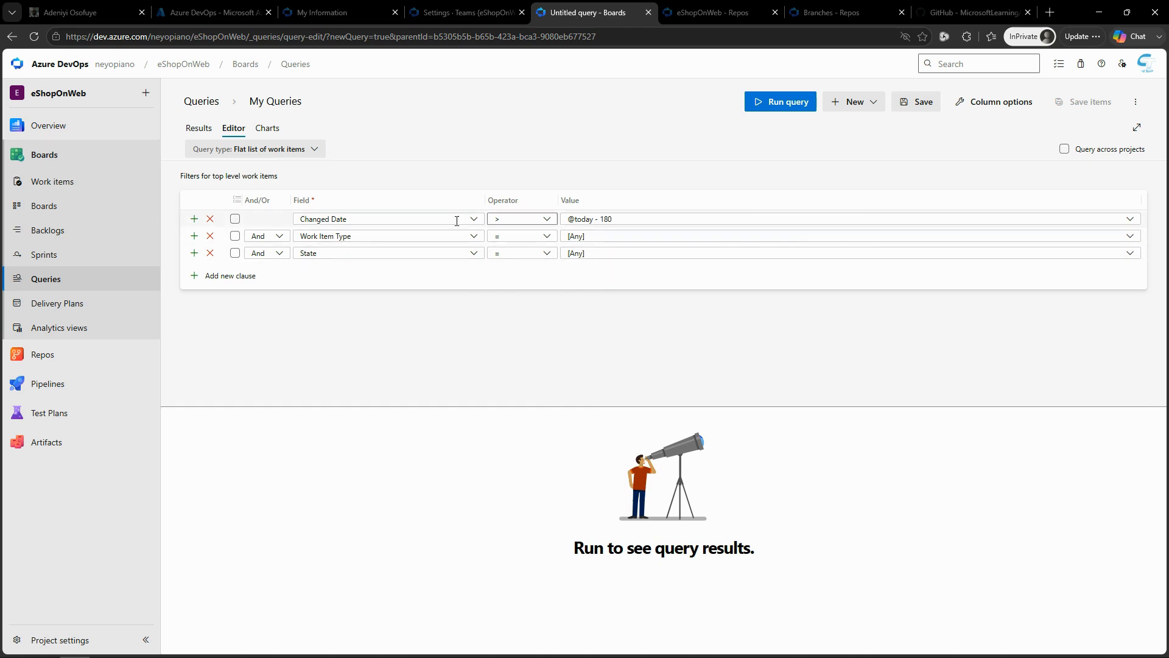
click(1131, 239)
key(Down)
key(Down)
key(Down)
key(Down)
key(Down)
key(Down)
key(Down)
key(Down)
key(Down)
key(Down)
key(Down)
key(Down)
key(Down)
key(Down)
key(Down)
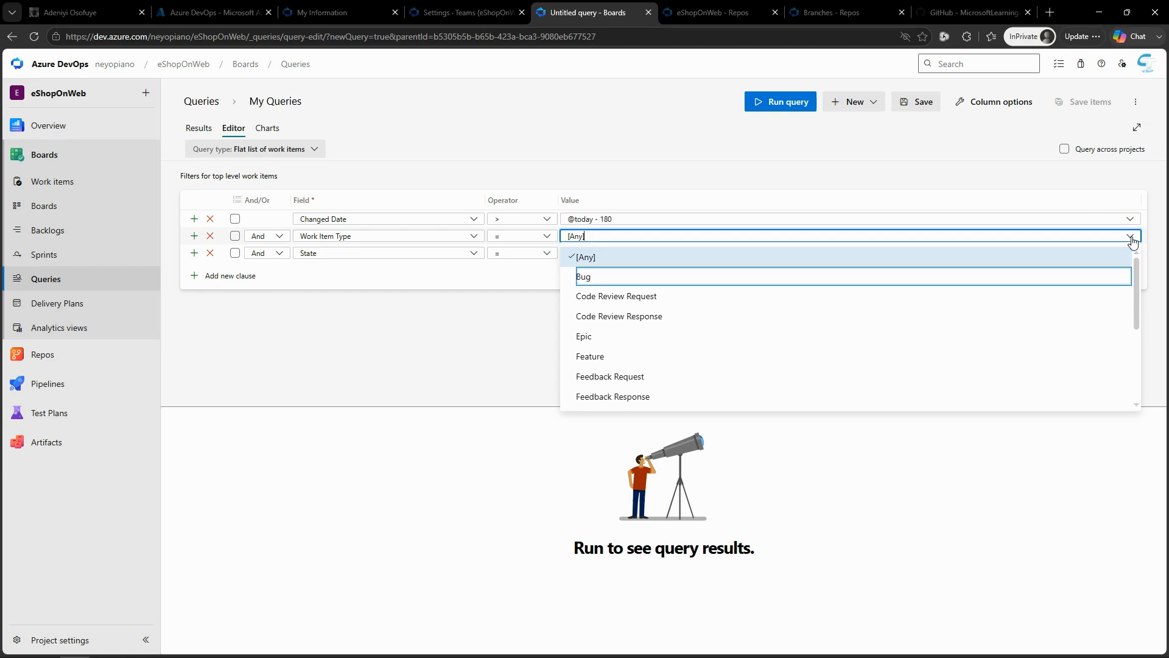
key(Up)
key(Up)
key(Up)
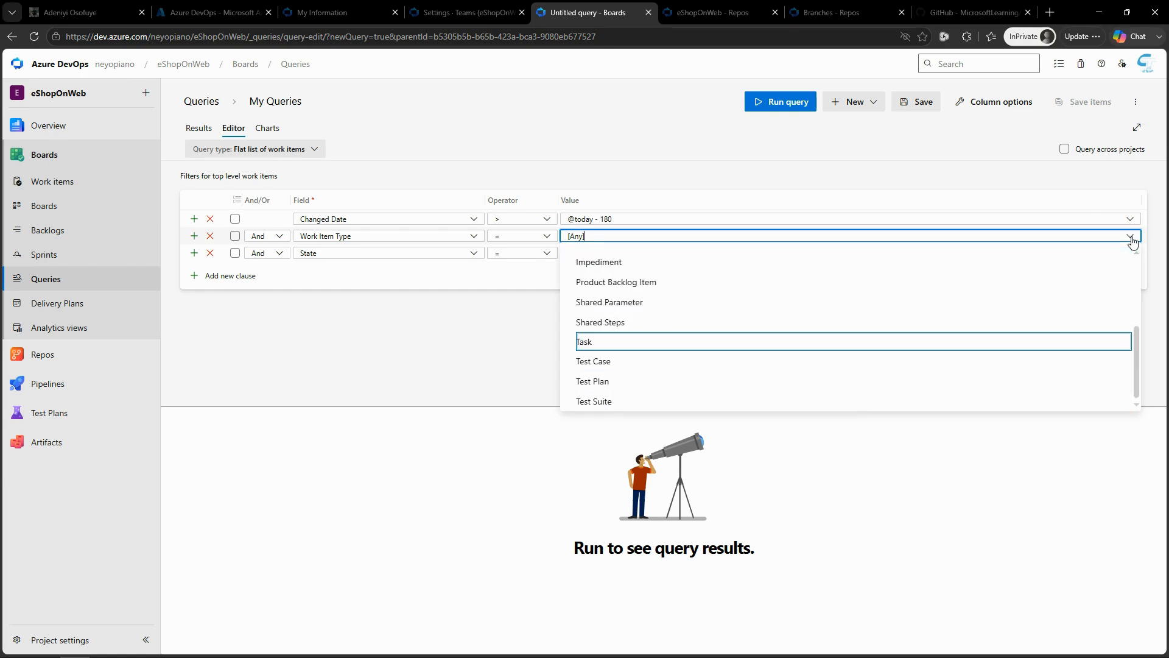
key(Return)
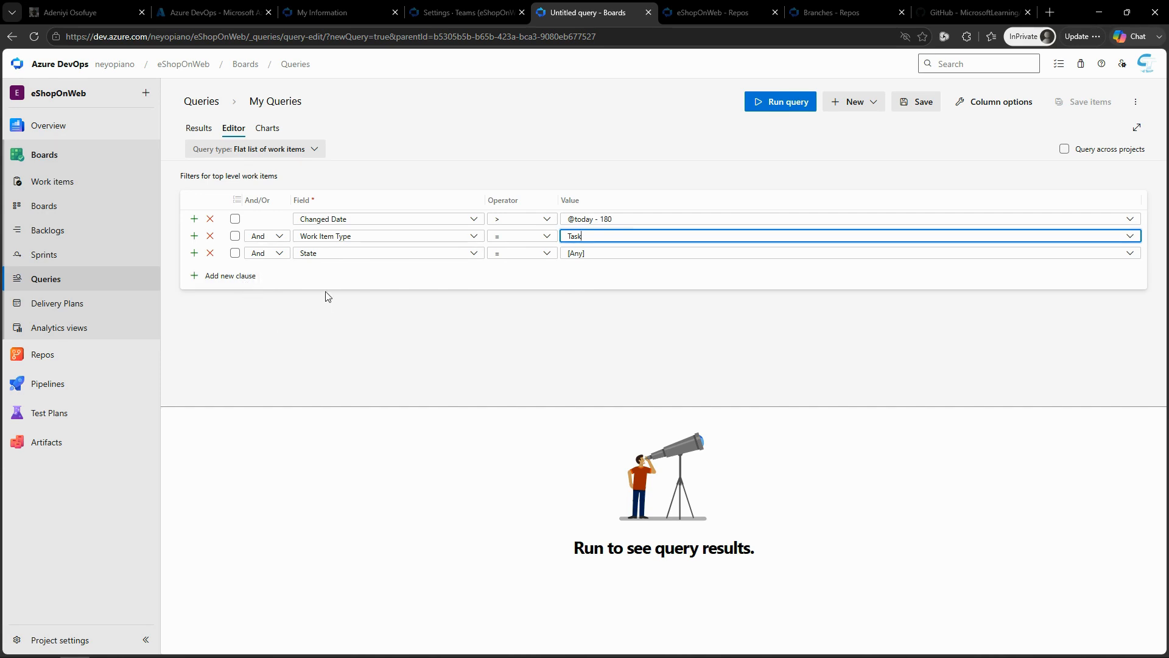
Step: Add a query clause requiring Area Path to equal eShopOnWeb\EShop-Web
click(218, 280)
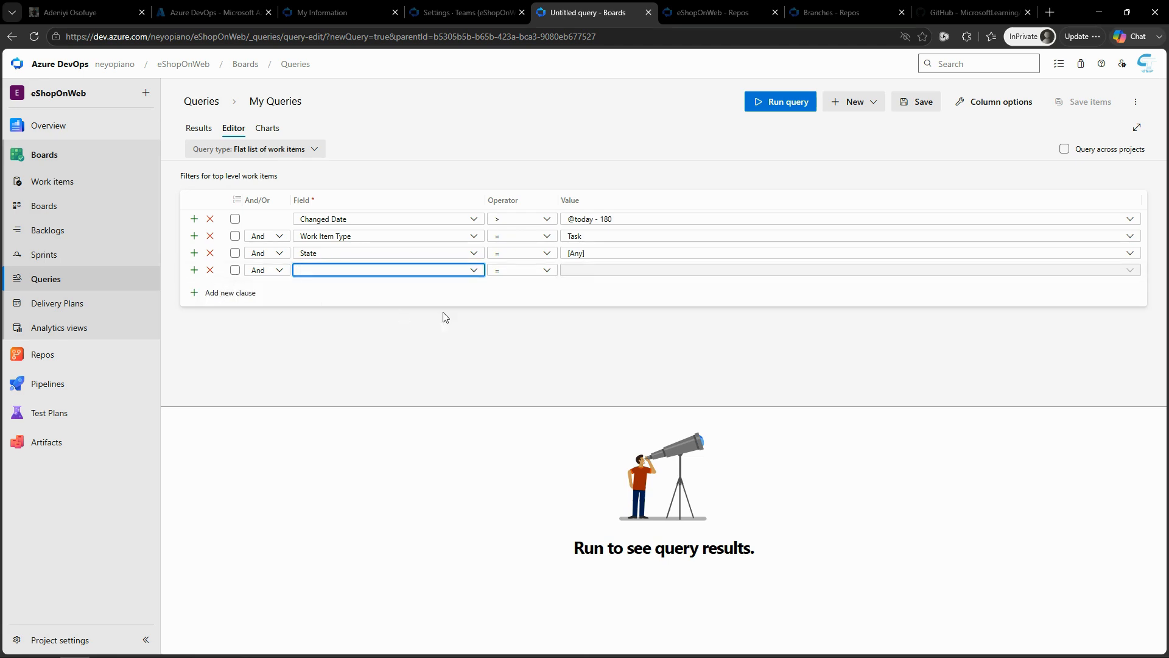
click(477, 274)
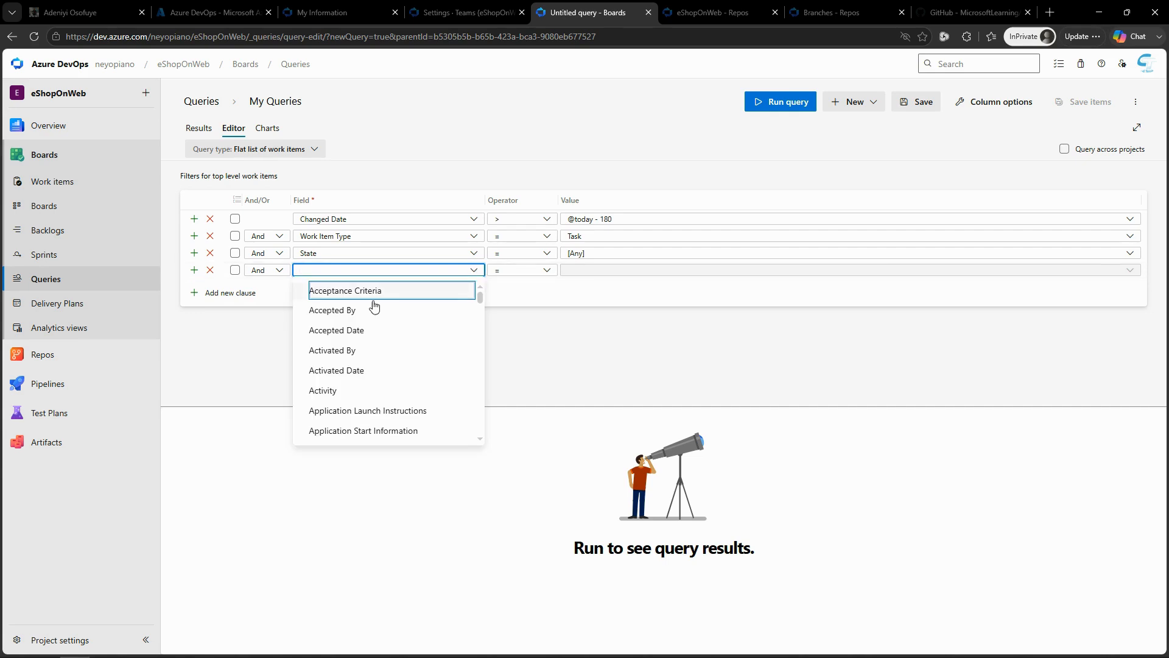
key(Down)
key(Down)
key(Down)
key(Down)
key(Down)
key(Down)
key(Down)
key(Down)
key(Down)
key(Down)
key(Down)
key(Down)
key(Down)
key(Down)
key(Down)
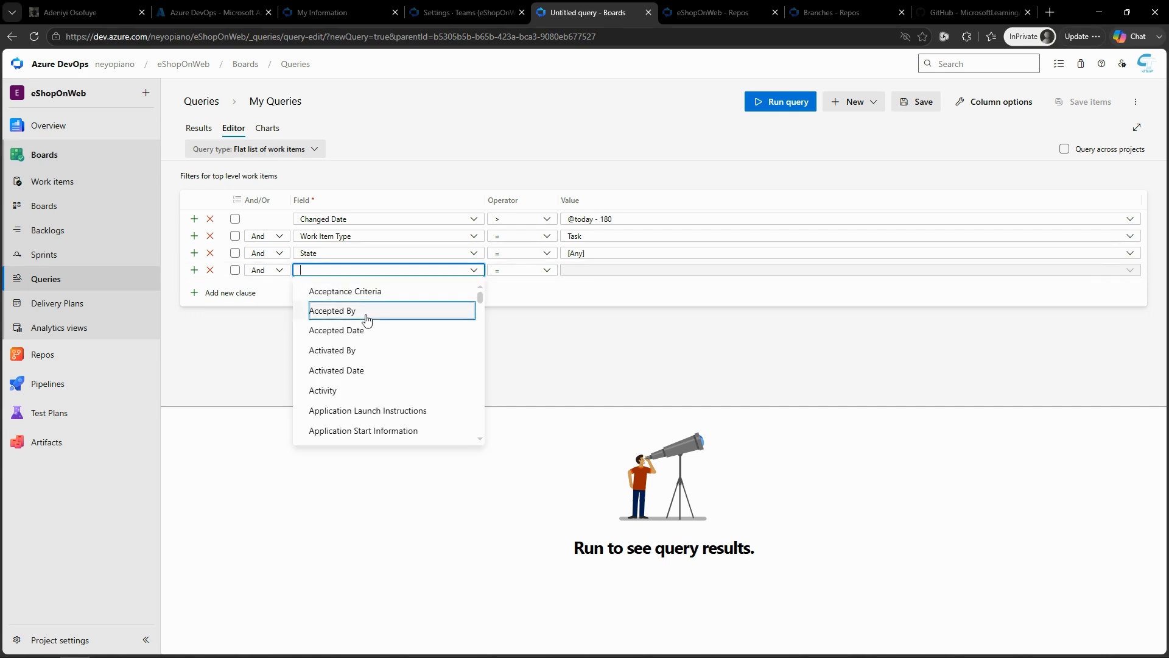
key(Down)
key(Down)
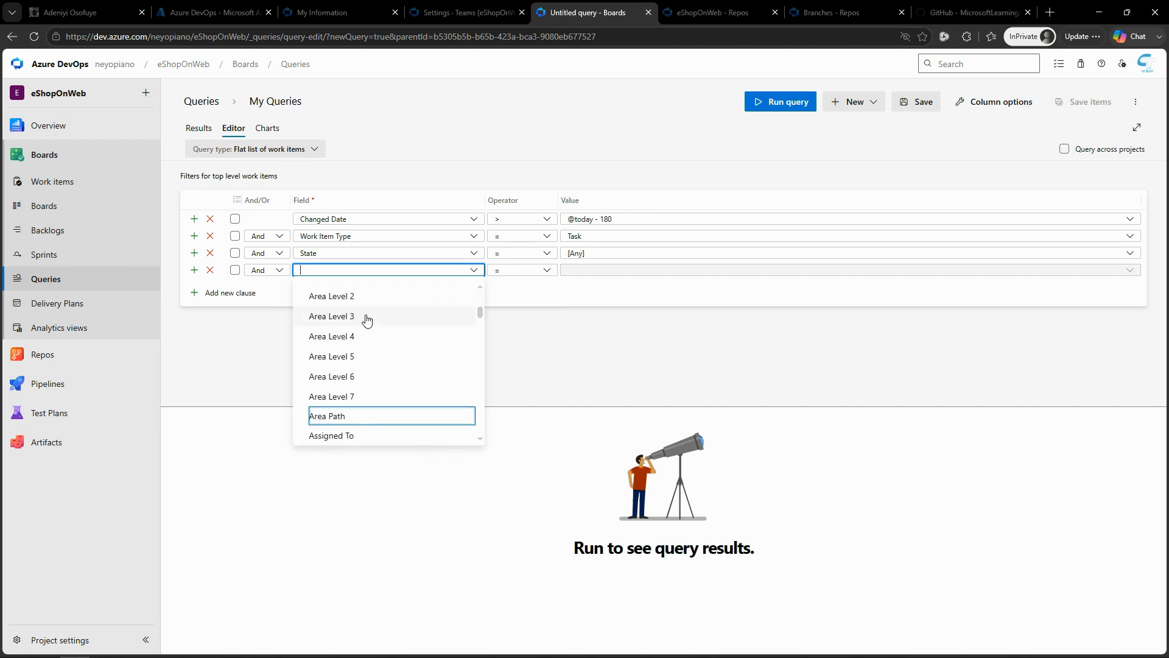
key(Return)
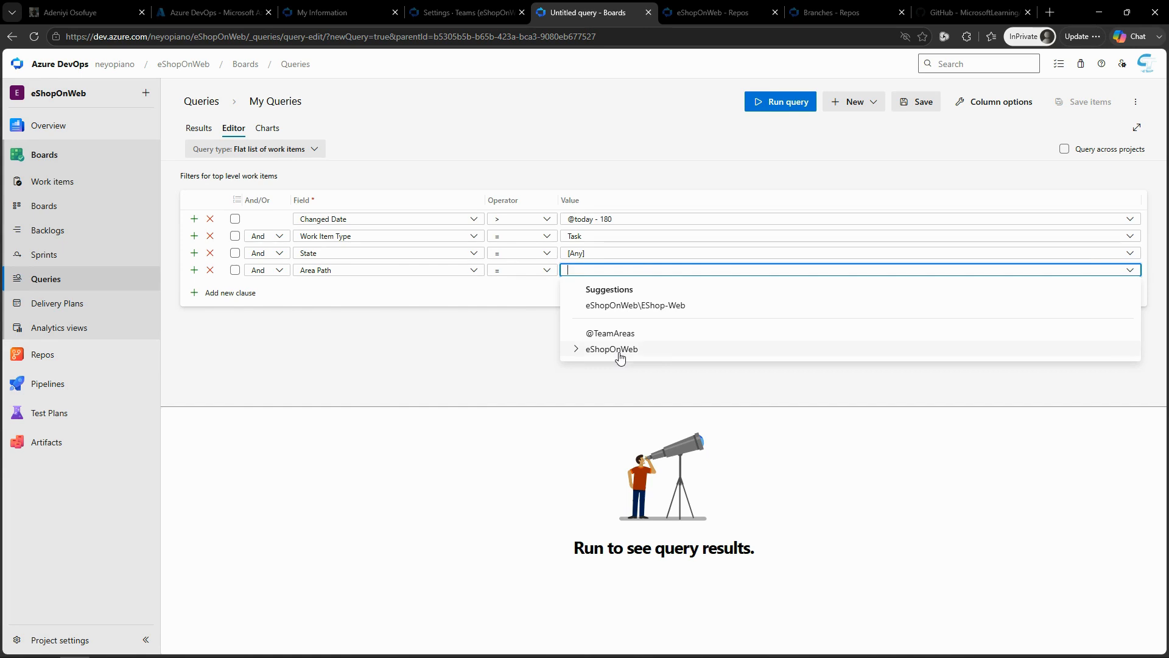
click(658, 311)
click(499, 363)
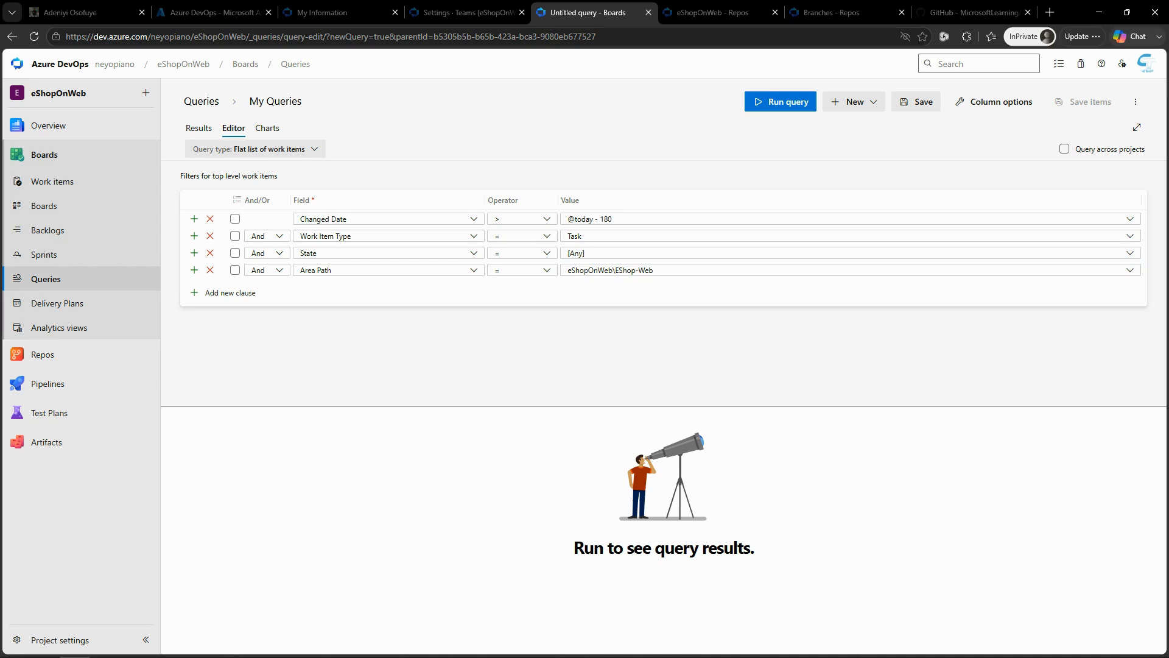
Step: Save the query as "Web tasks" in the Shared Queries folder
click(912, 102)
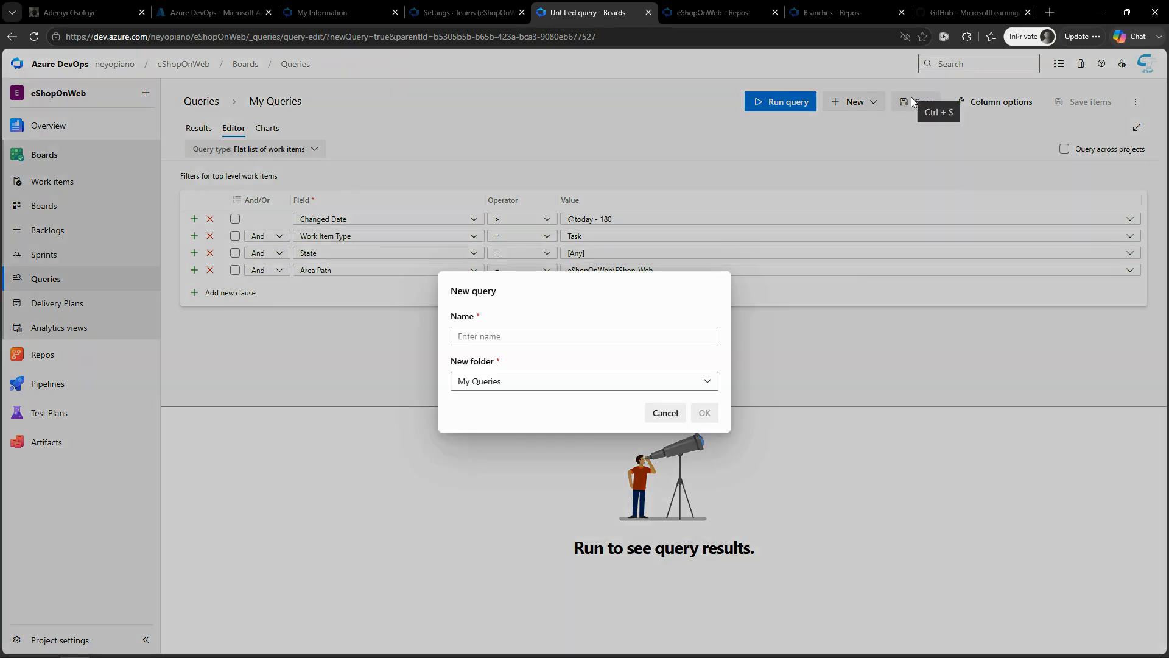
click(591, 341)
text(Web tasks)
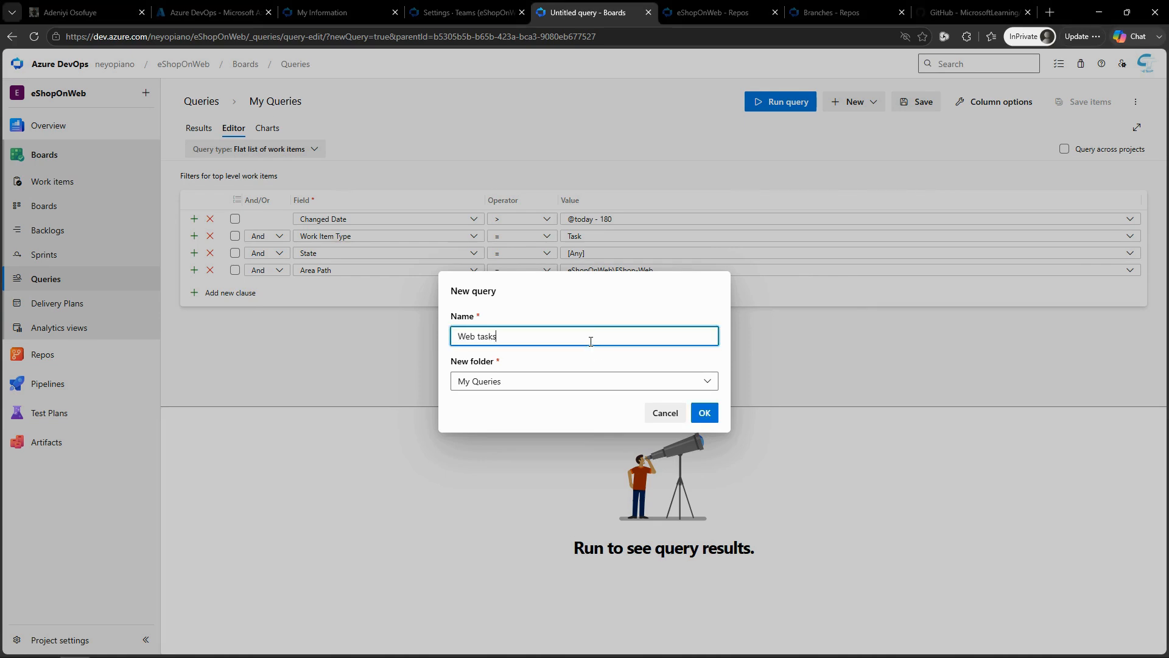
click(710, 383)
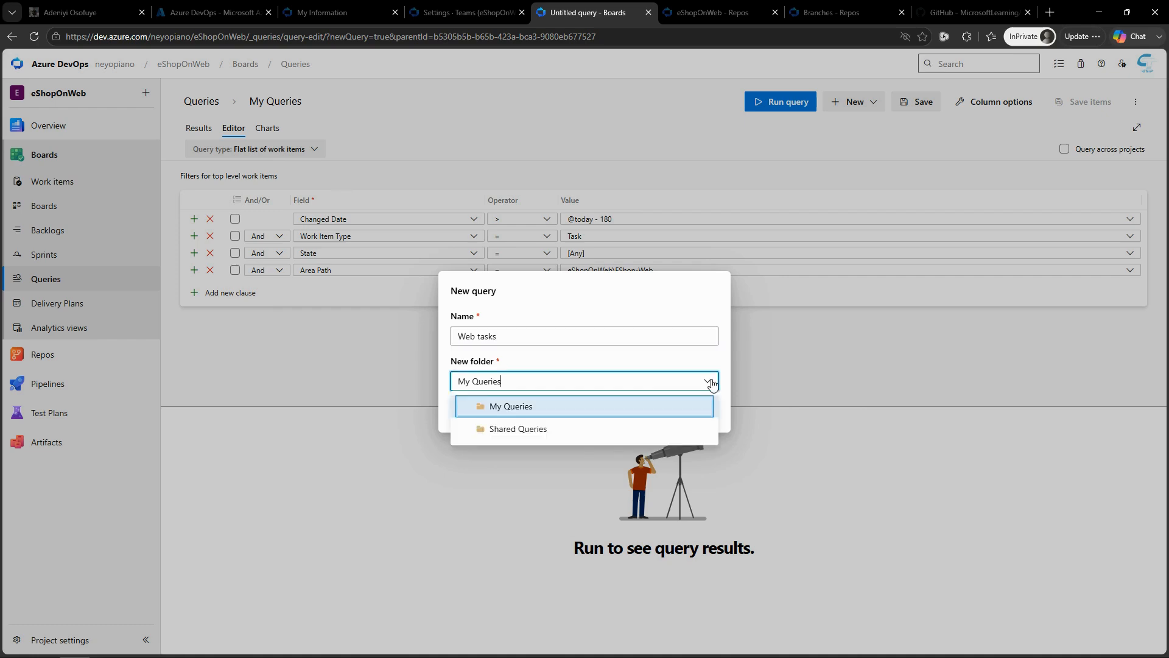
click(534, 430)
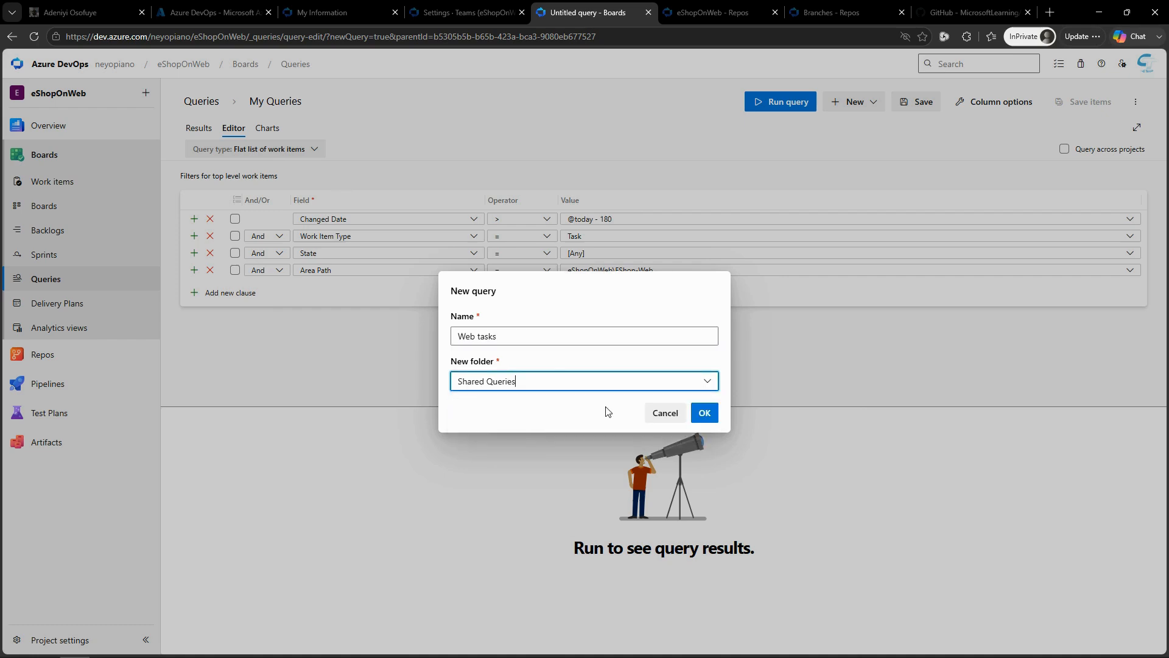
click(705, 413)
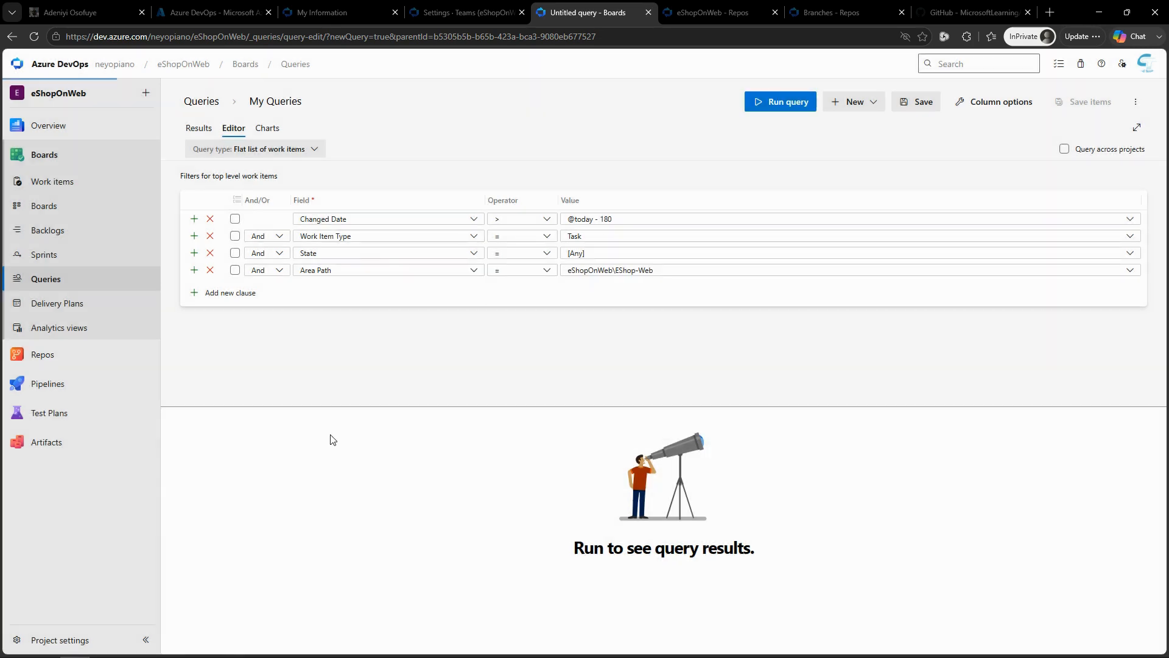
mouse_move(36, 413)
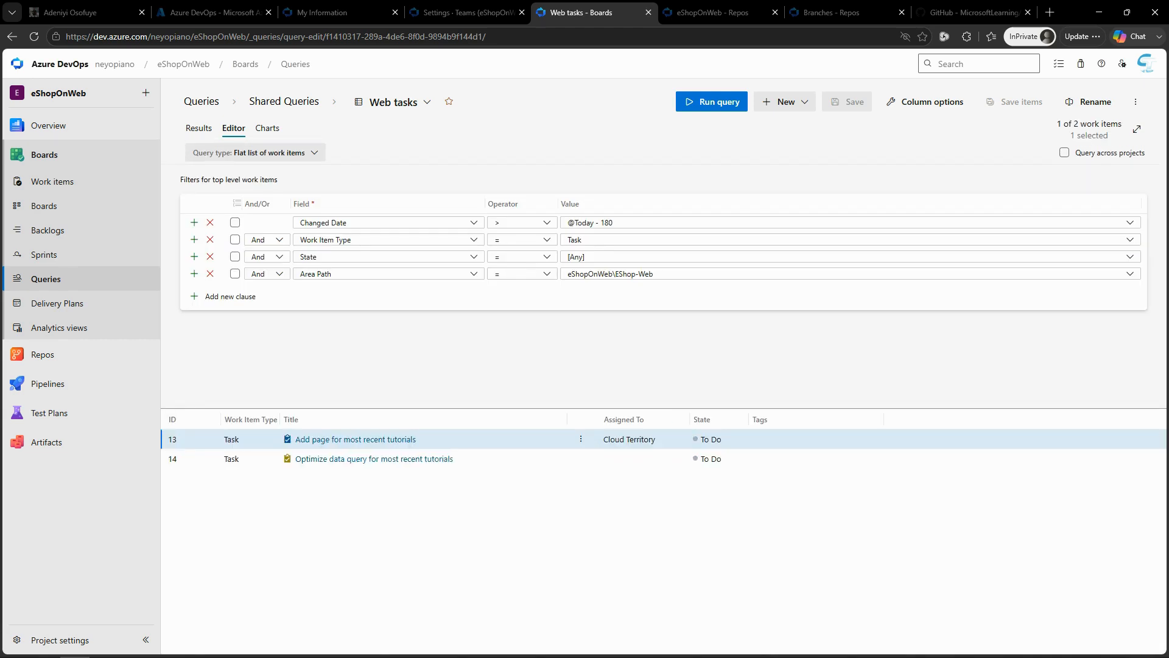
Step: Start a new chart for the Web tasks query and name it "Web tasks - By assignment"
click(267, 131)
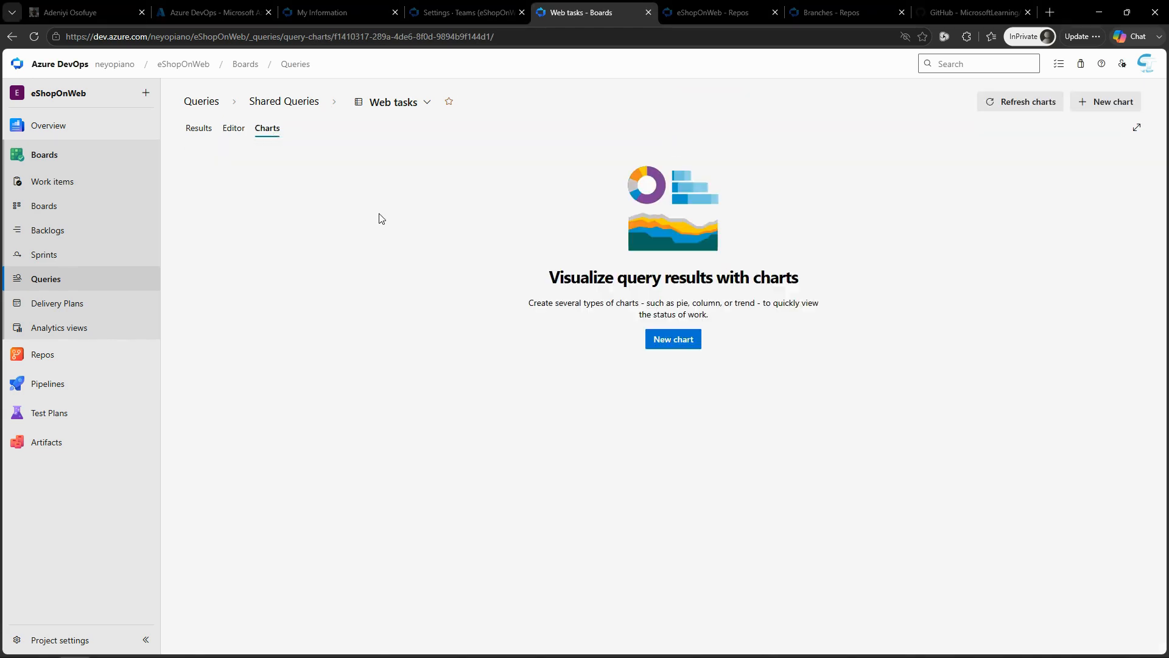
click(677, 341)
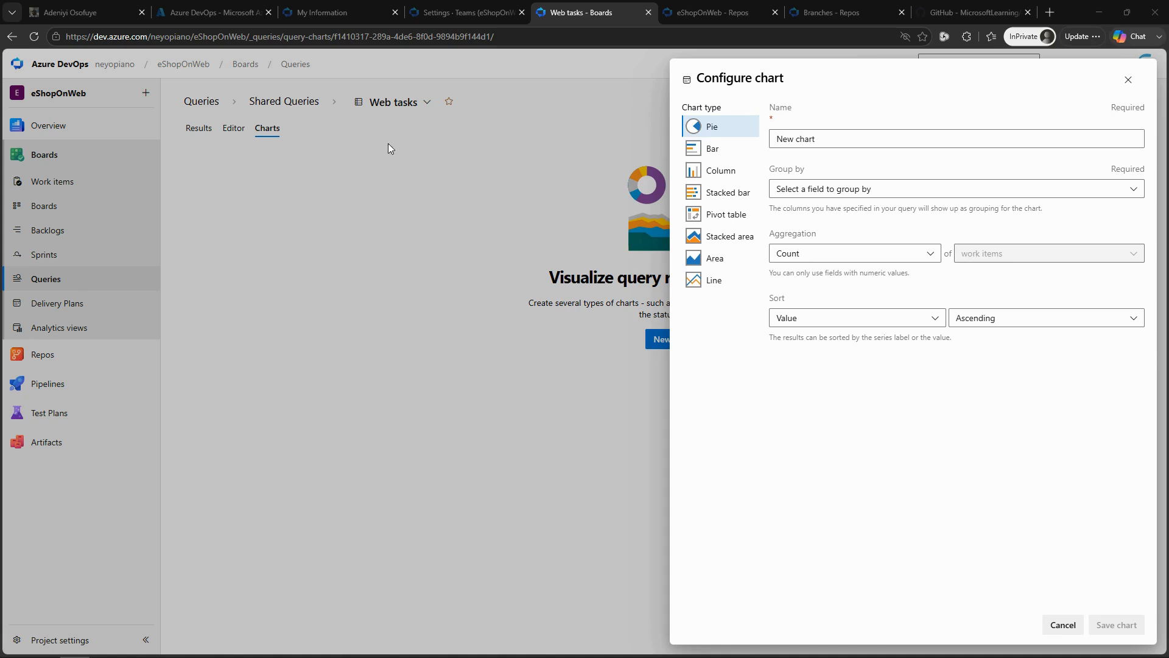
click(900, 138)
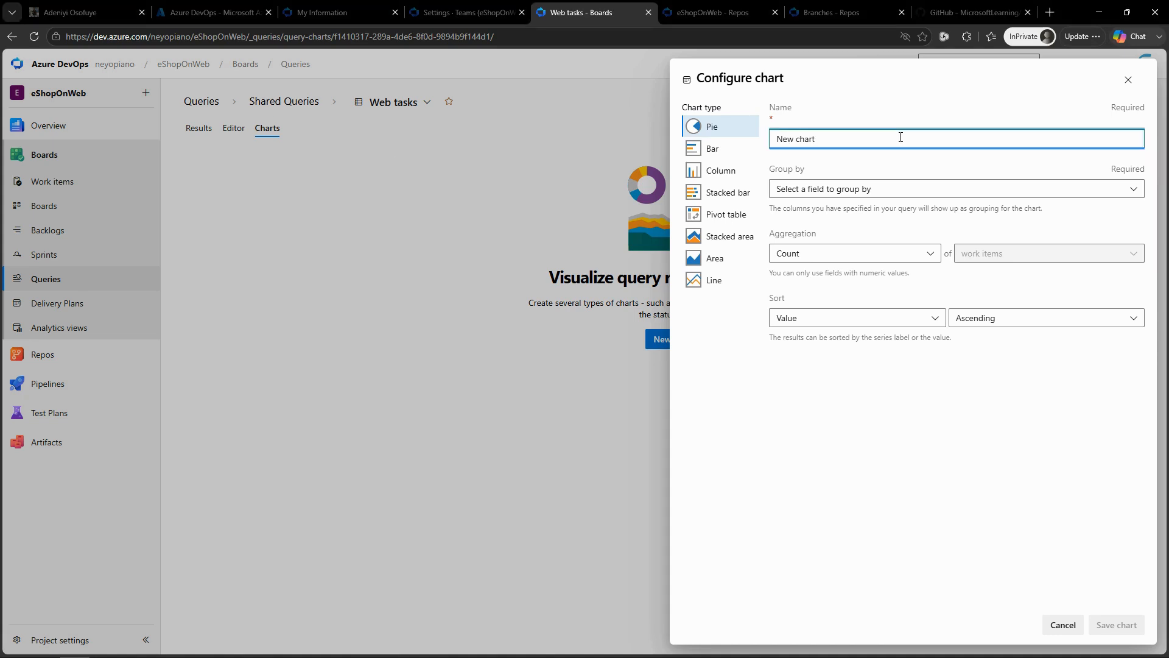
key(ctrl+a)
text(Web tasks - By assignment)
Step: Group the pie chart by Assigned To and save it
click(901, 194)
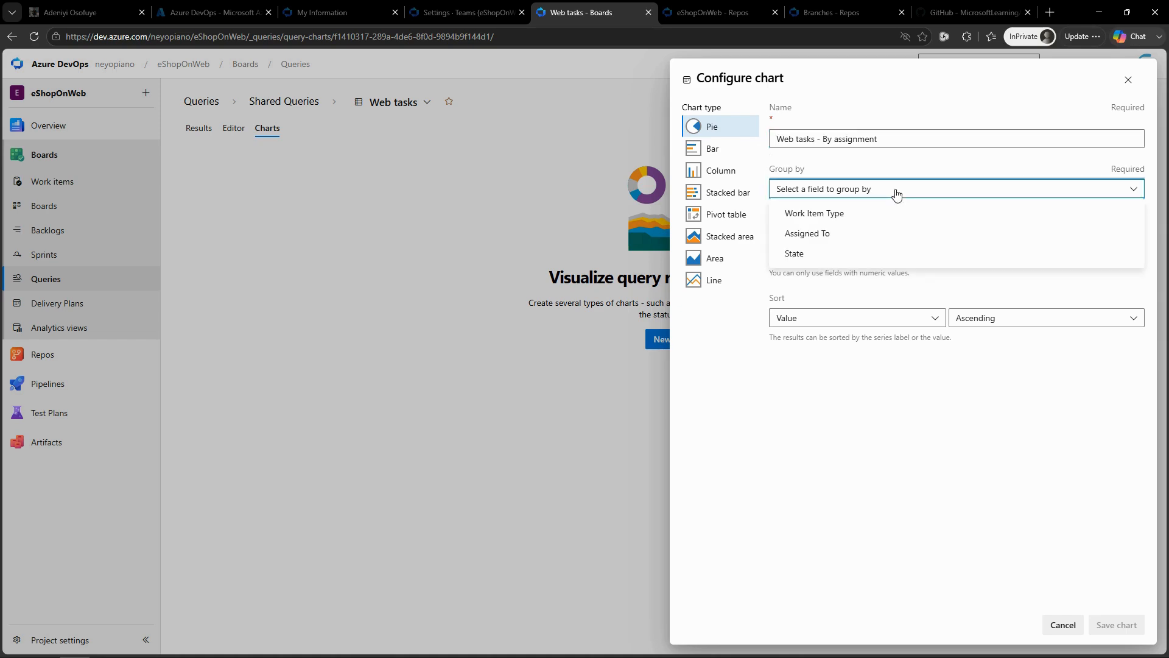
click(855, 236)
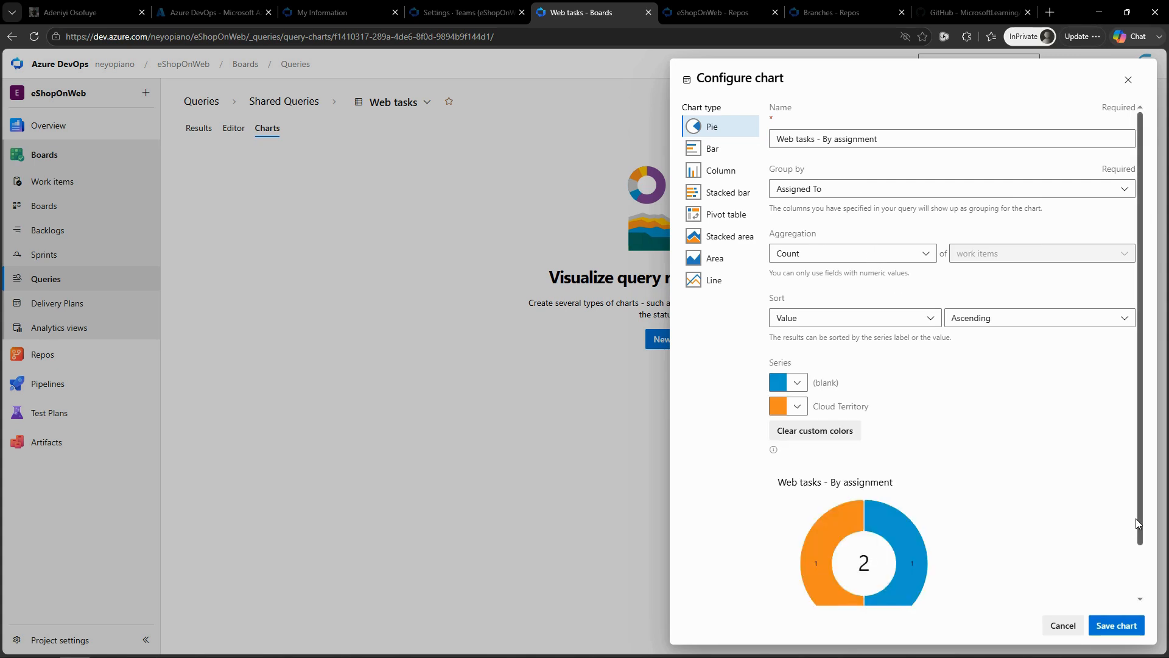
scroll(1142, 539, down, 1)
scroll(1143, 538, down, 2)
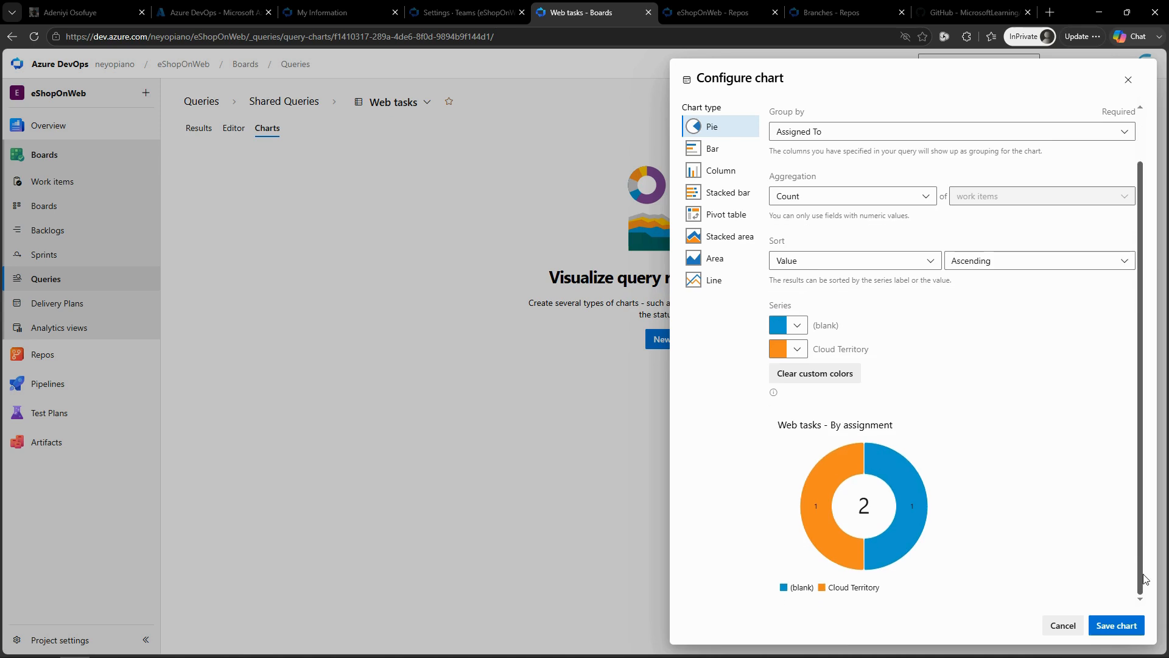
click(1098, 625)
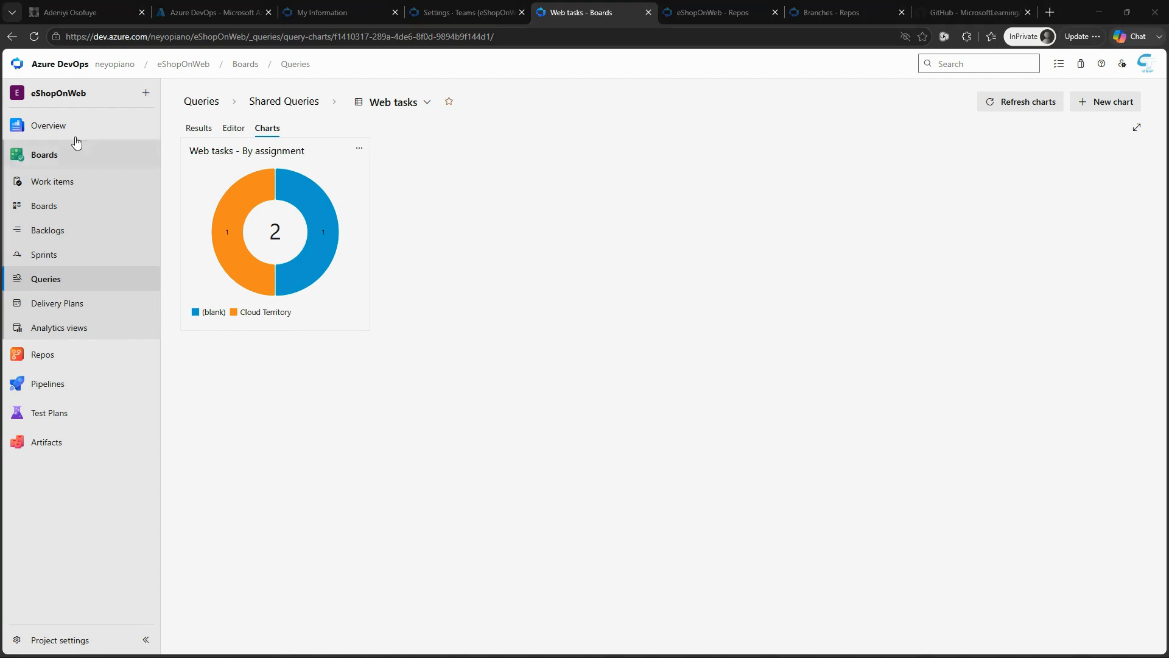
Step: Go to the project's Product training dashboard and add a Chart for Work Items widget to it
mouse_move(52, 123)
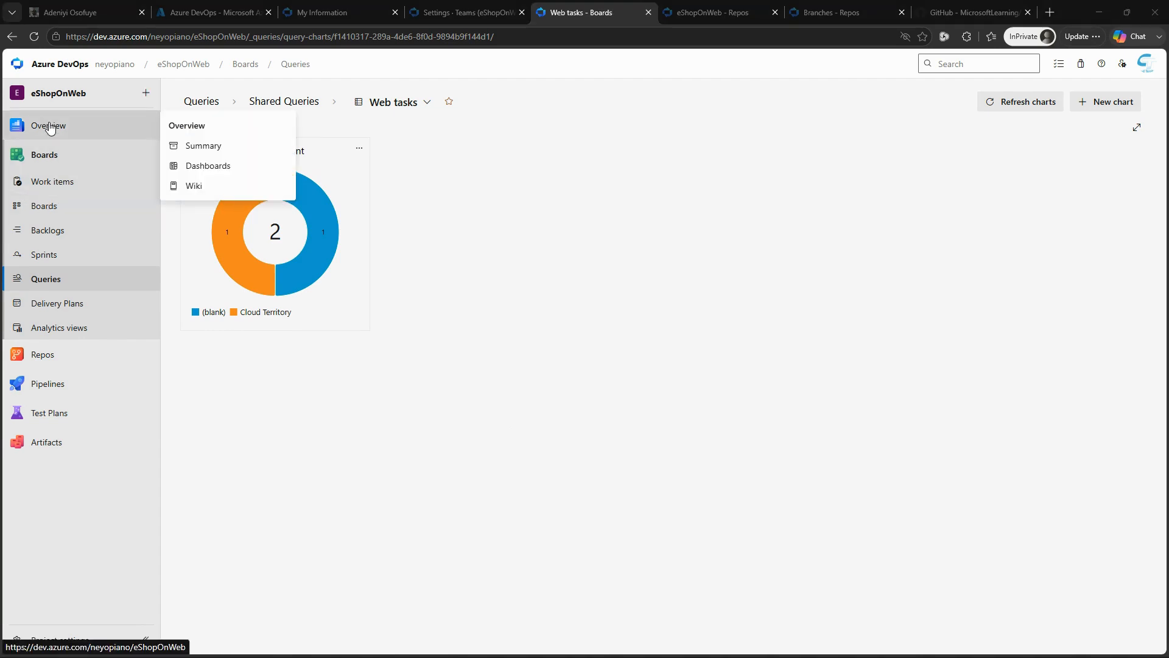
click(235, 170)
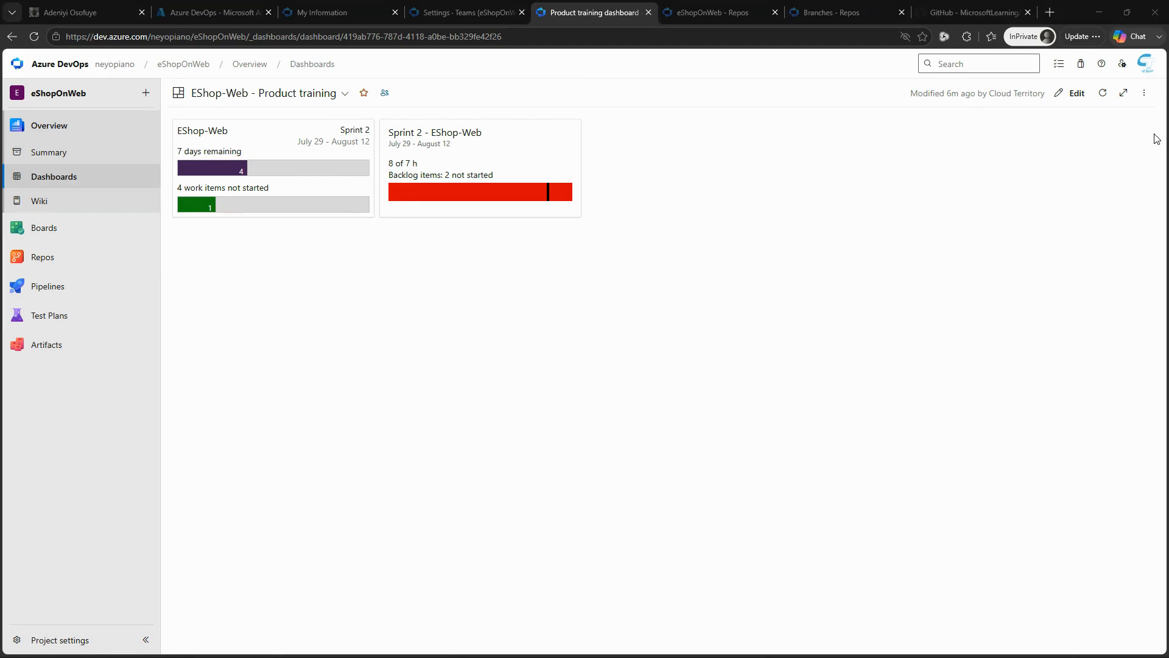
click(1073, 95)
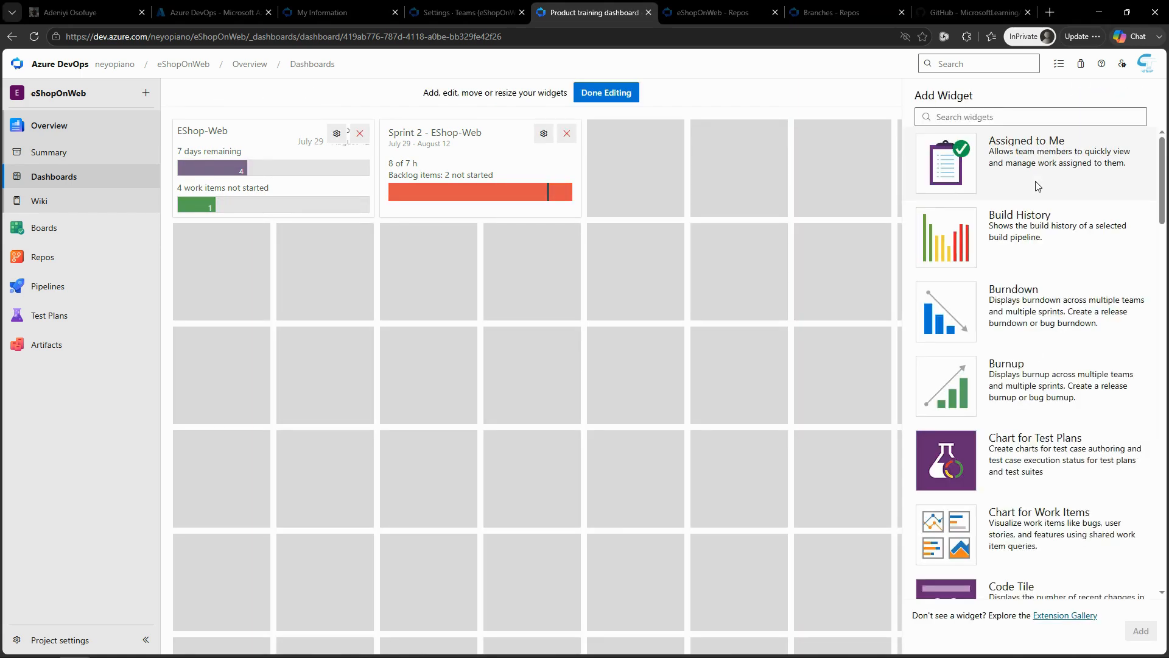
click(993, 119)
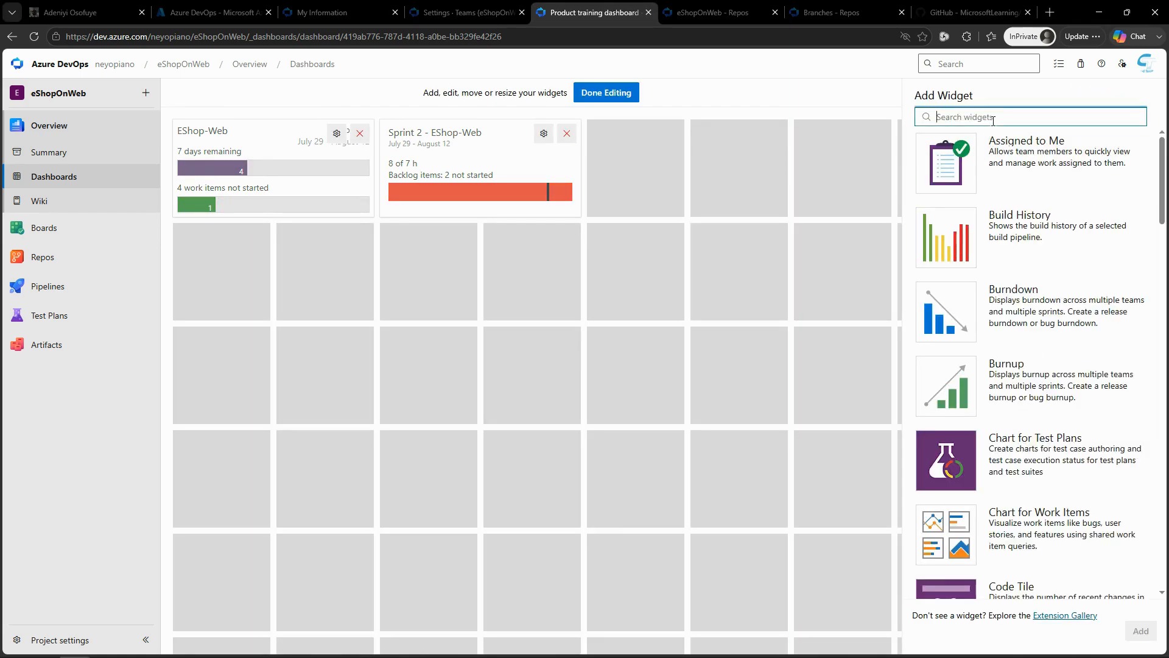
text(chart)
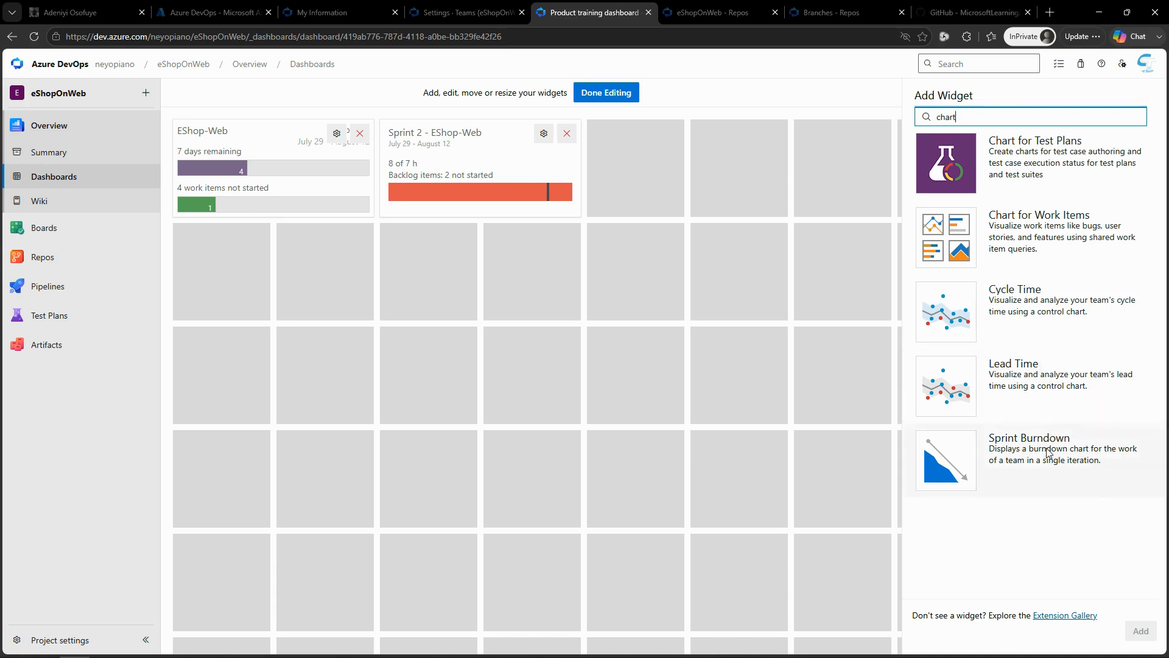
click(1047, 229)
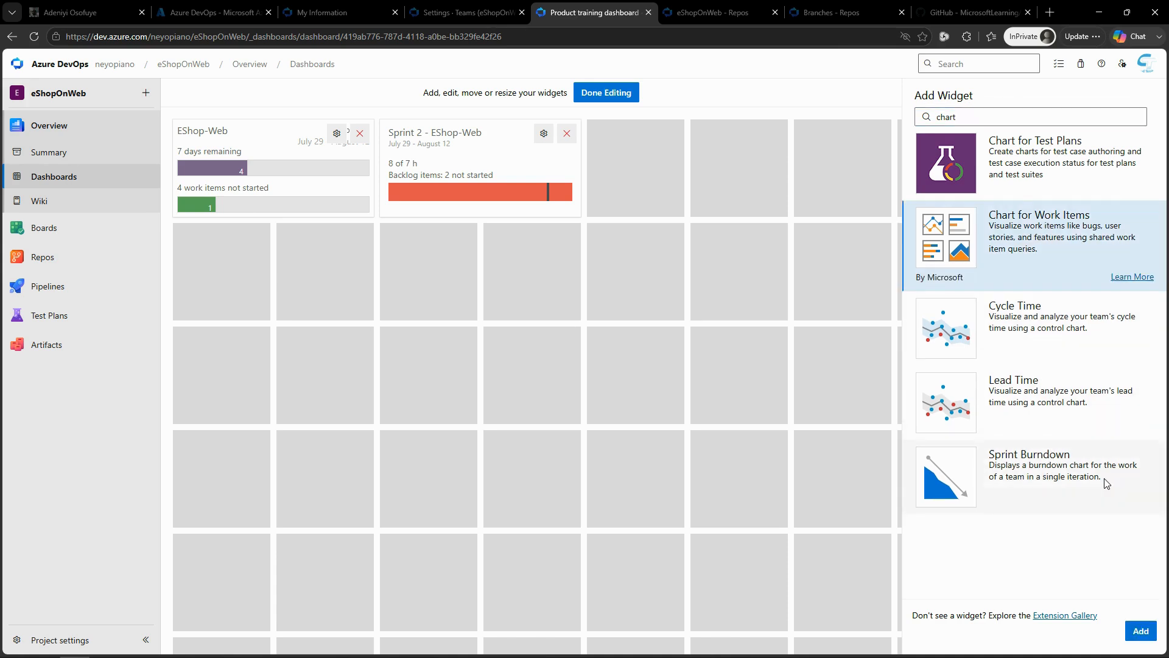
click(1140, 631)
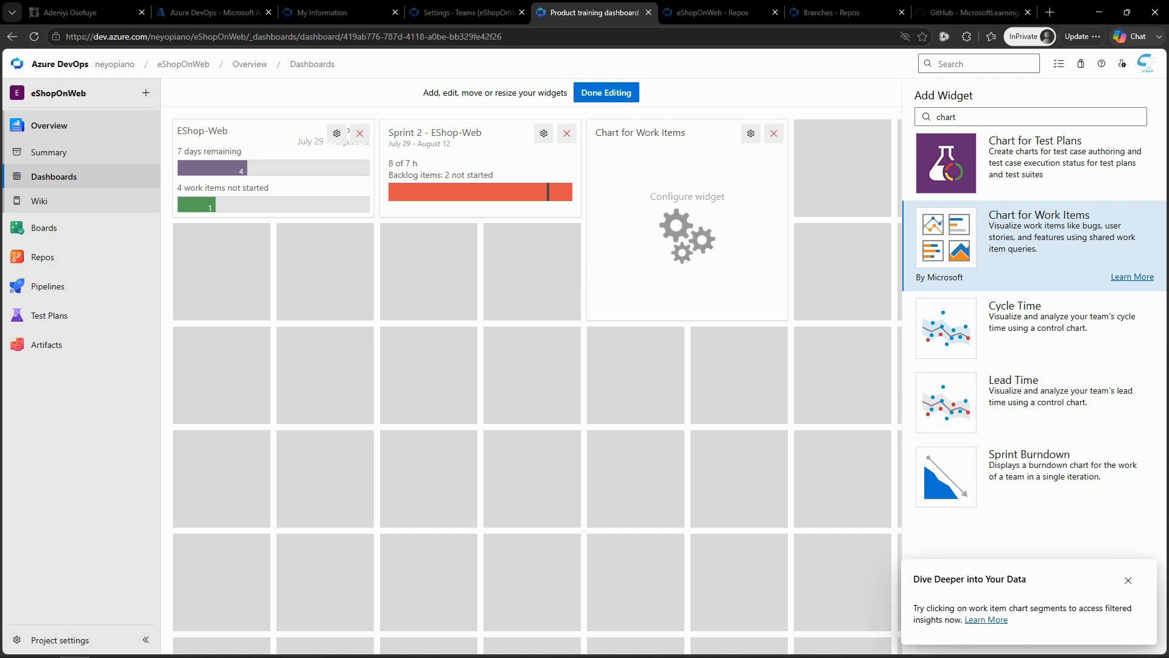
Step: Configure the Chart for Work Items widget to use the Web tasks query from Shared Queries
click(753, 133)
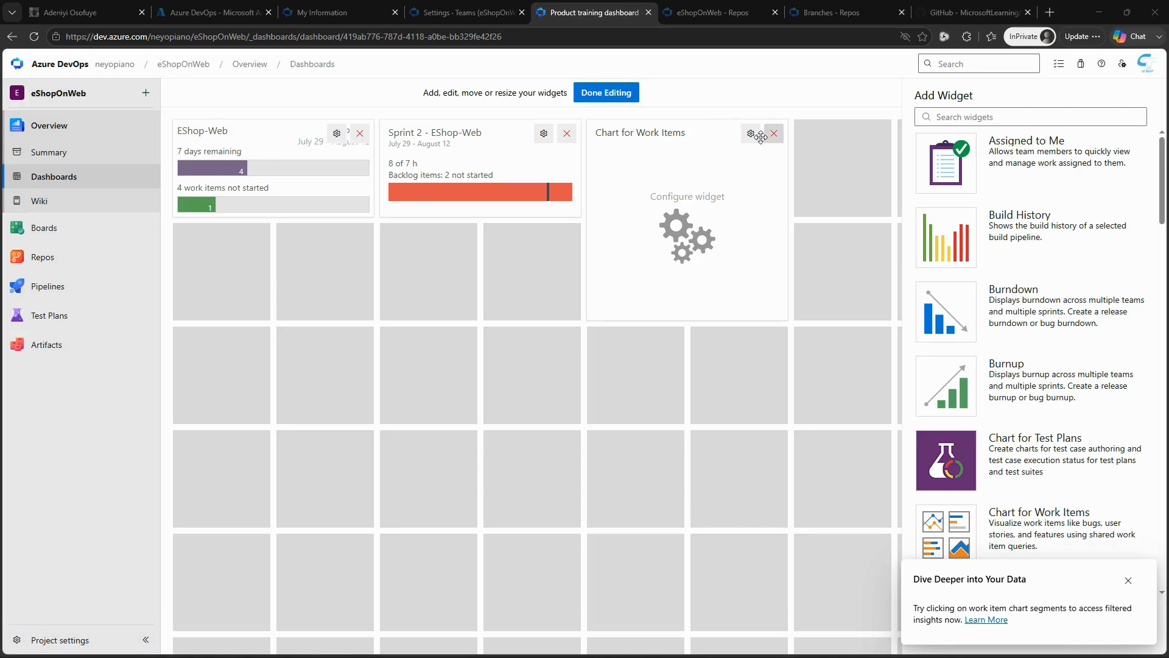
click(751, 133)
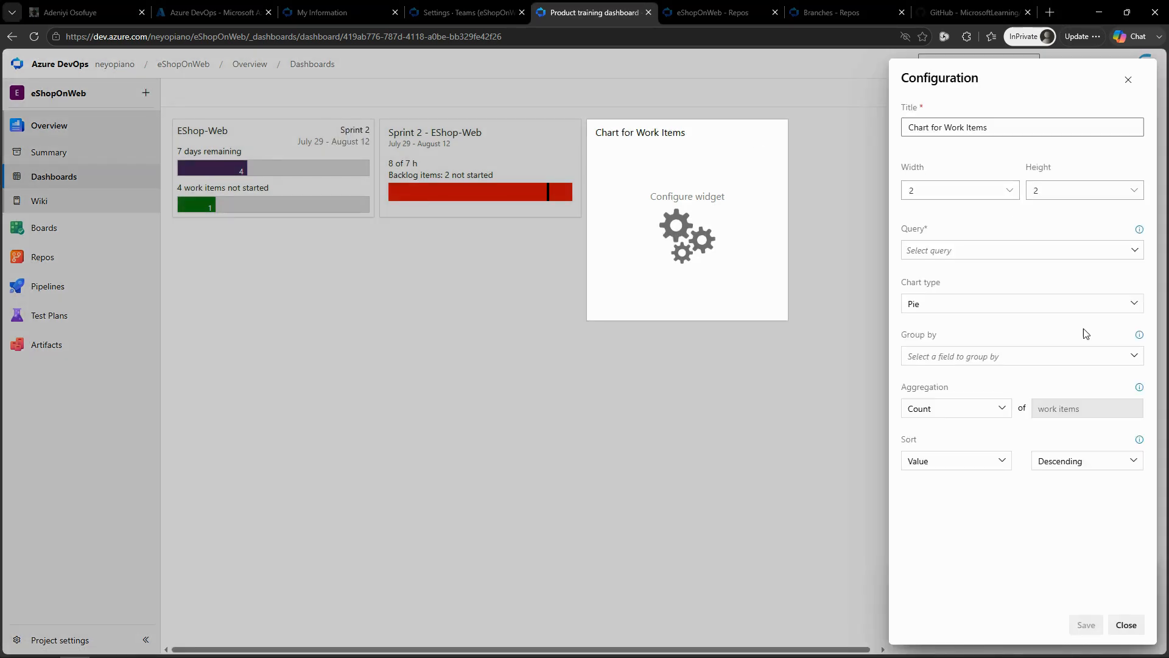
click(1135, 251)
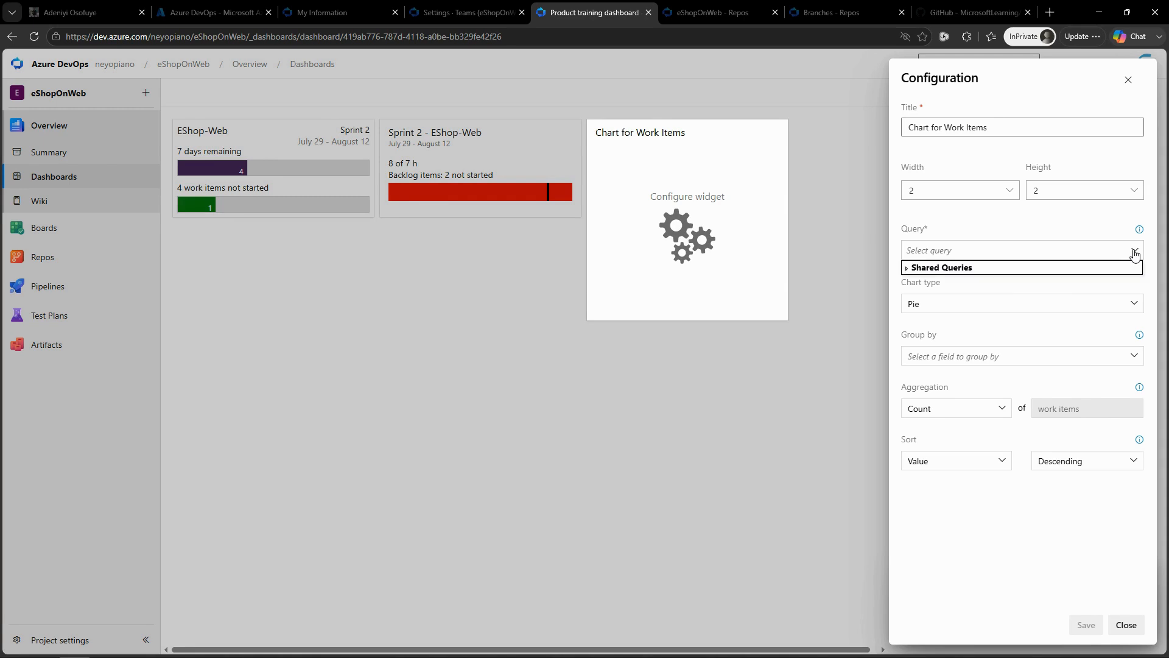
click(907, 268)
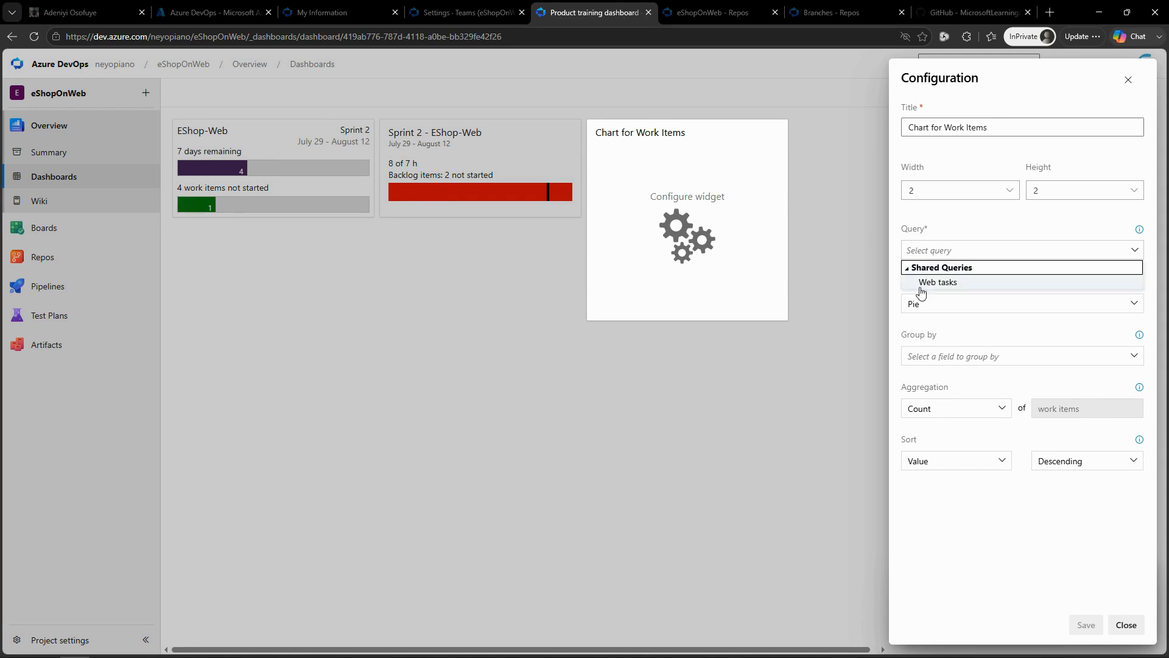
click(920, 285)
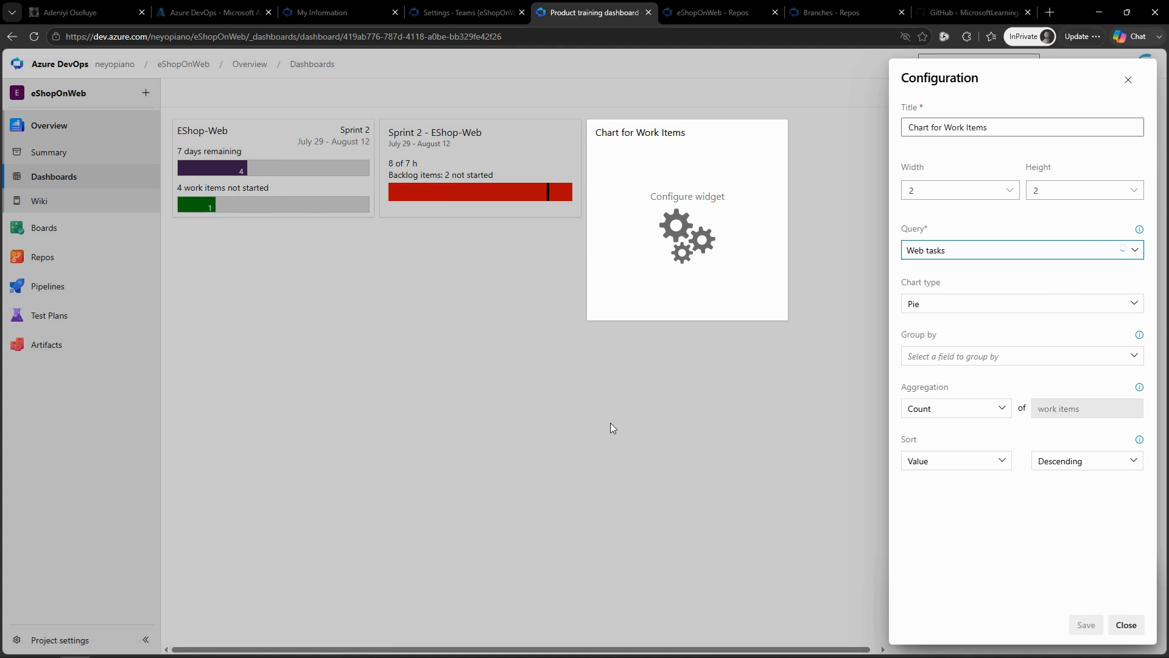
Step: Group the widget's chart by Assigned To, save its configuration and finish editing the dashboard
click(1141, 358)
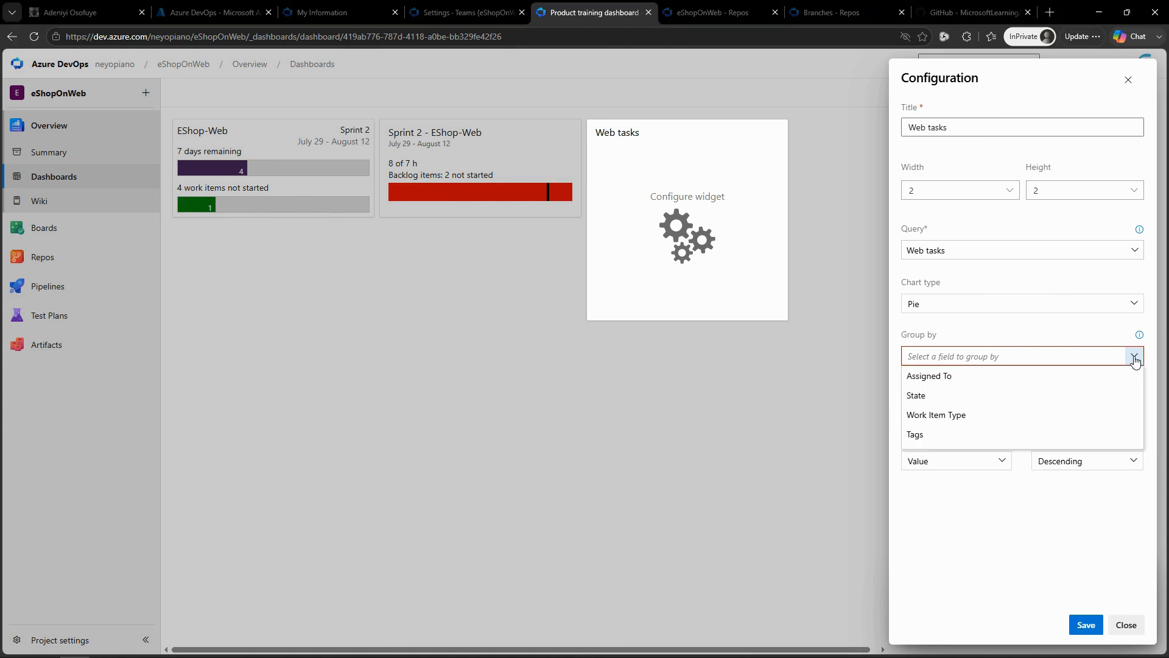
click(927, 377)
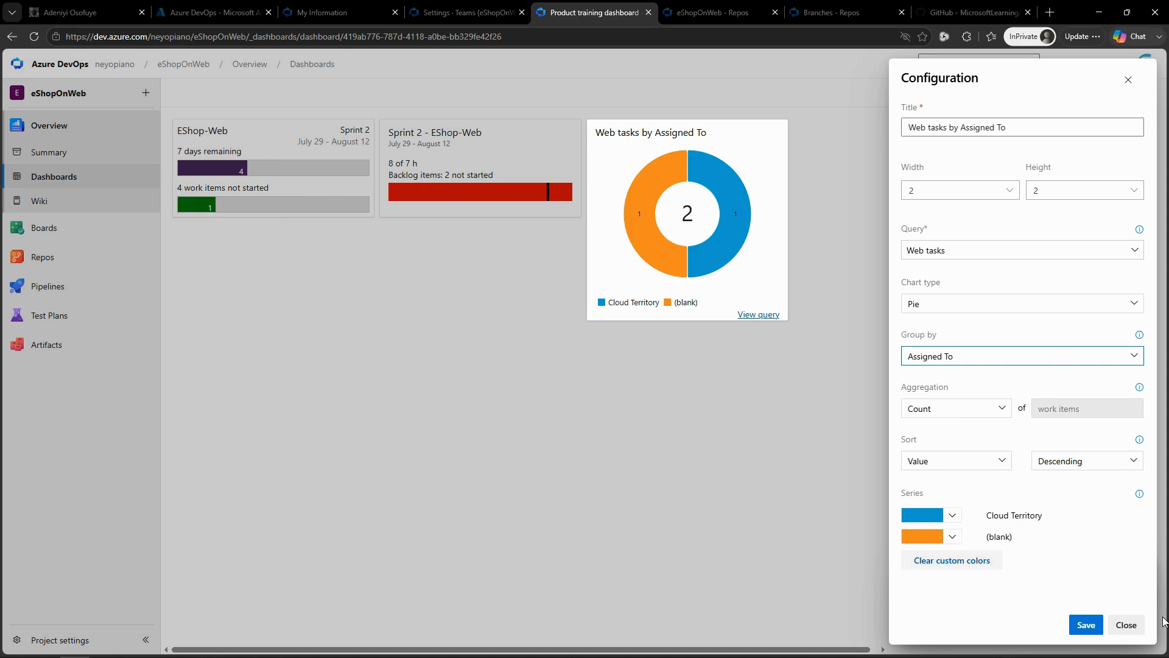
click(1092, 626)
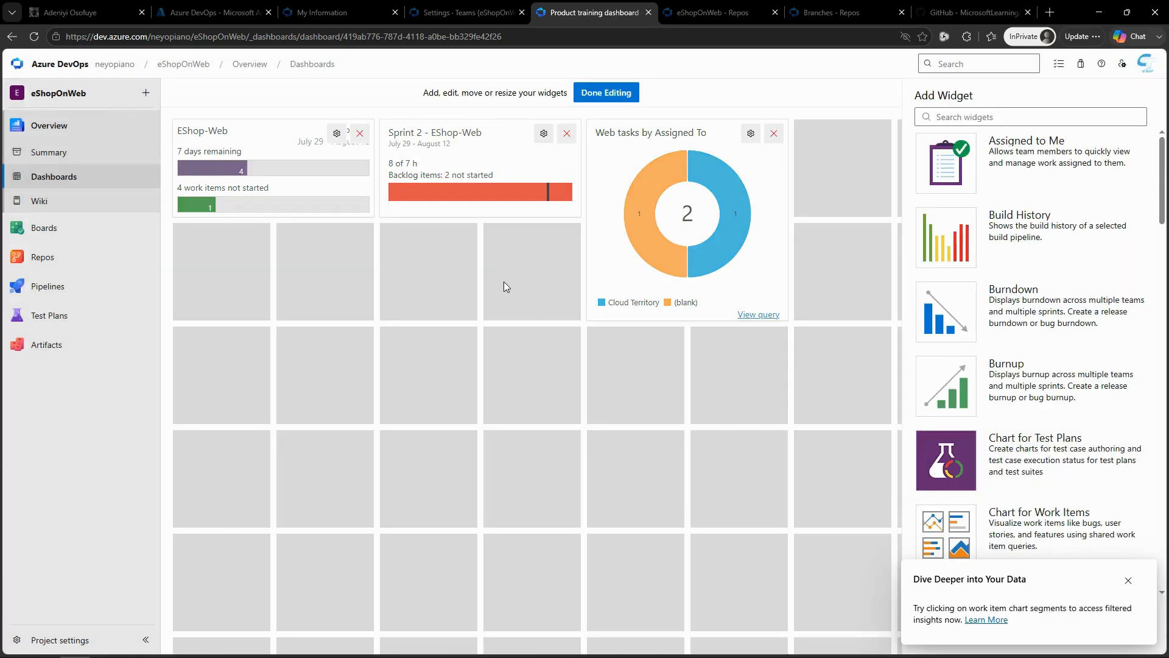
mouse_move(47, 286)
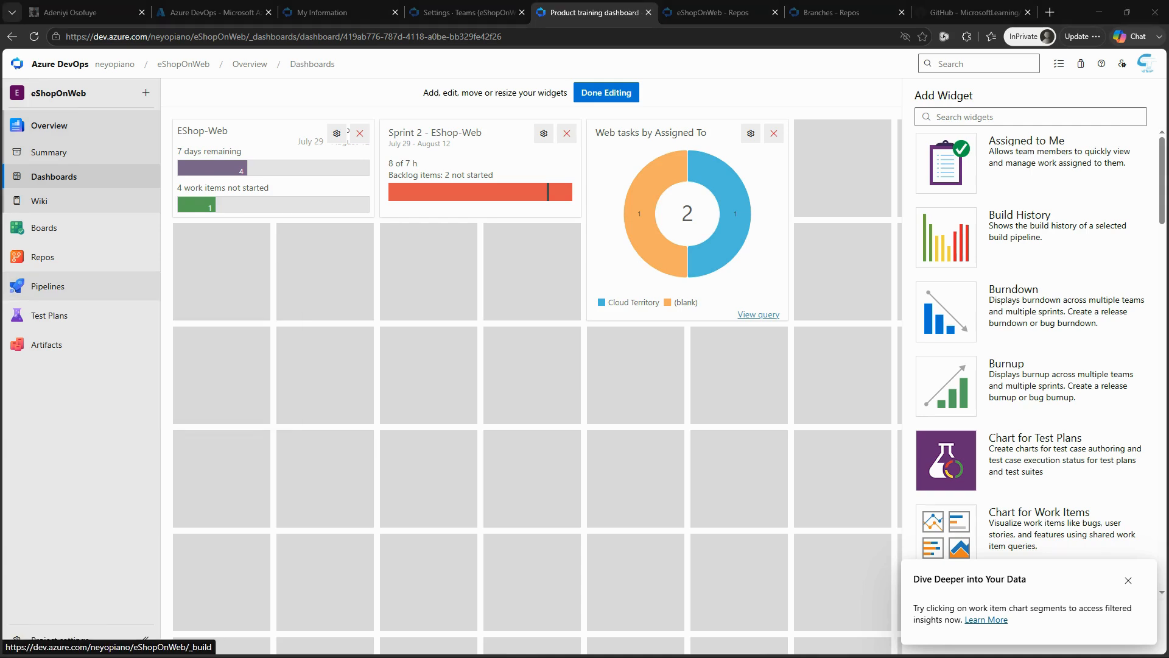
click(621, 93)
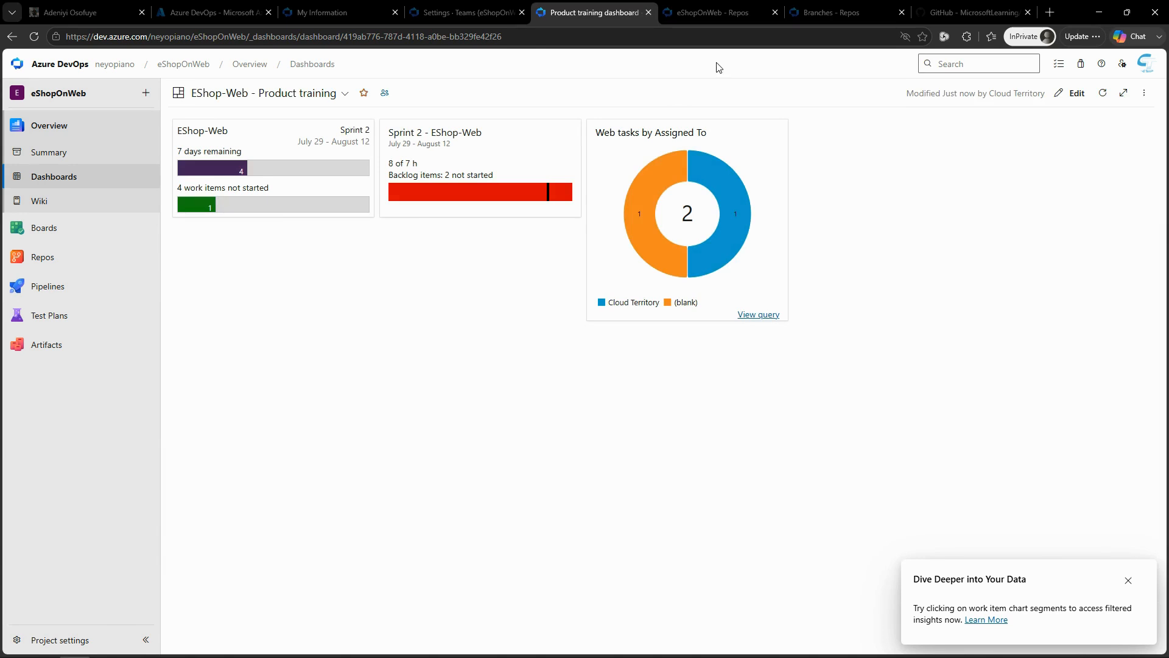